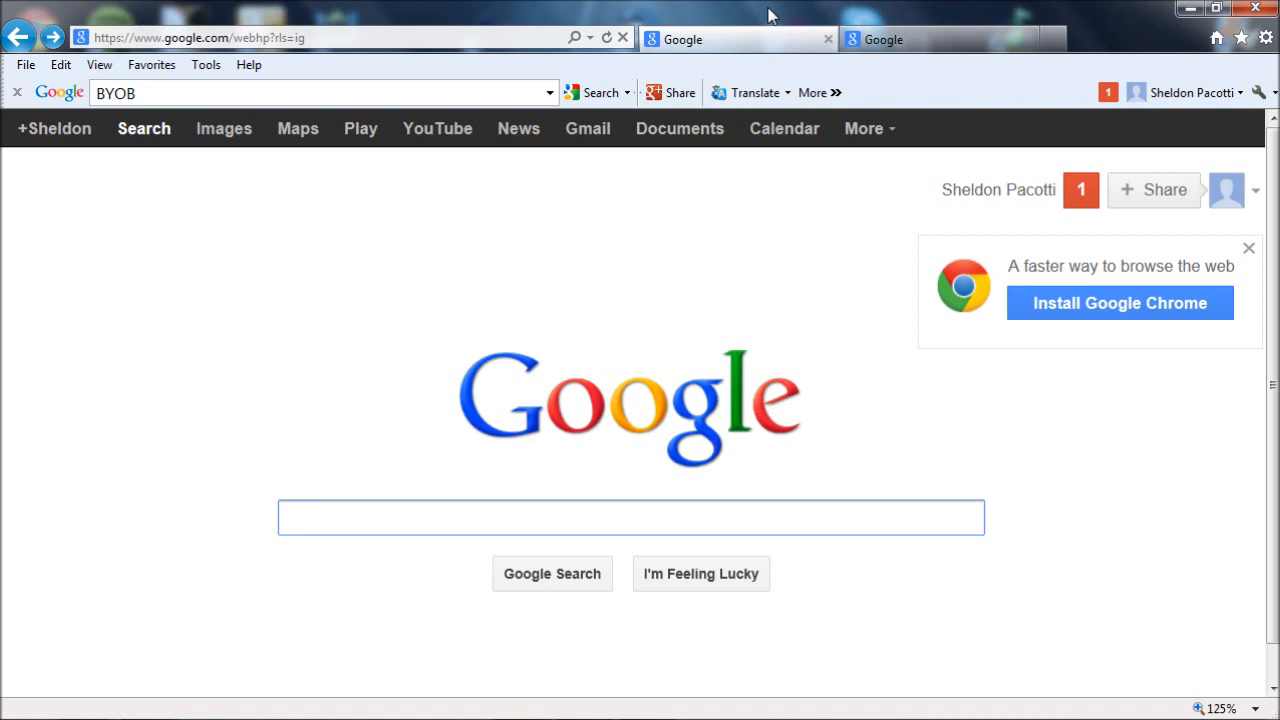
pyautogui.write('B')
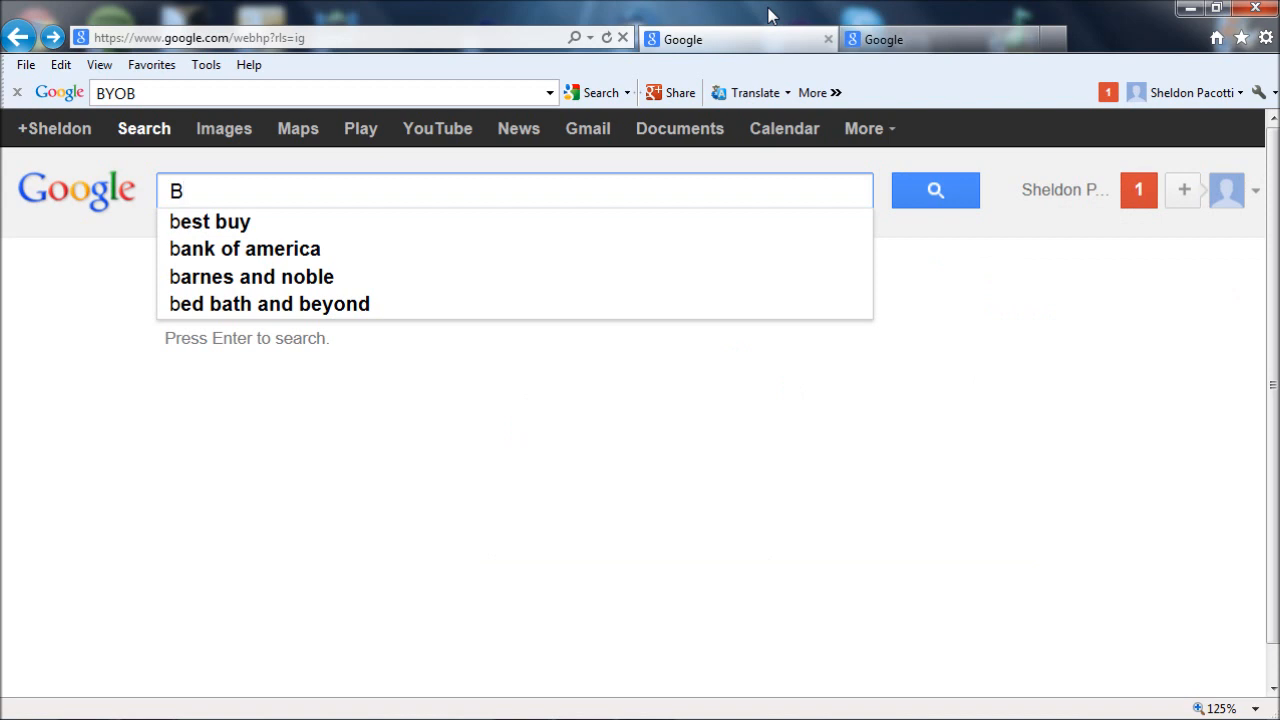
pyautogui.write('yo')
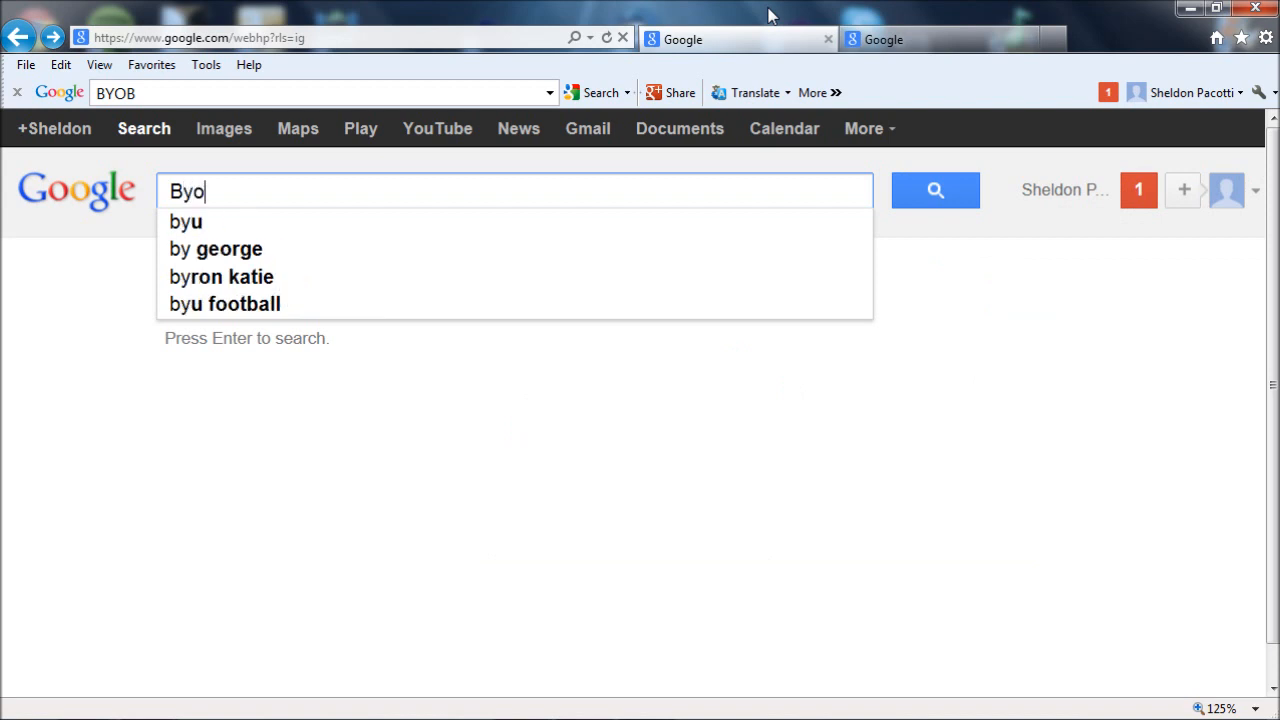
pyautogui.write('b ')
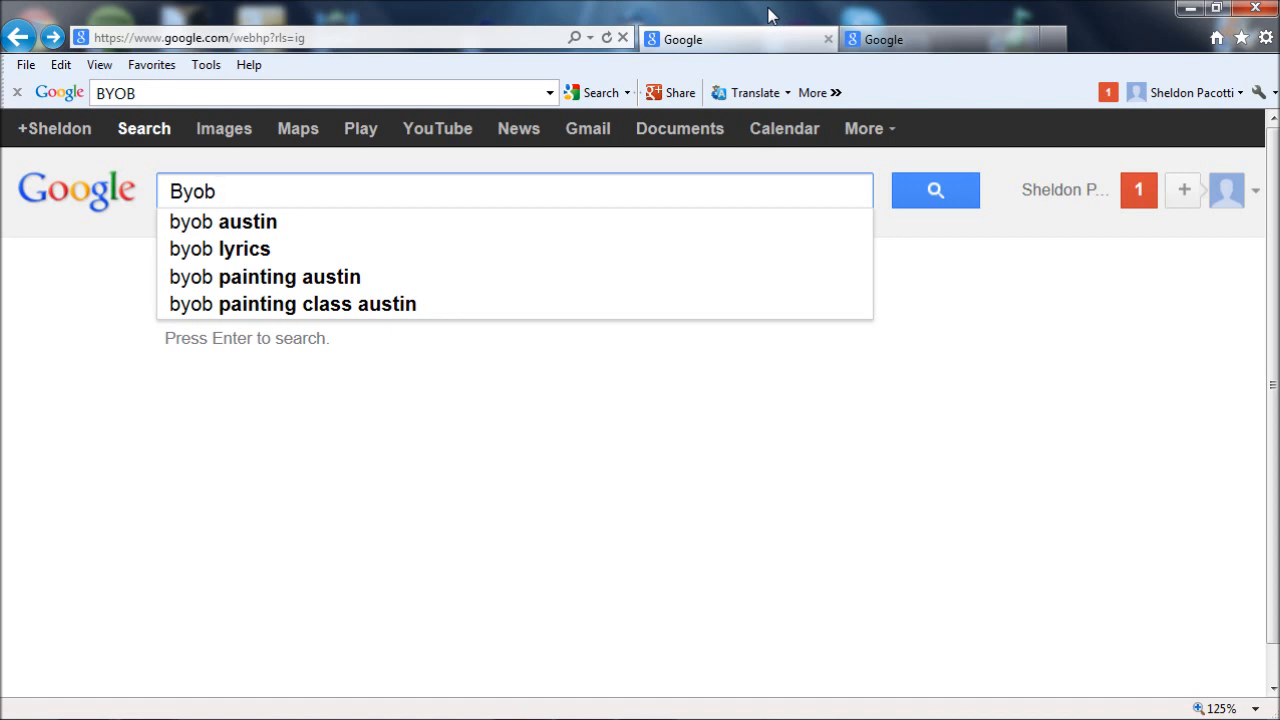
pyautogui.write('pr')
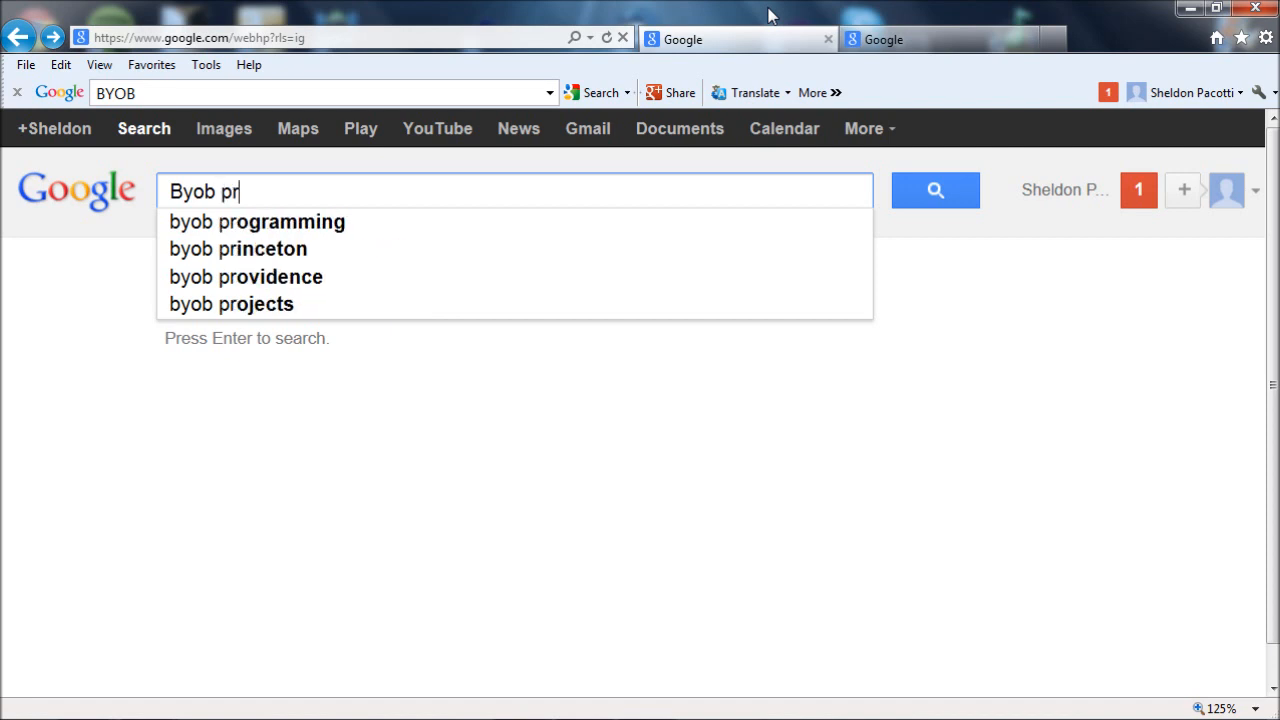
pyautogui.write('o')
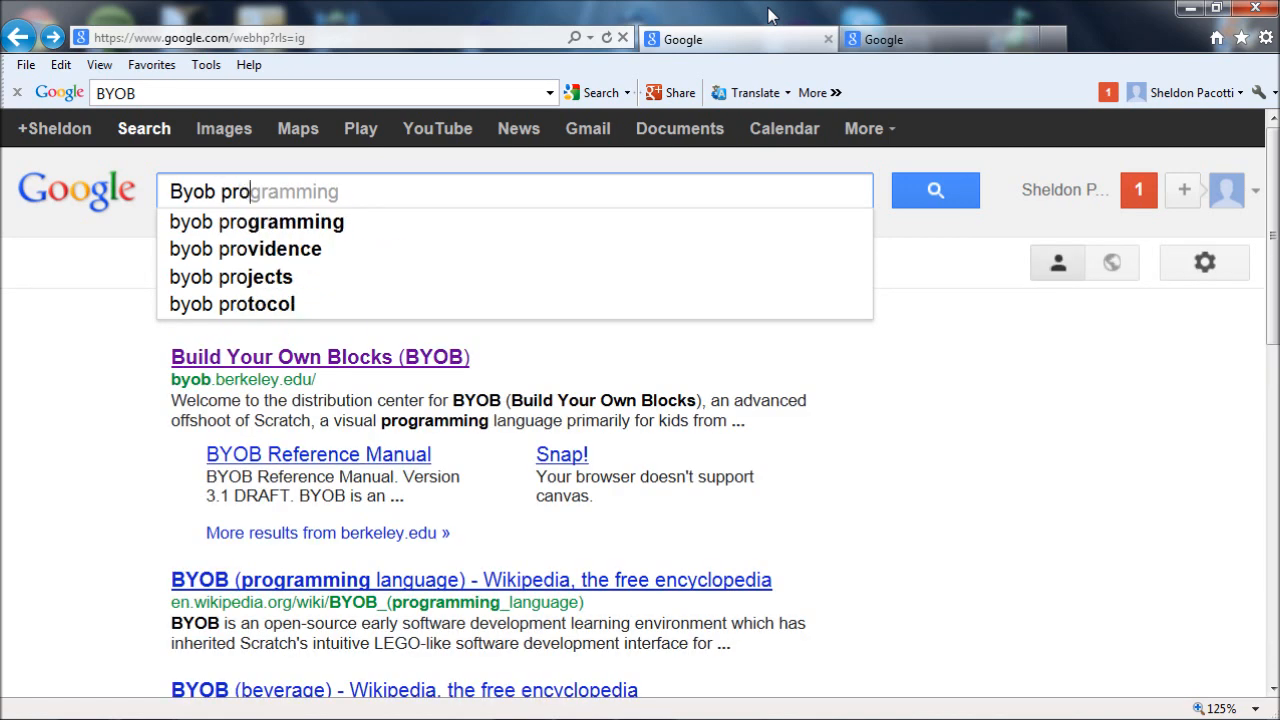
pyautogui.write('gramming')
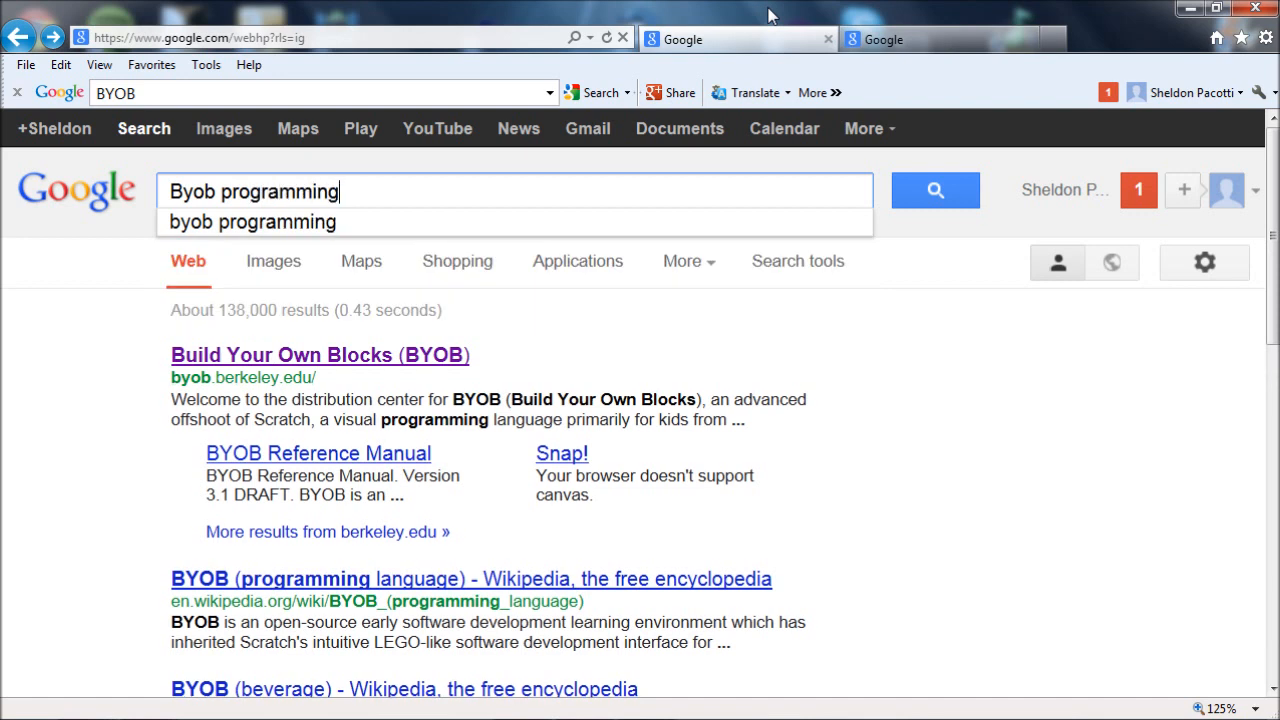
# Run the 'Byob programming' search and open the Build Your Own Blocks berkeley.edu result.
pyautogui.press('Return')
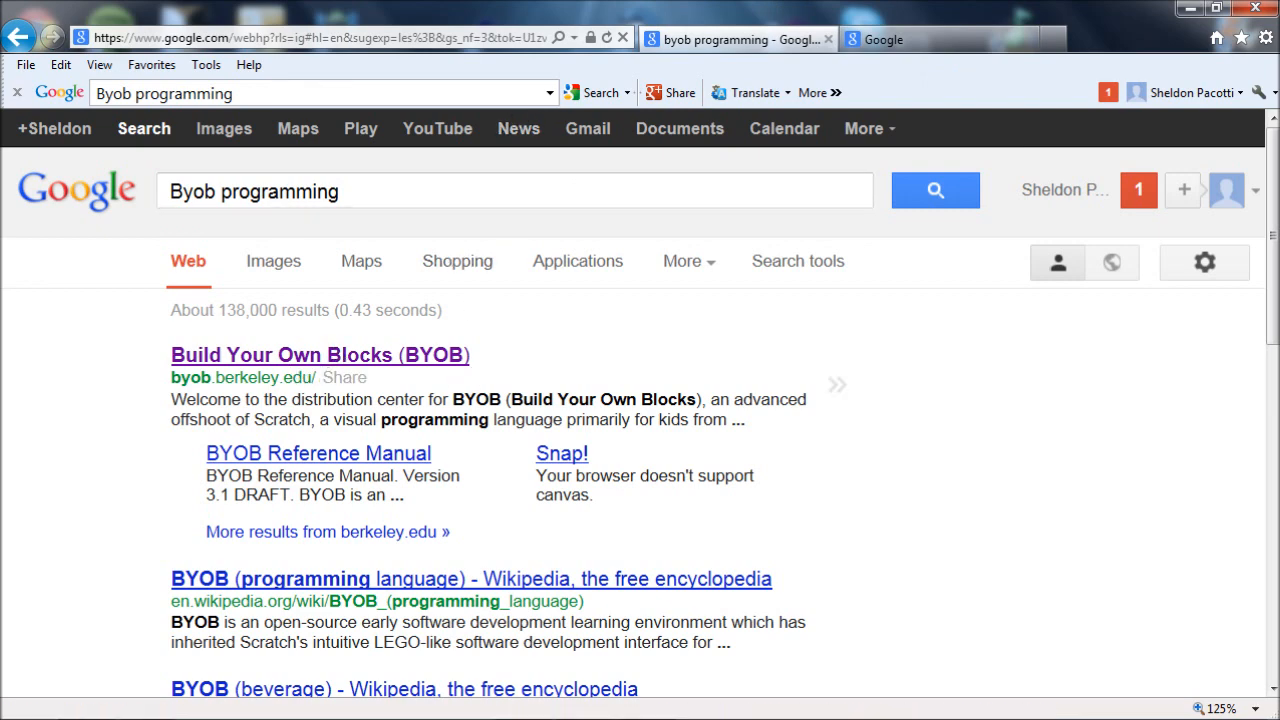
pyautogui.click(318, 355)
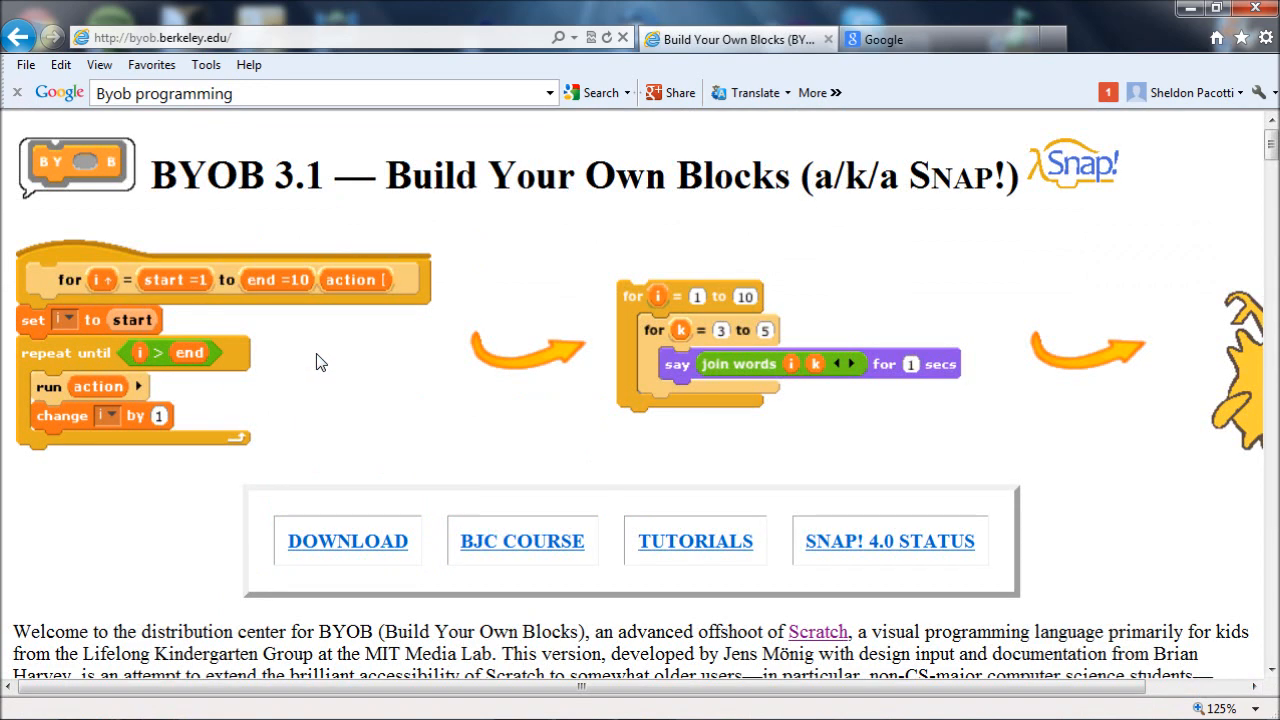
pyautogui.scroll(-1, 342, 490)
pyautogui.scroll(-1, 342, 490)
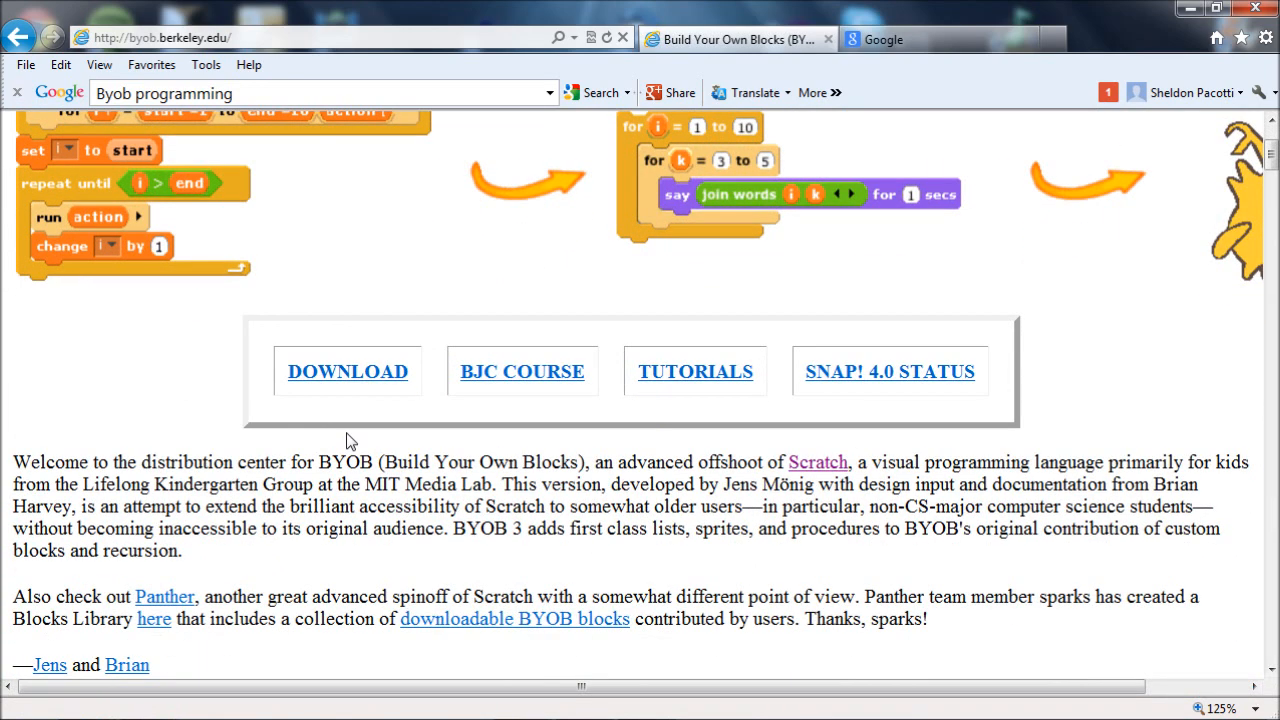
pyautogui.scroll(-1, 342, 490)
pyautogui.scroll(3, 342, 440)
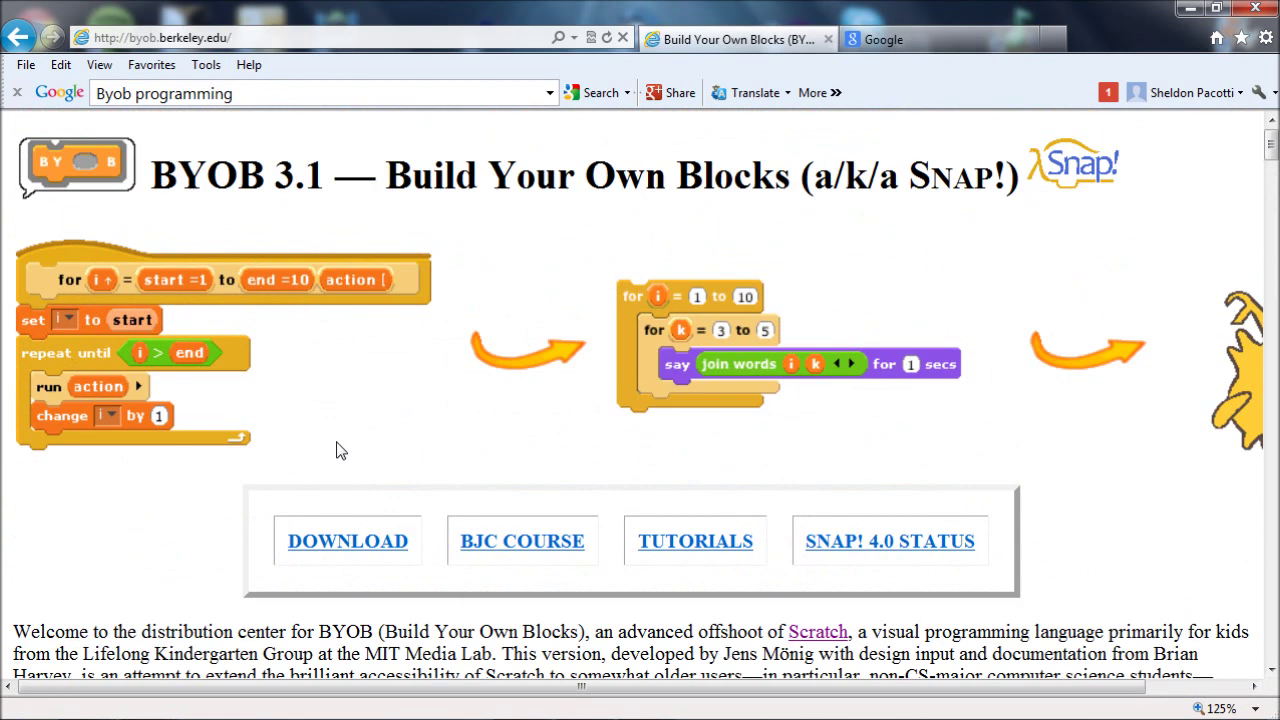
# View the BYOB site's Downloads section, return to its top, then switch back to the Google tab.
pyautogui.click(366, 541)
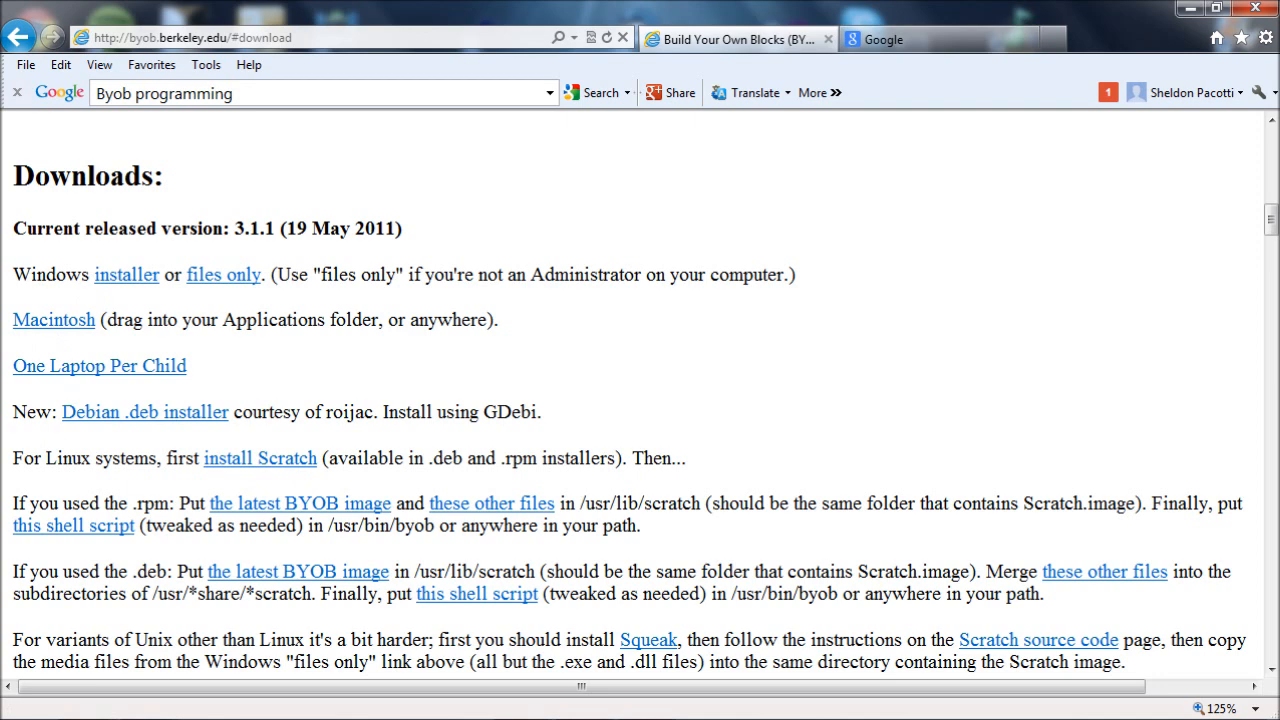
pyautogui.scroll(-1, 220, 490)
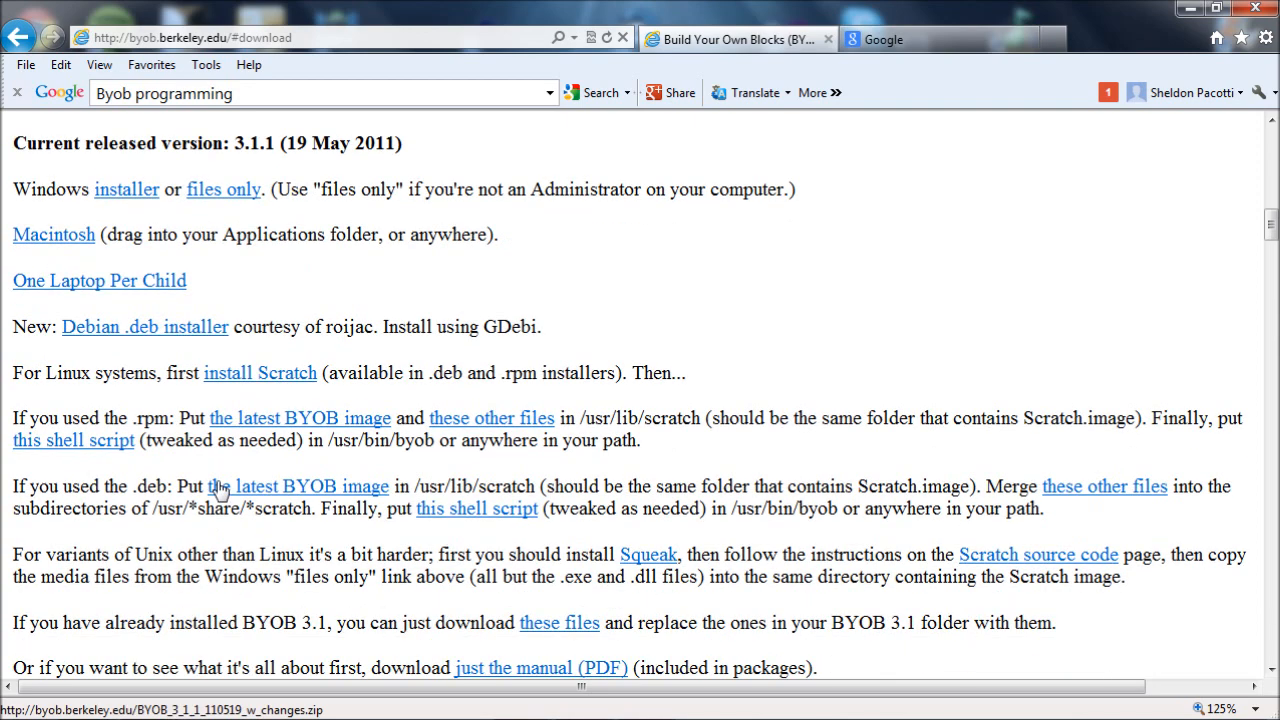
pyautogui.scroll(1, 220, 480)
pyautogui.scroll(3, 225, 467)
pyautogui.scroll(1, 225, 467)
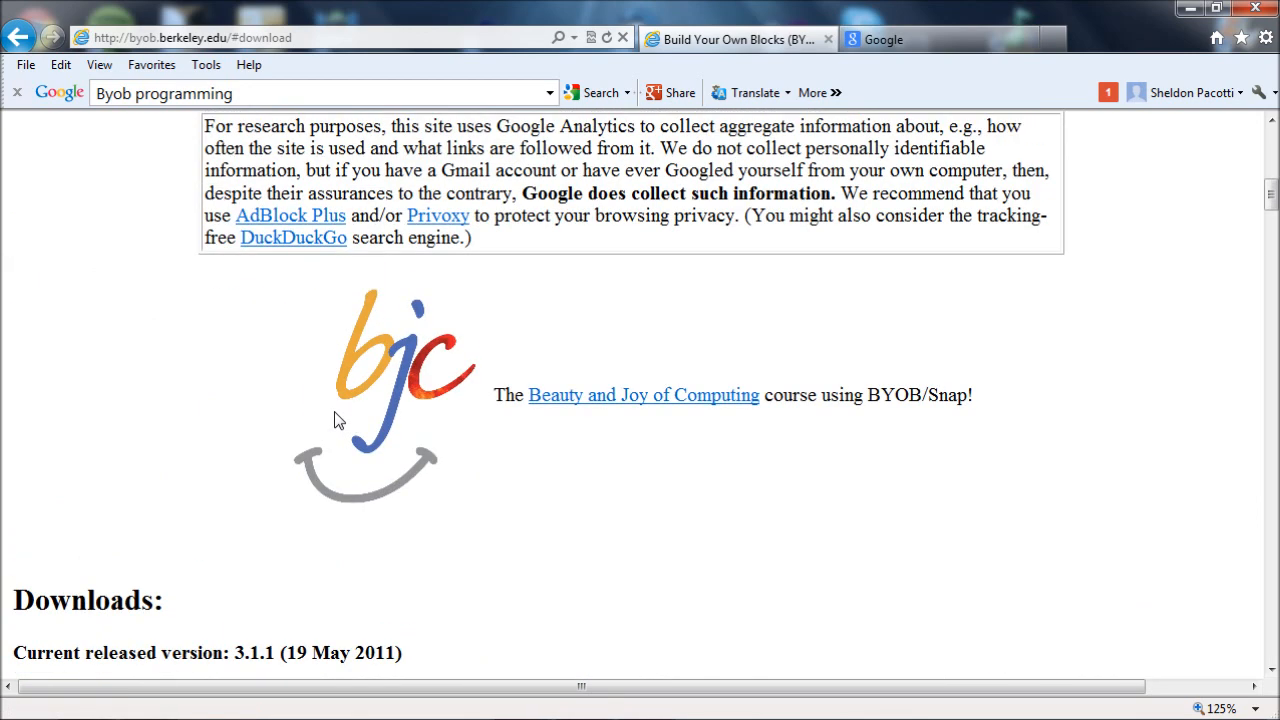
pyautogui.scroll(-2, 338, 415)
pyautogui.scroll(-1, 338, 415)
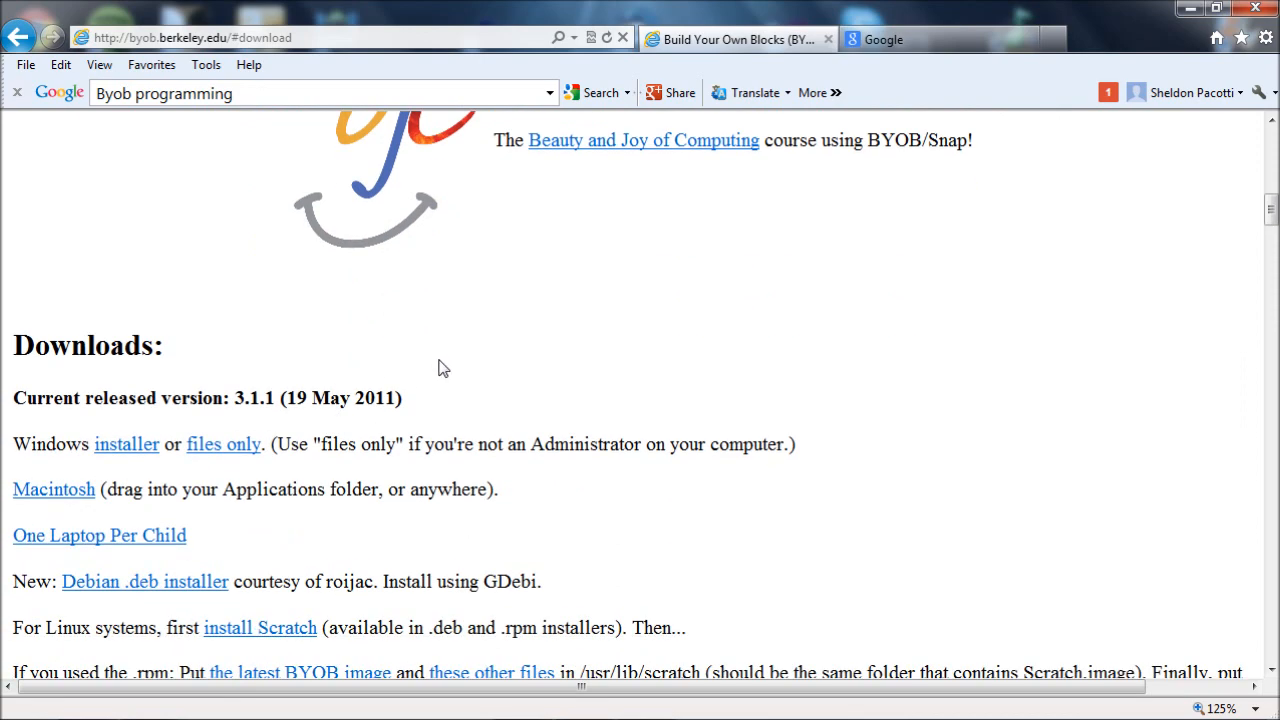
pyautogui.click(20, 38)
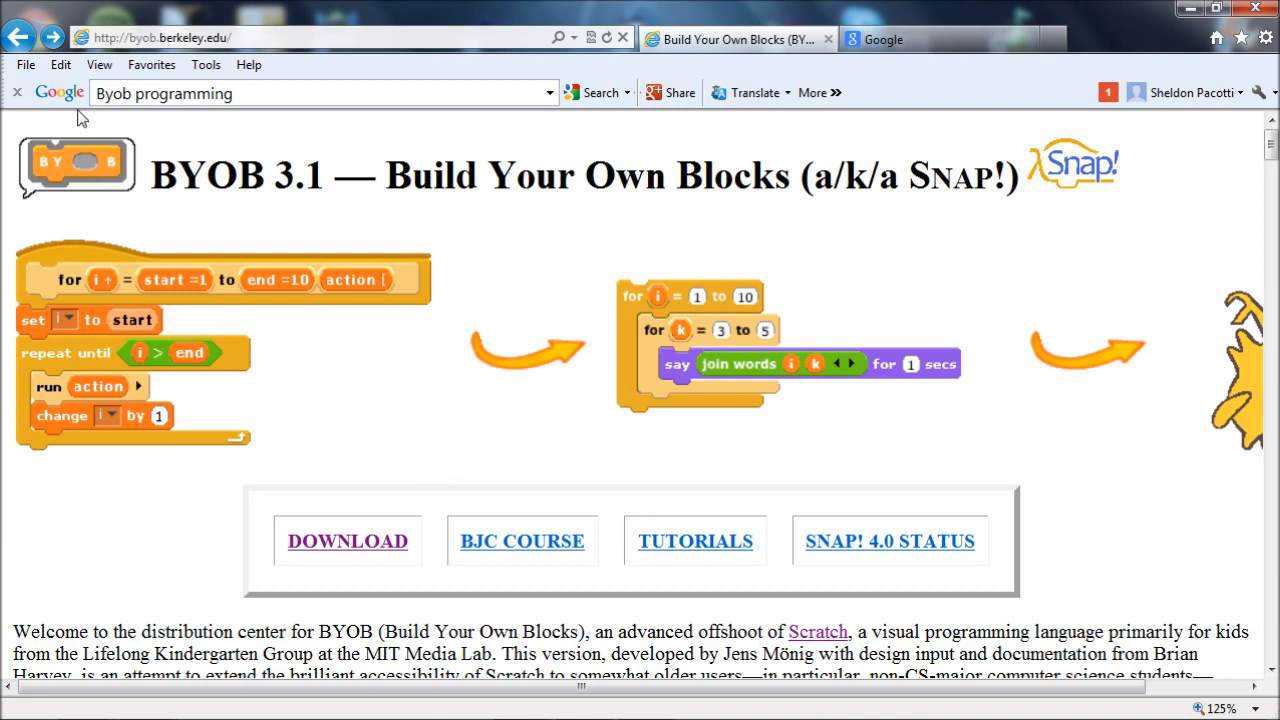
pyautogui.click(900, 38)
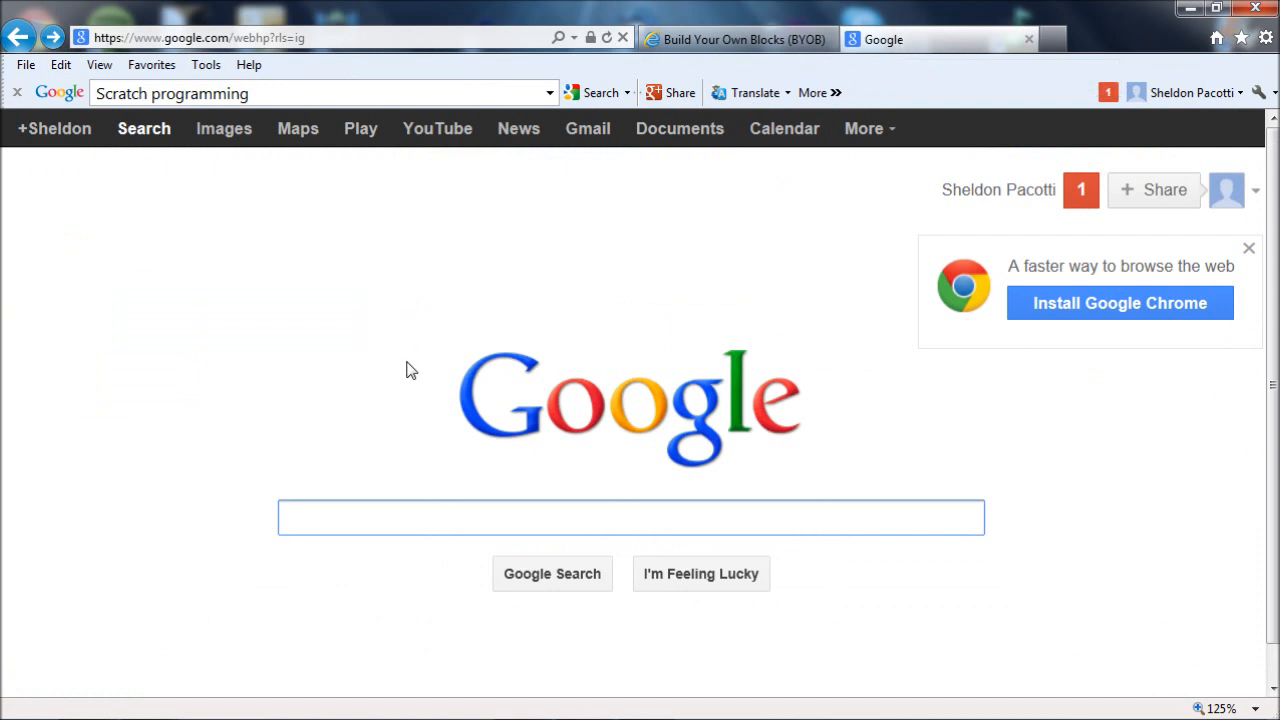
pyautogui.write('S')
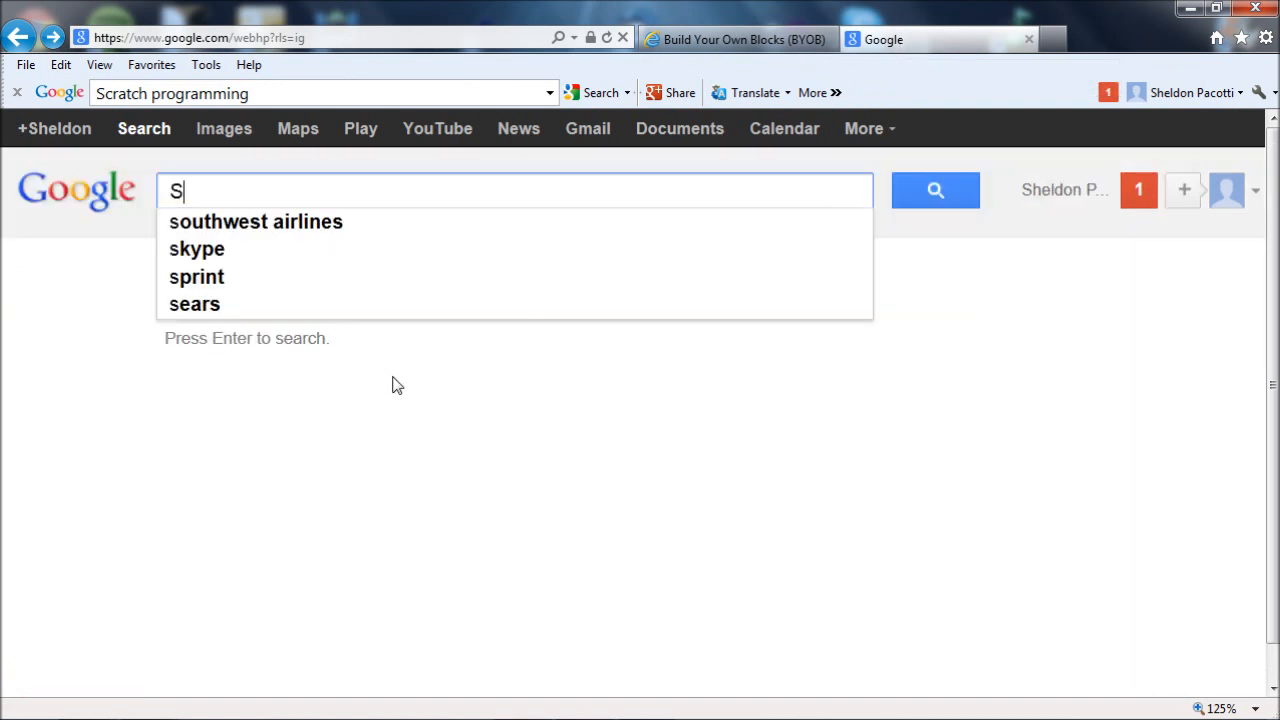
pyautogui.write('cra')
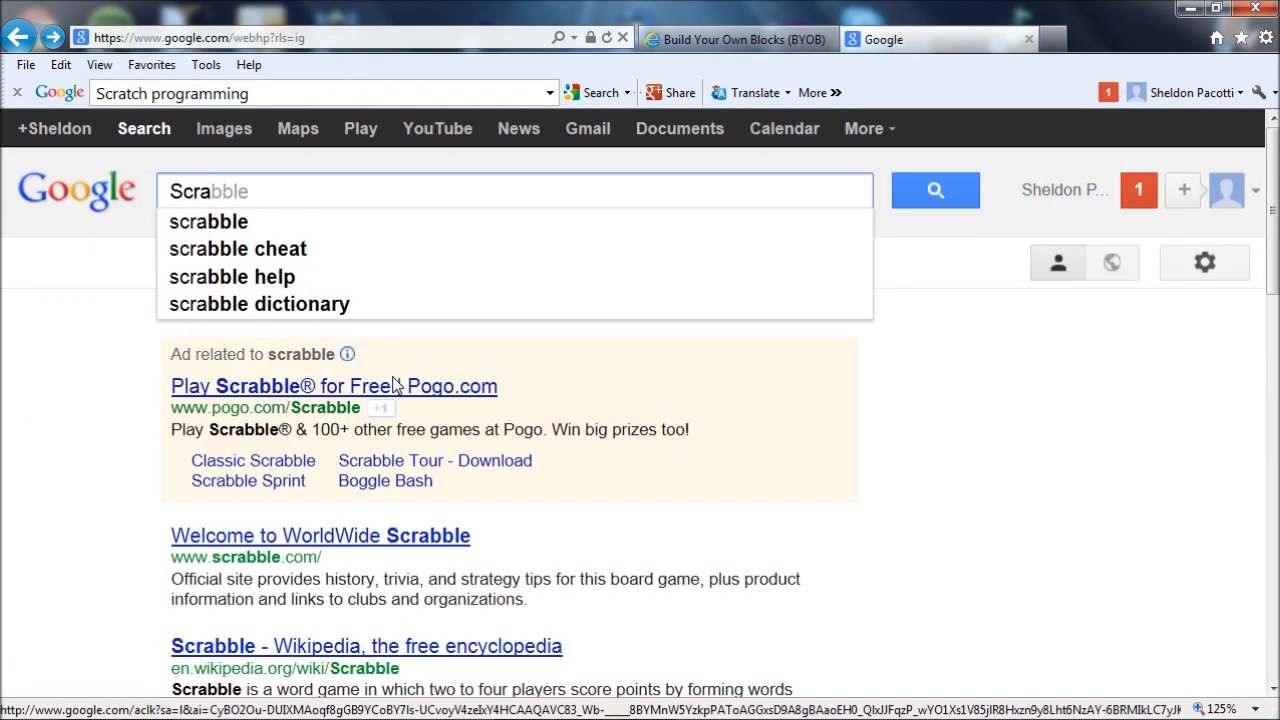
pyautogui.write('tch pr')
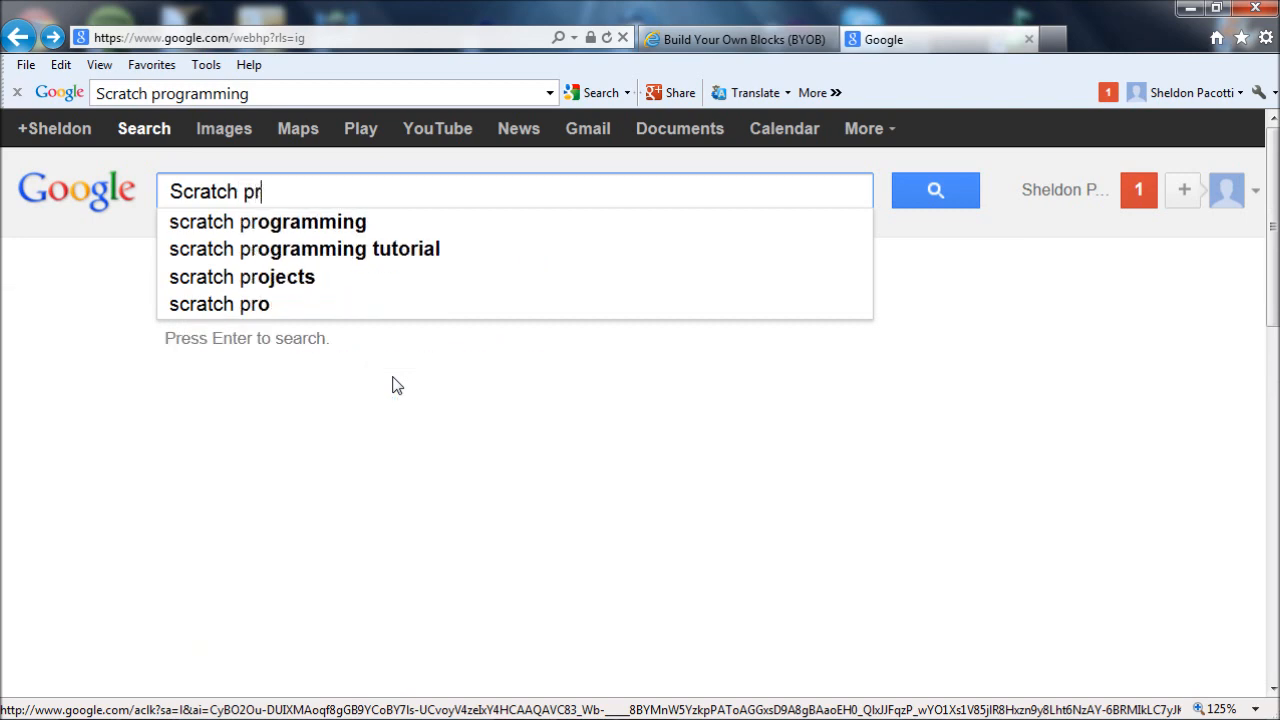
pyautogui.write('ogramm')
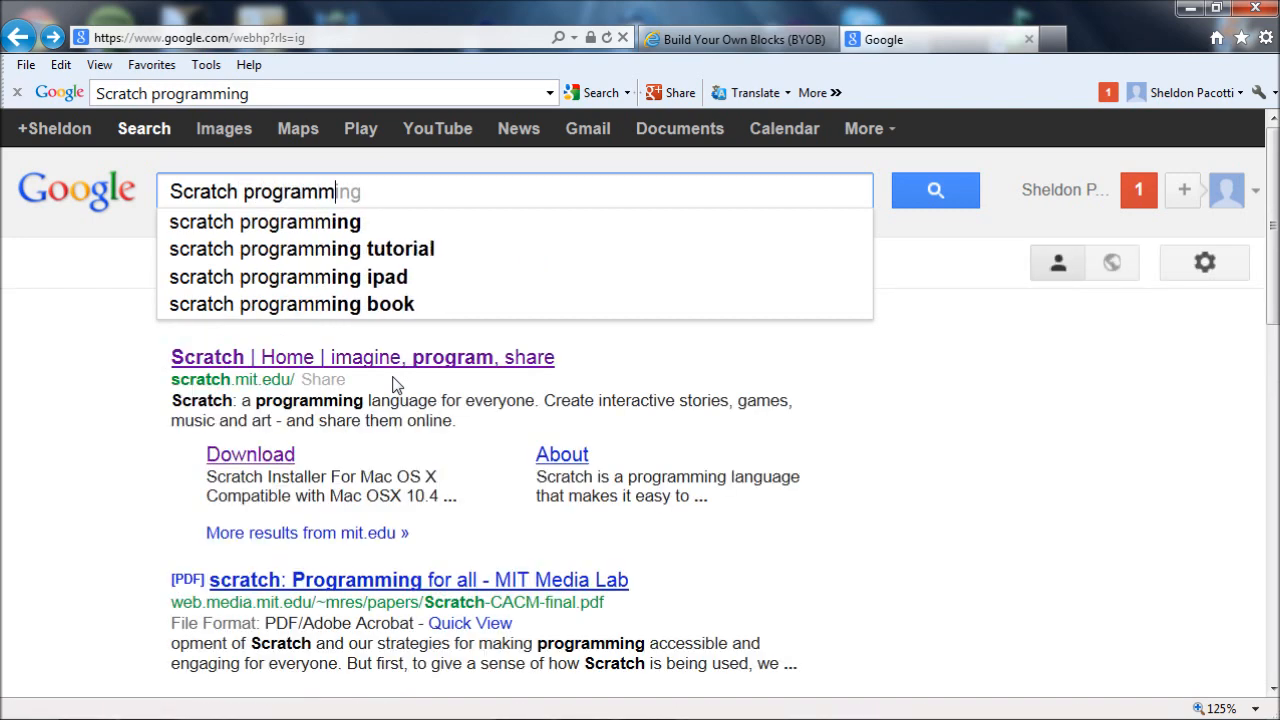
pyautogui.write('ing')
# Run the 'Scratch programming' search and open the 'Scratch | Home' result at scratch.mit.edu.
pyautogui.press('Return')
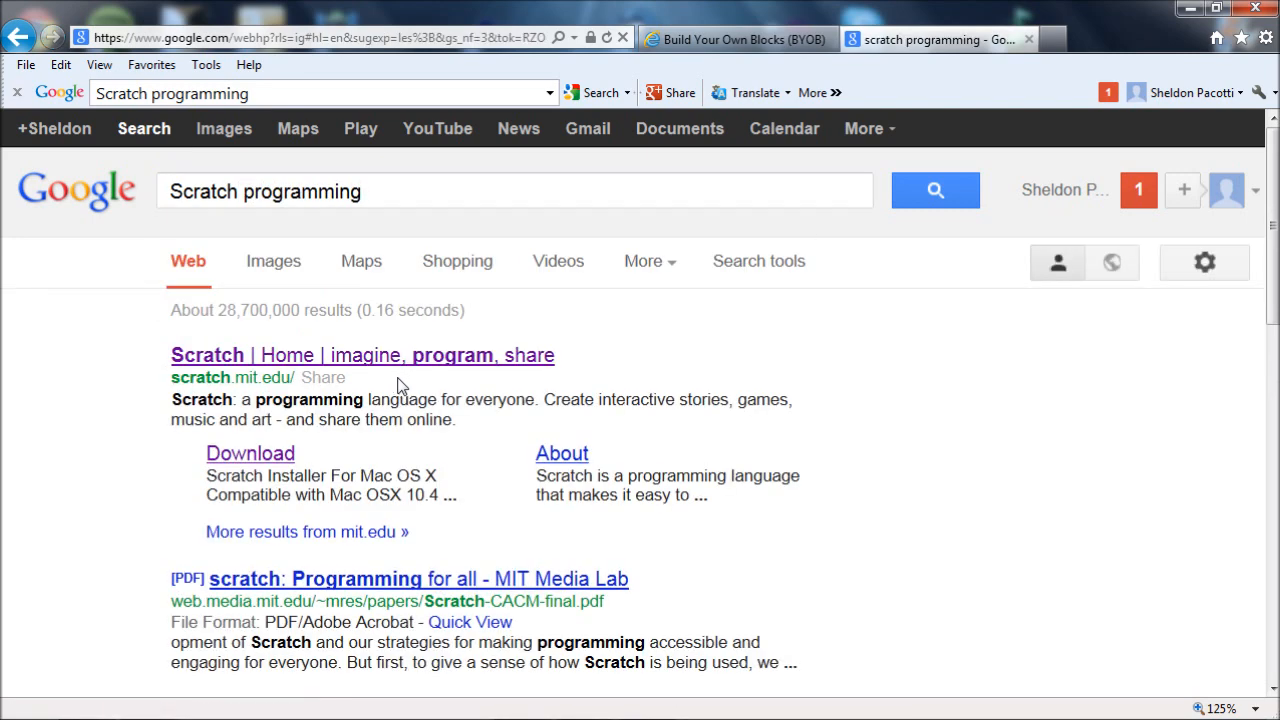
pyautogui.click(345, 358)
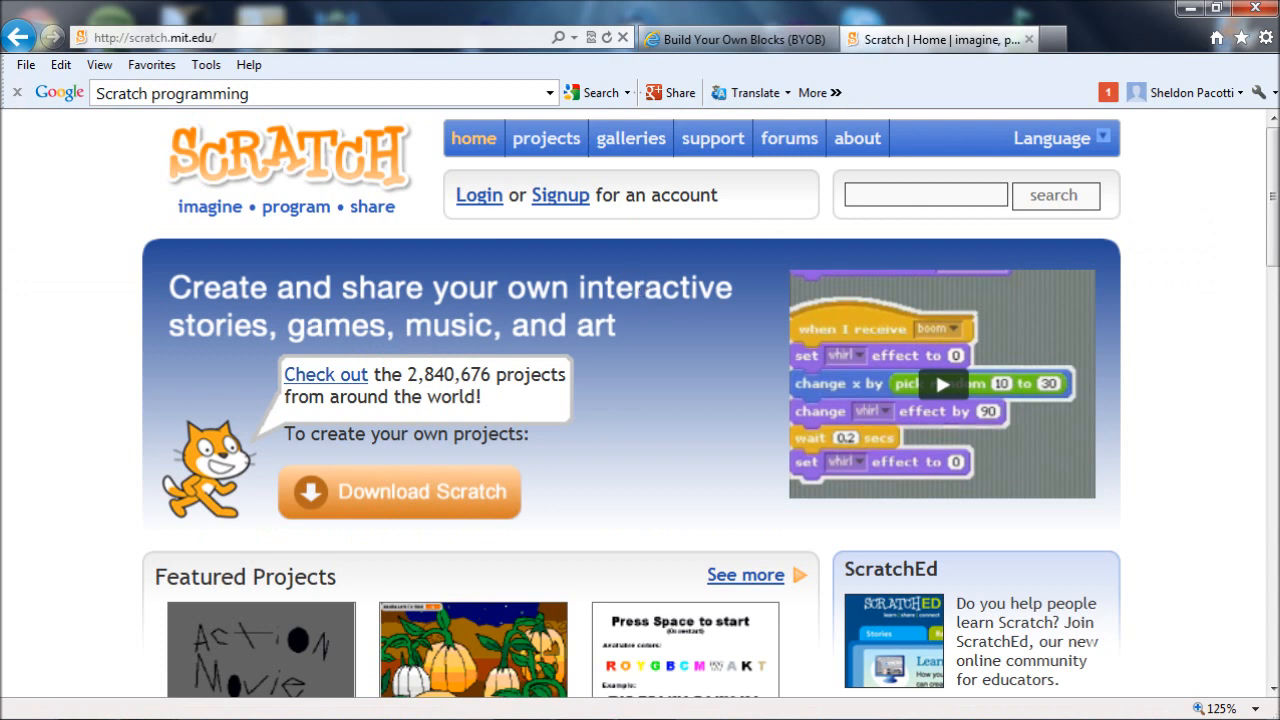
# Go to the Scratch download page and open the Getting Started with Scratch guide.
pyautogui.click(381, 497)
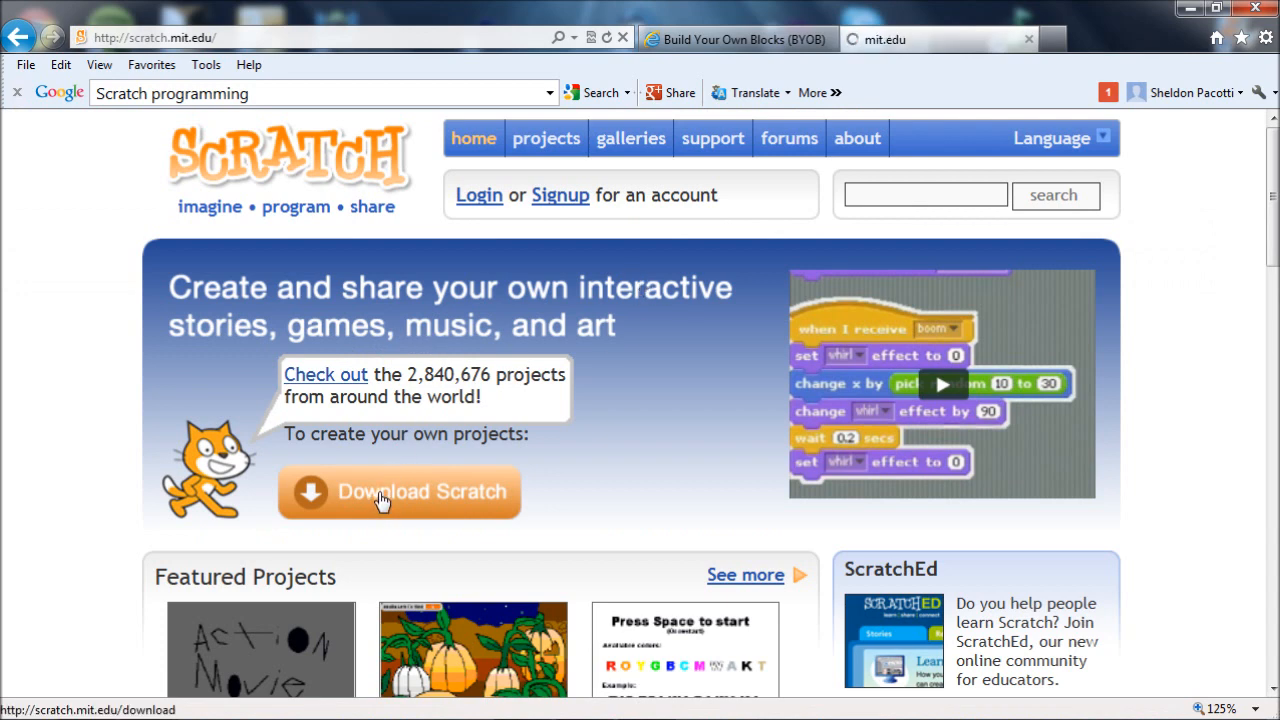
pyautogui.scroll(-2, 393, 476)
pyautogui.scroll(-1, 393, 476)
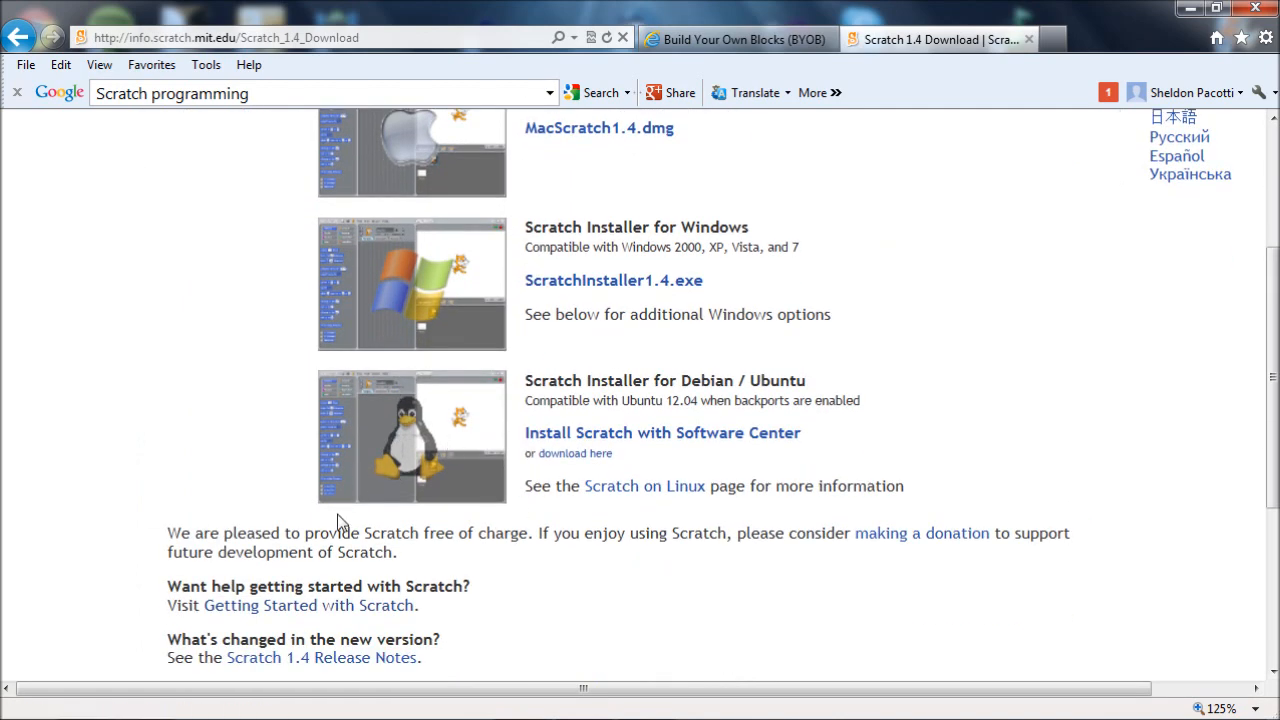
pyautogui.scroll(-1, 340, 525)
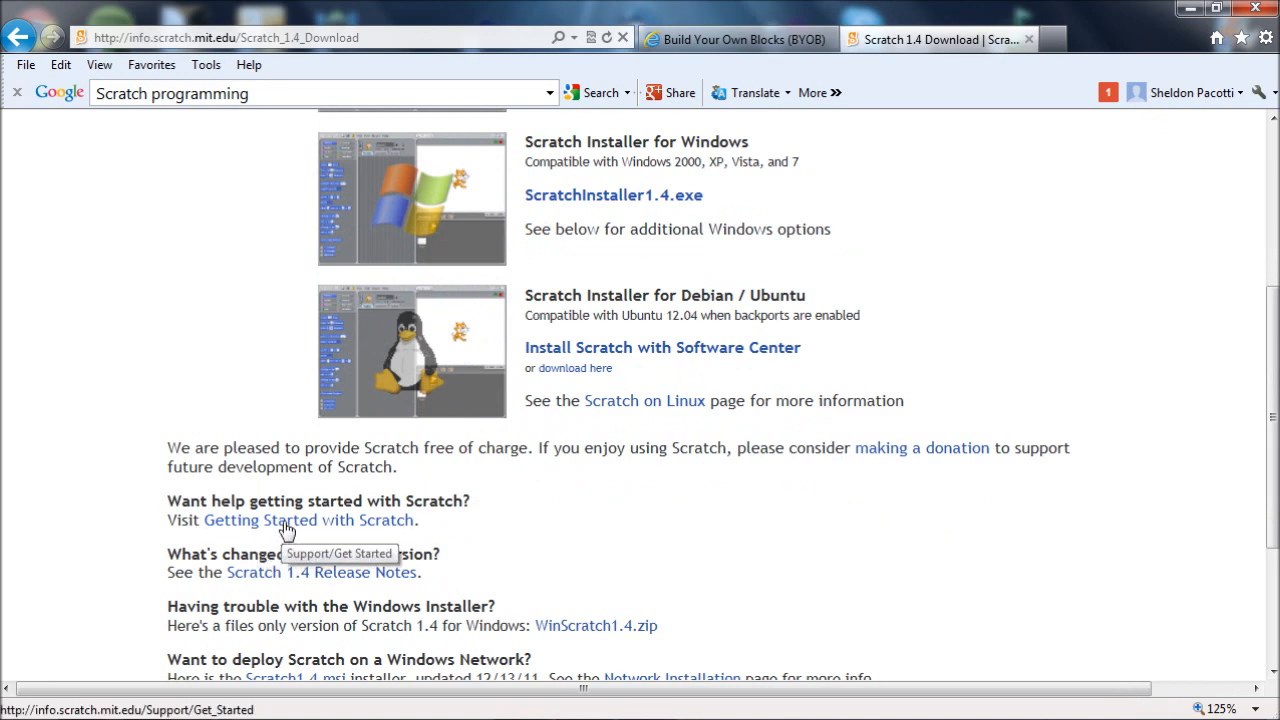
pyautogui.click(287, 528)
pyautogui.scroll(-2, 283, 521)
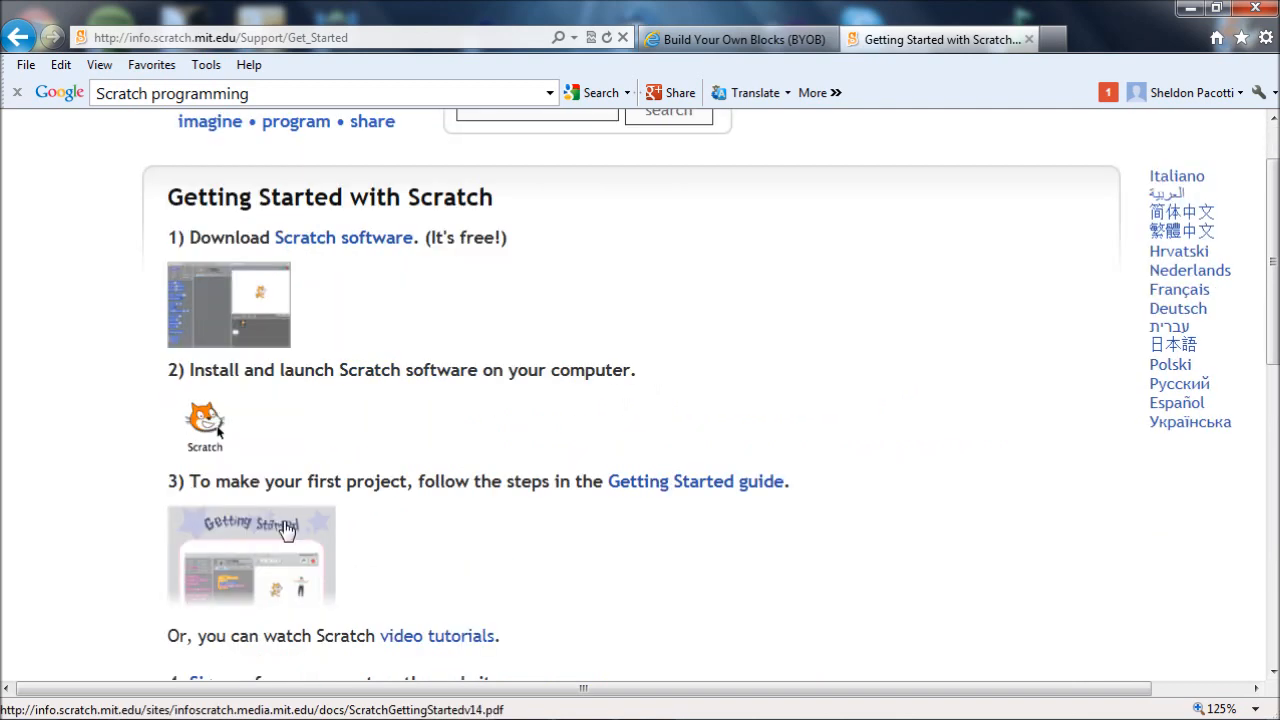
pyautogui.scroll(-2, 296, 508)
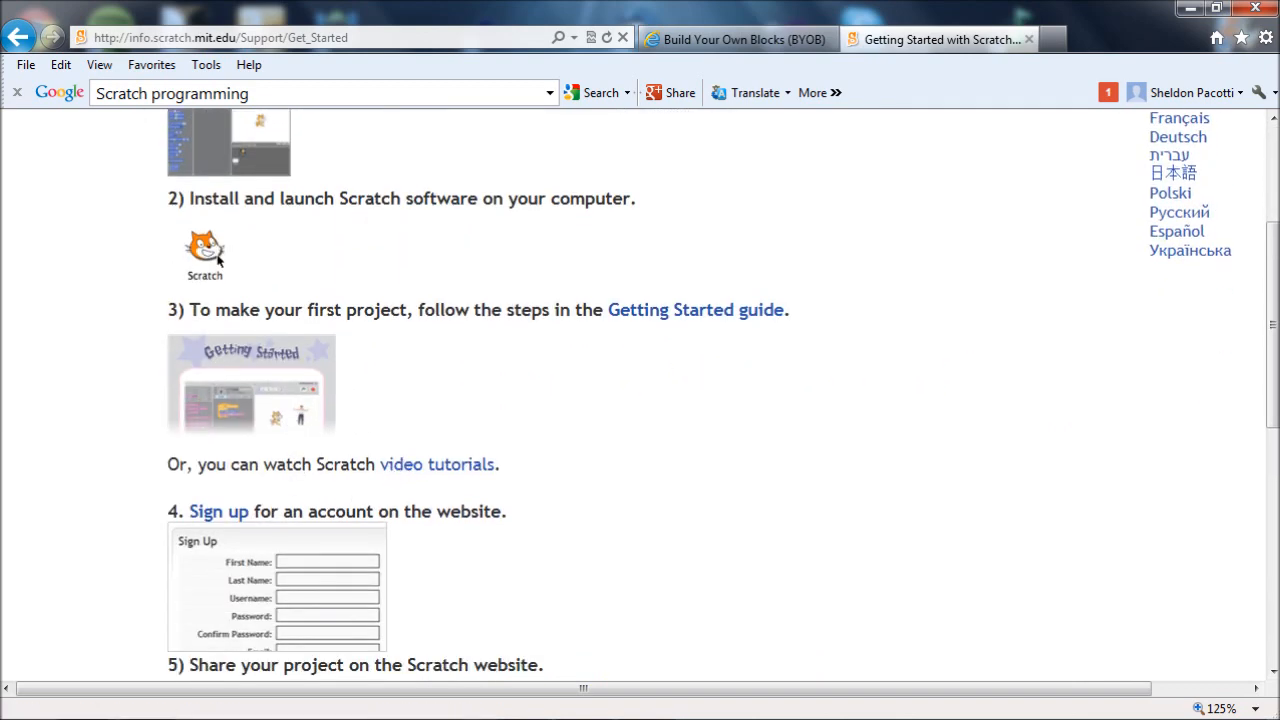
pyautogui.scroll(-2, 283, 470)
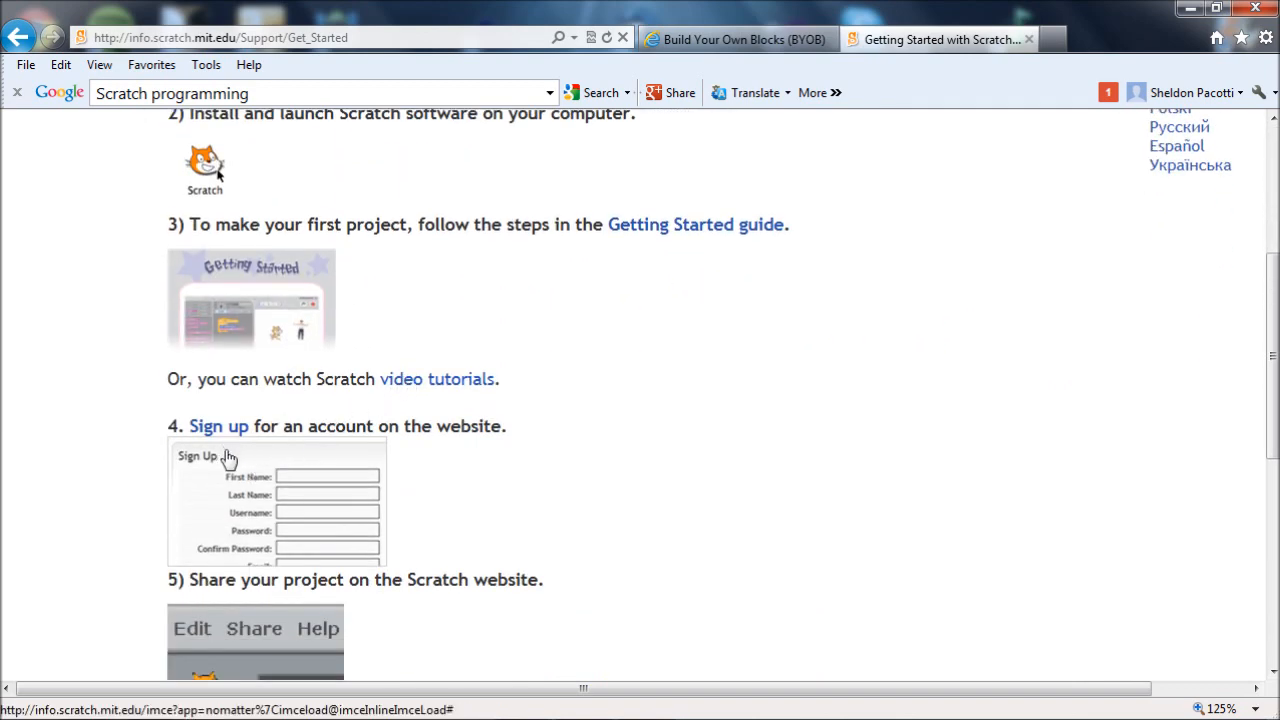
pyautogui.scroll(-1, 231, 470)
pyautogui.scroll(2, 231, 470)
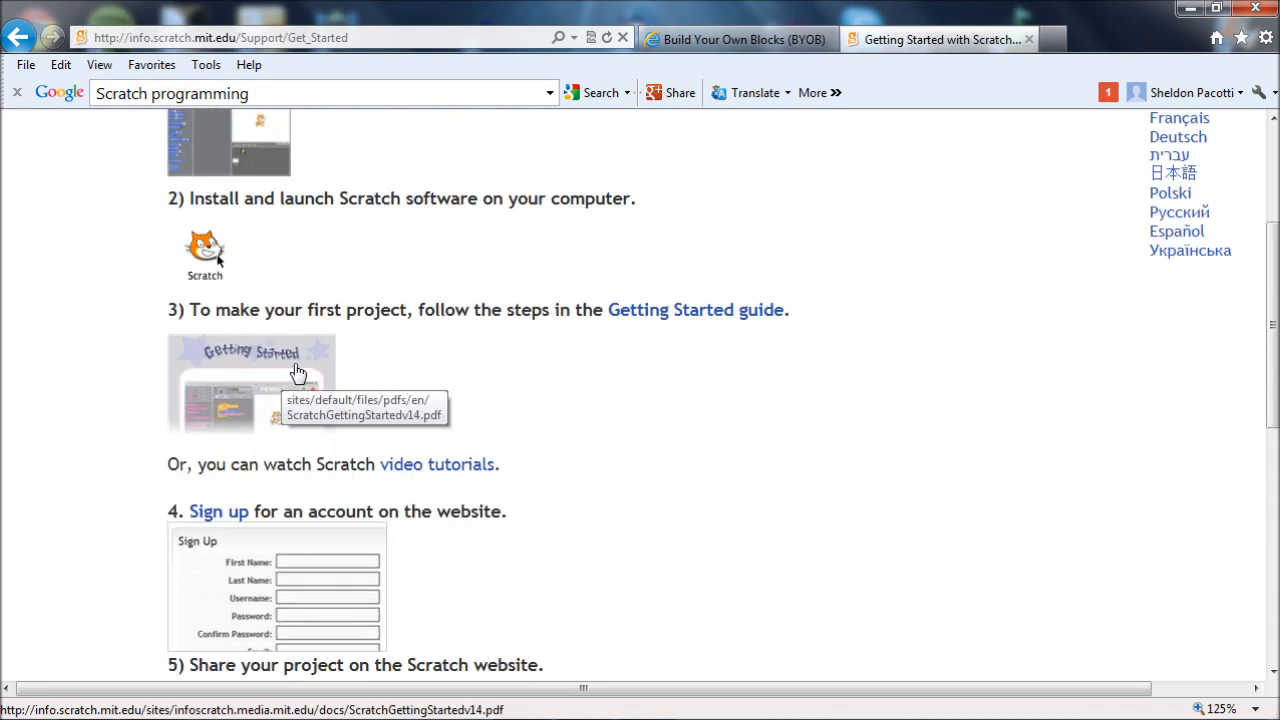
pyautogui.scroll(2, 349, 367)
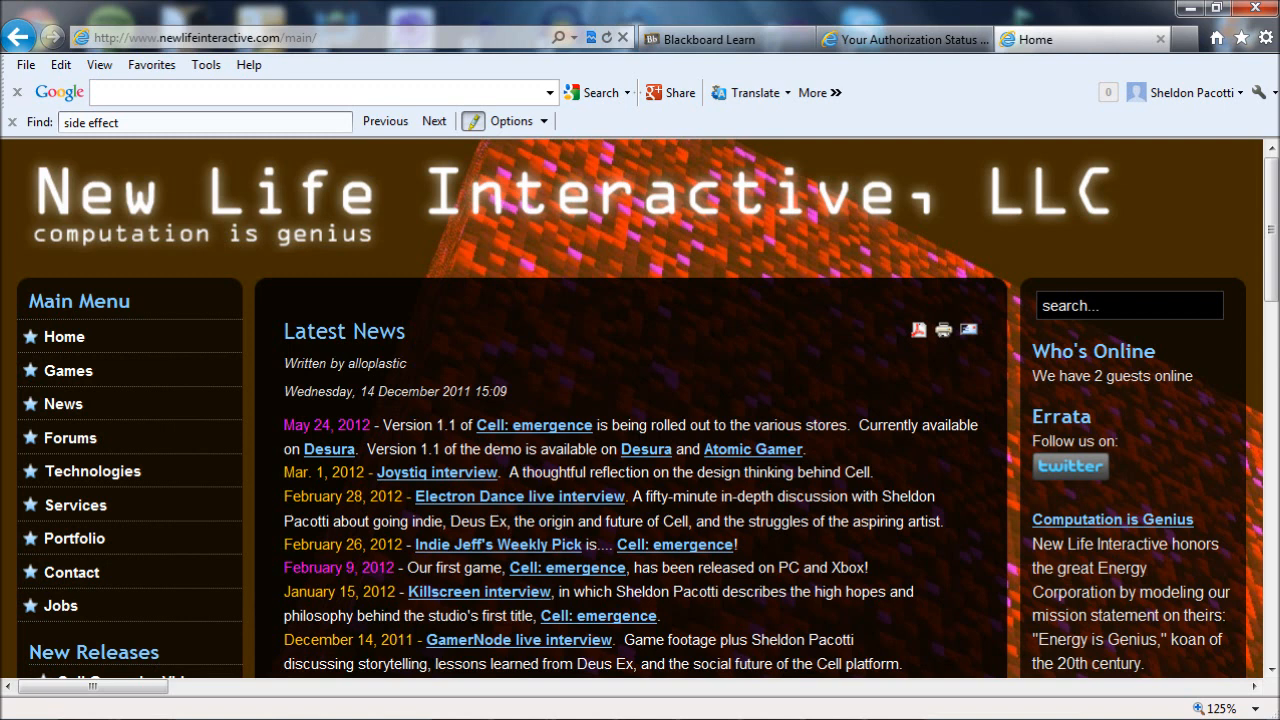
pyautogui.click(92, 471)
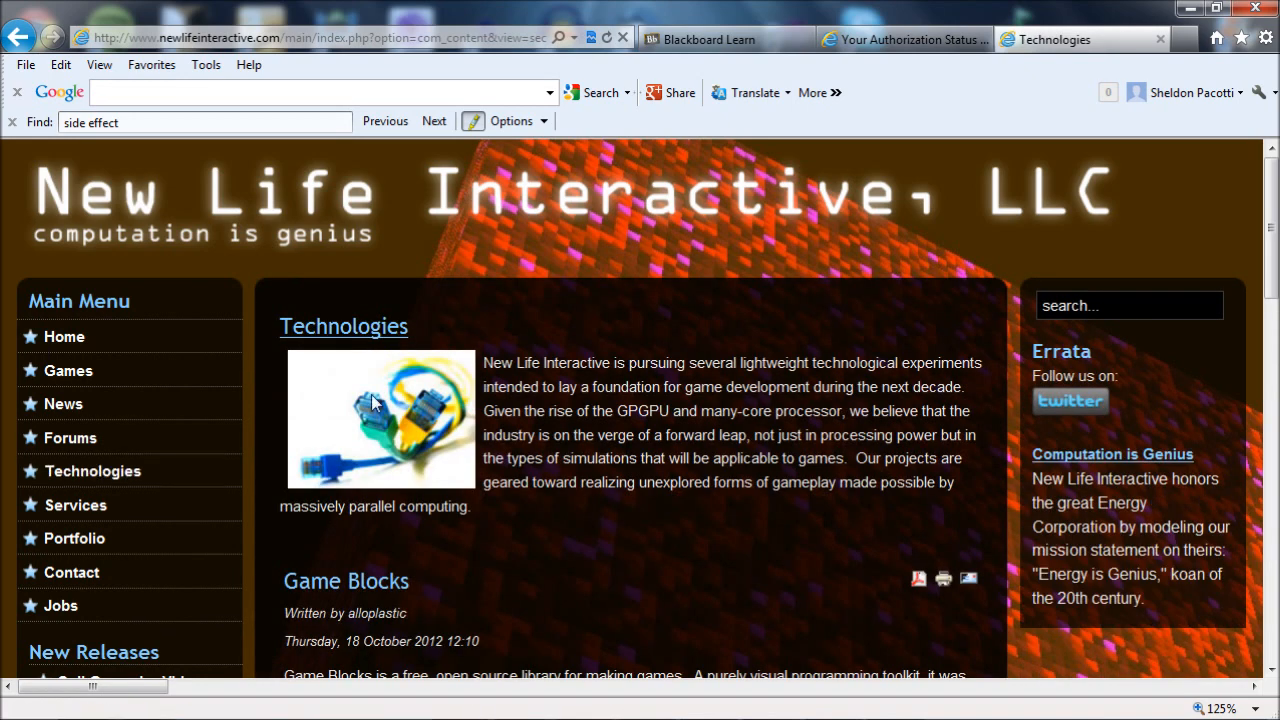
pyautogui.scroll(-3, 724, 421)
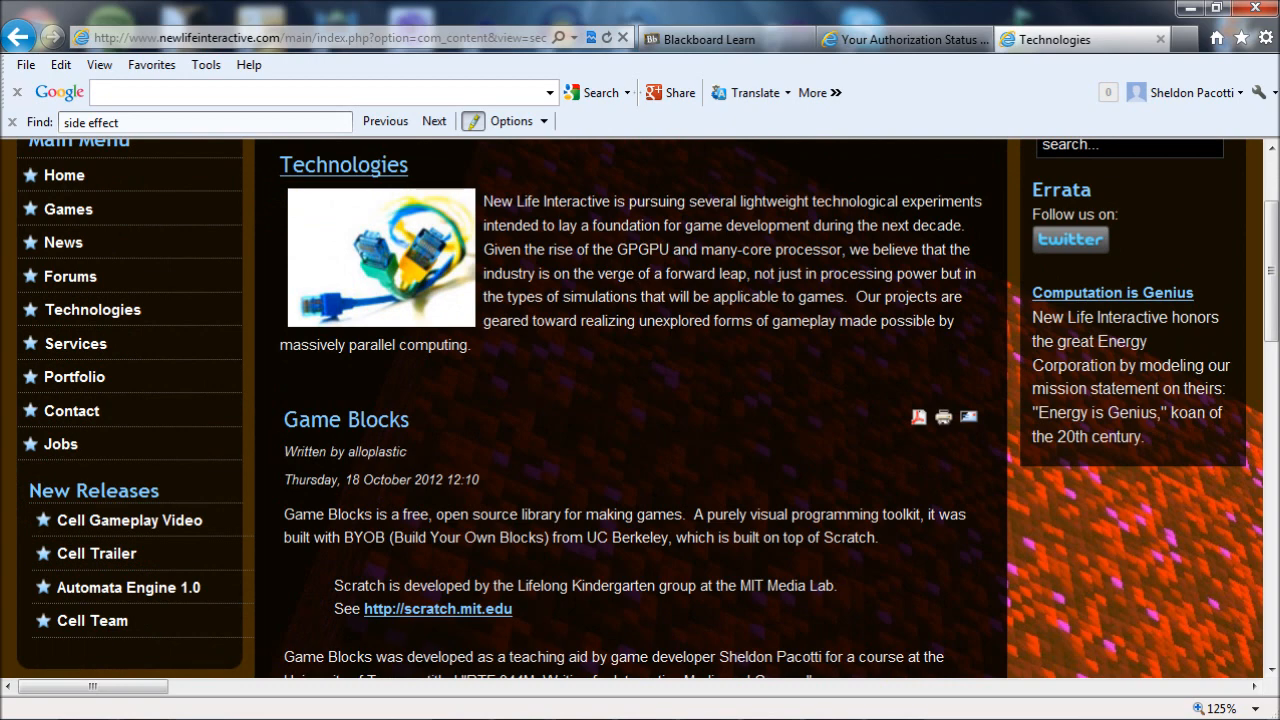
pyautogui.scroll(-2, 426, 435)
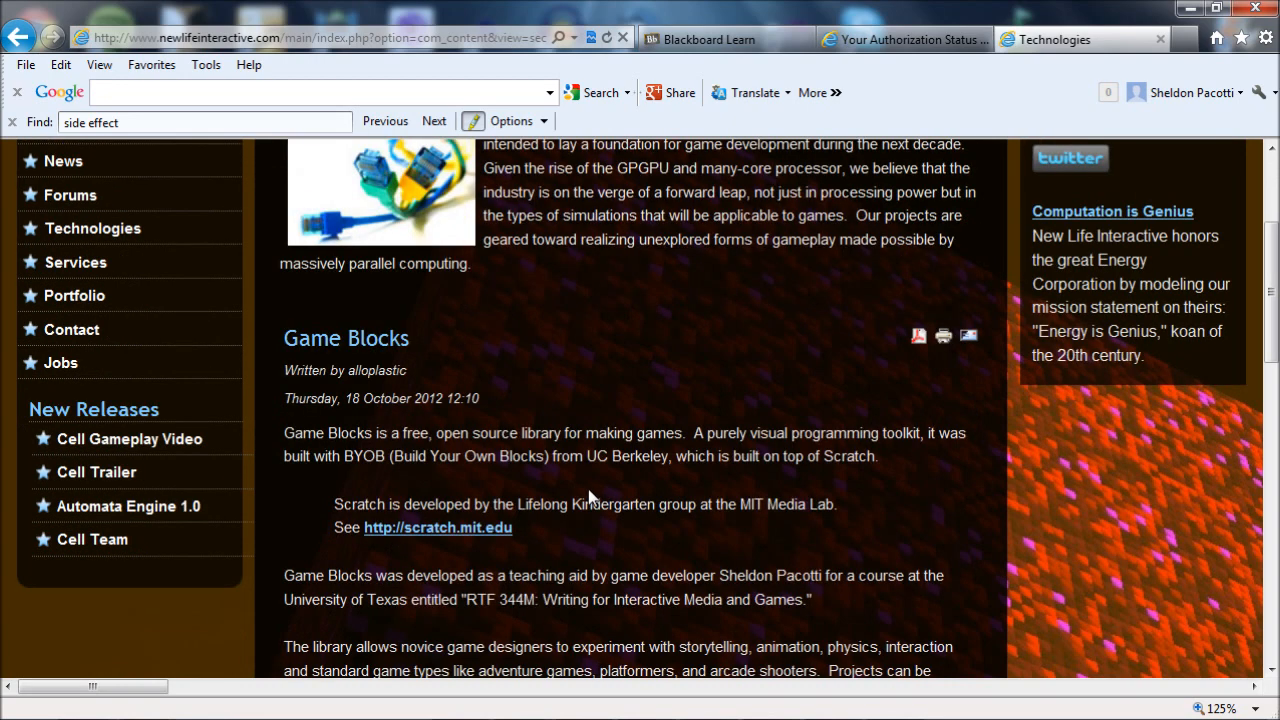
pyautogui.scroll(-3, 594, 499)
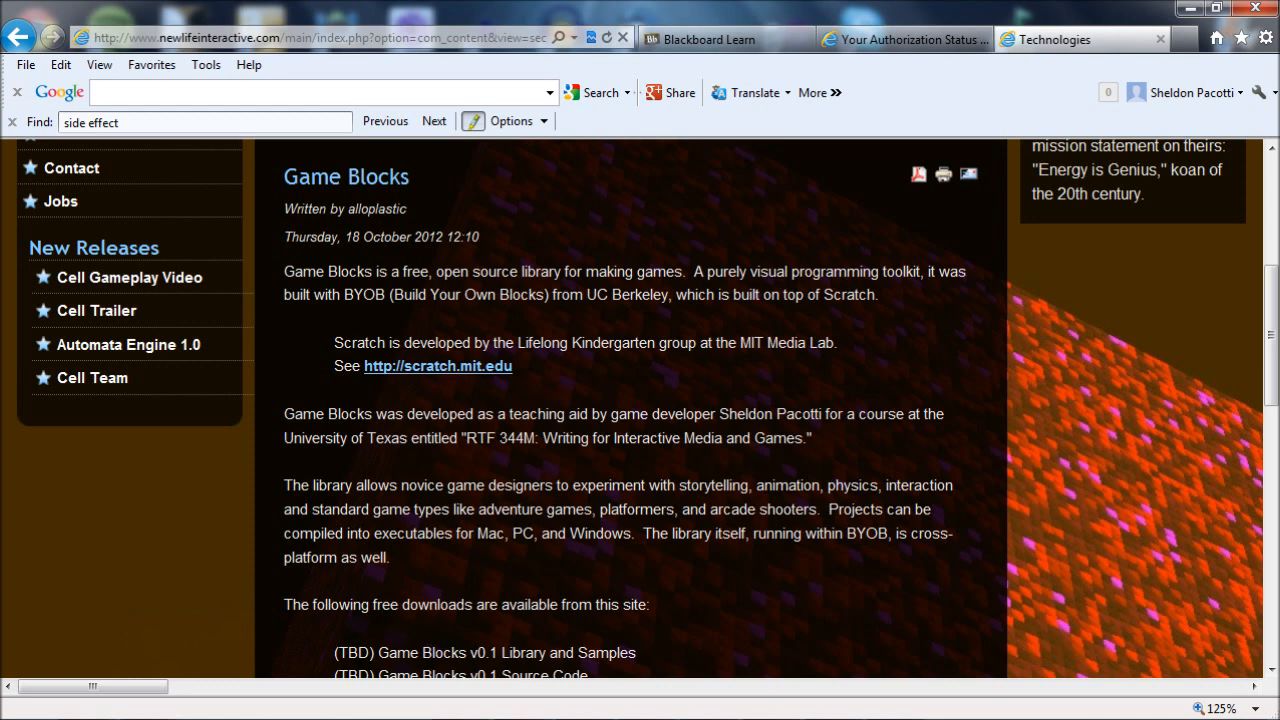
pyautogui.scroll(-1, 621, 497)
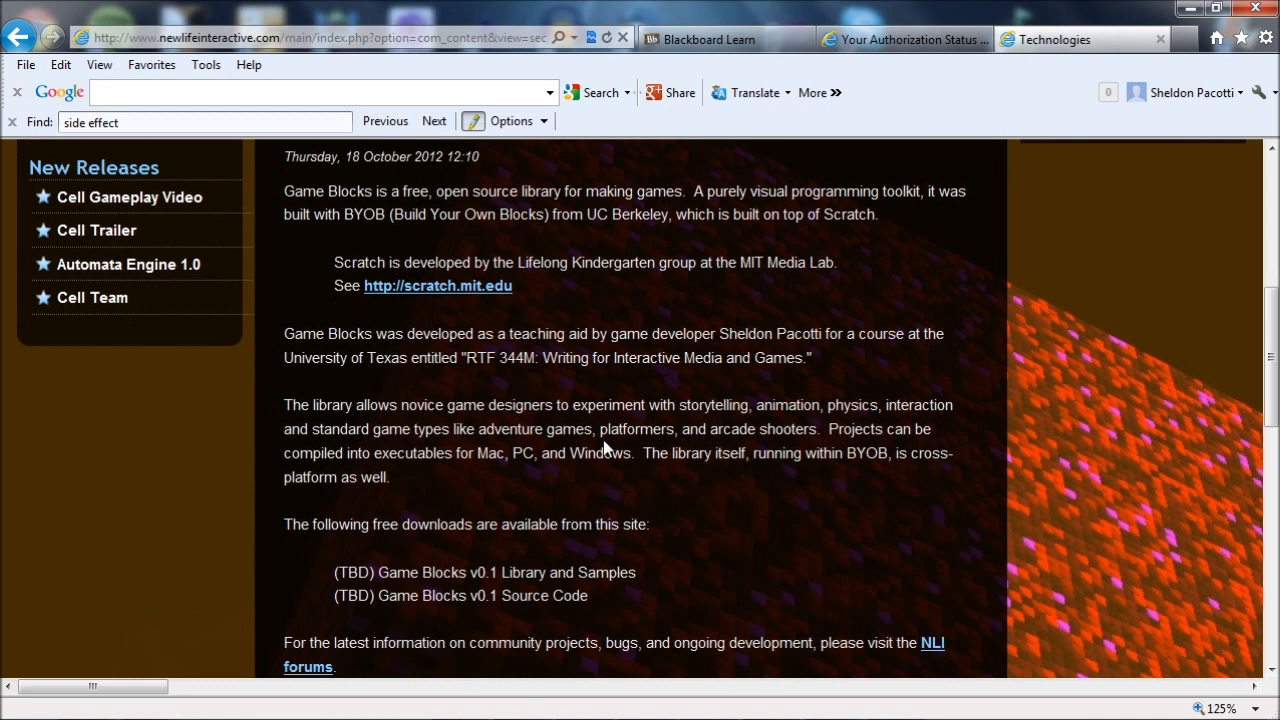
pyautogui.scroll(-2, 510, 477)
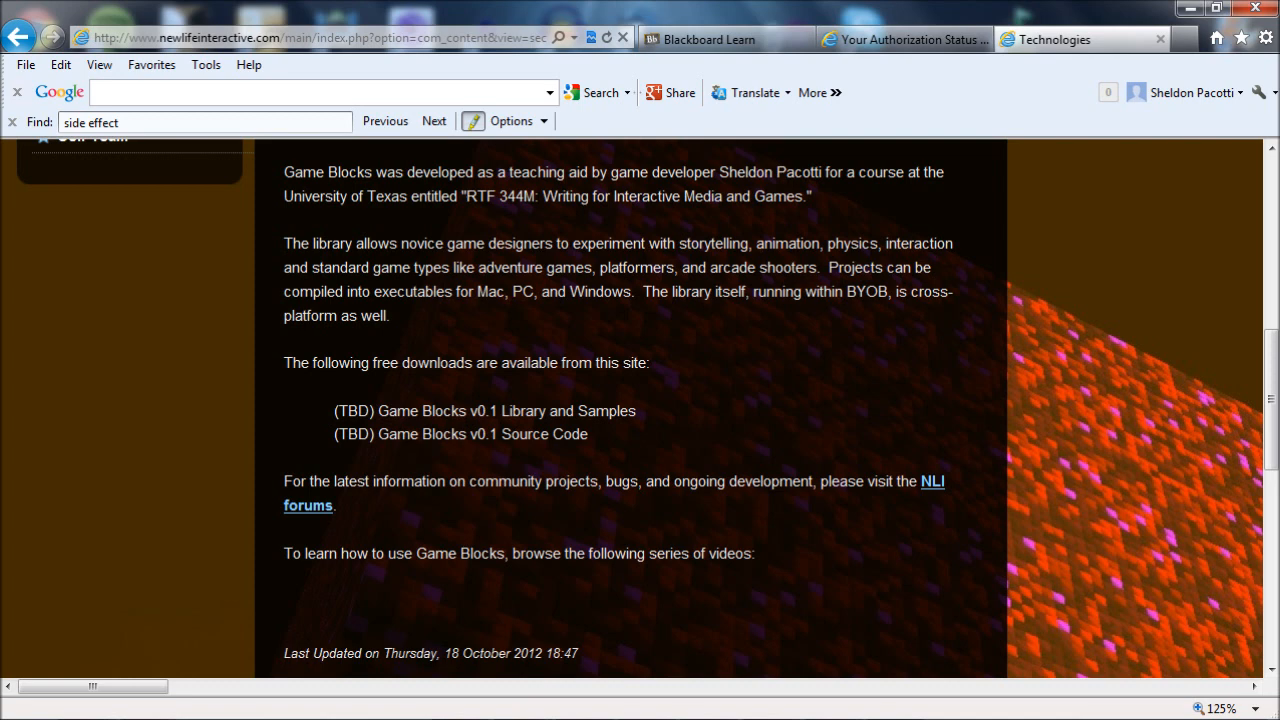
pyautogui.scroll(3, 586, 430)
pyautogui.scroll(2, 586, 430)
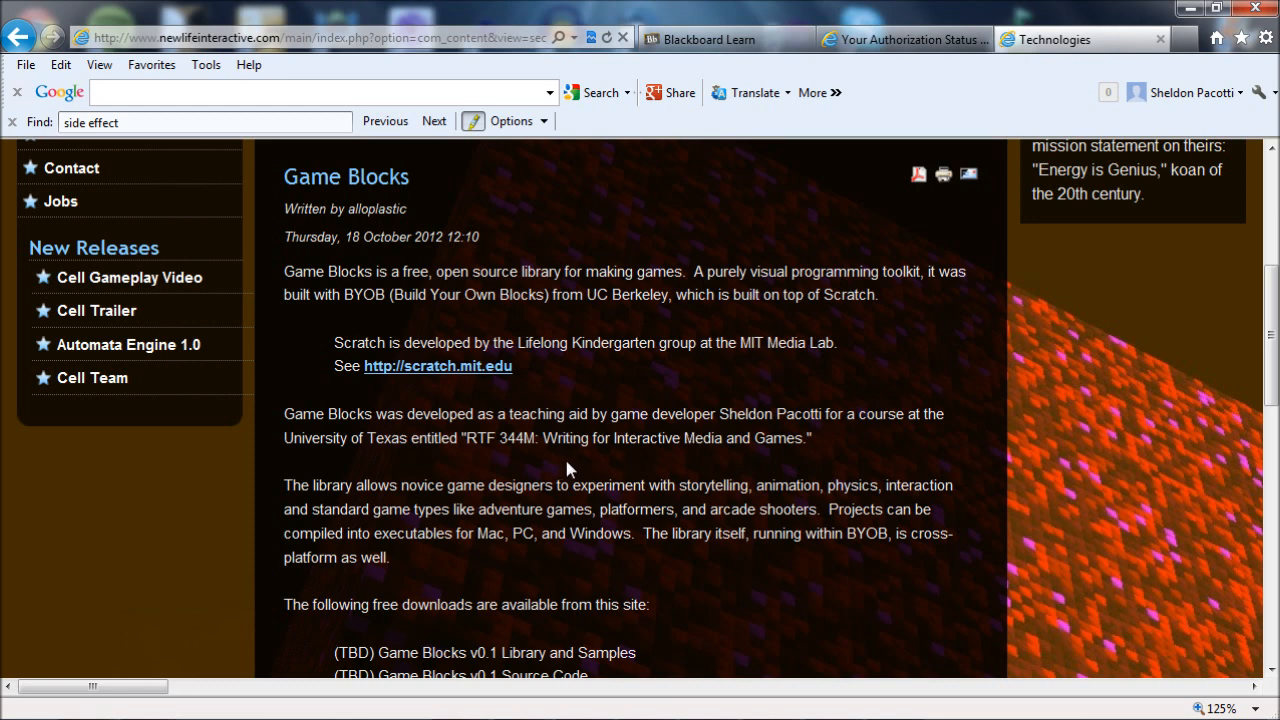
pyautogui.scroll(1, 579, 465)
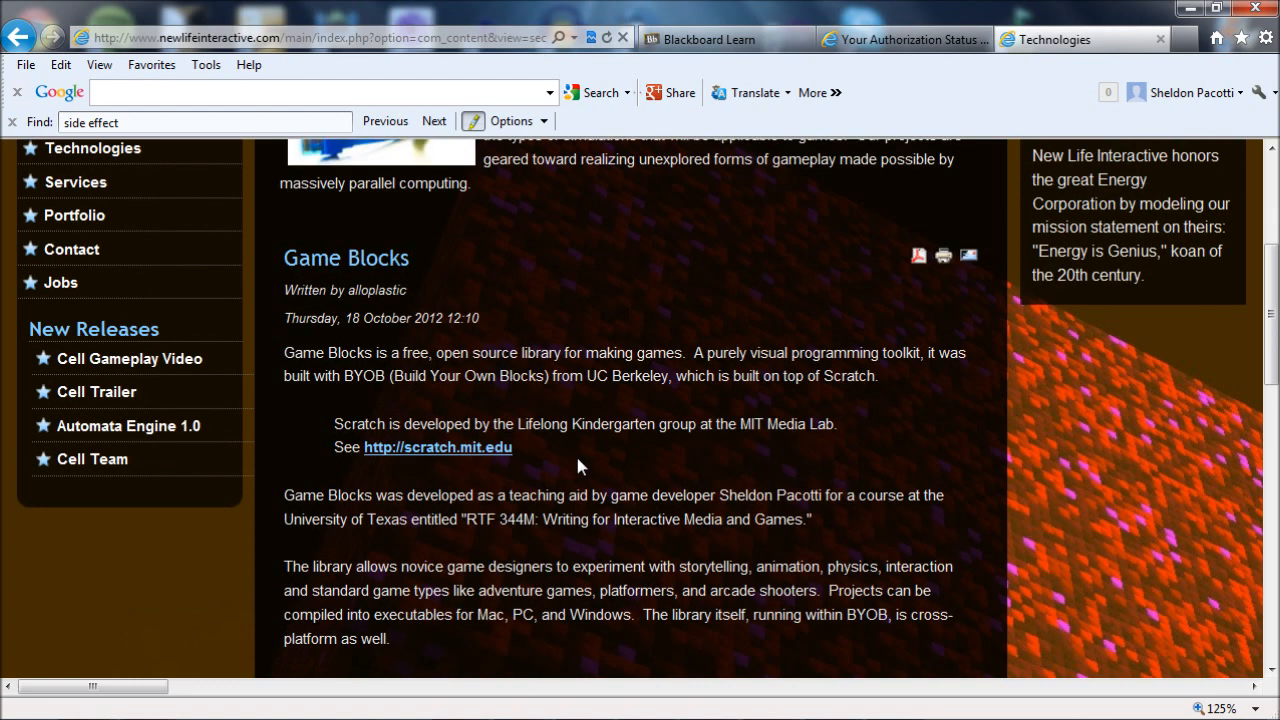
pyautogui.scroll(-1, 579, 465)
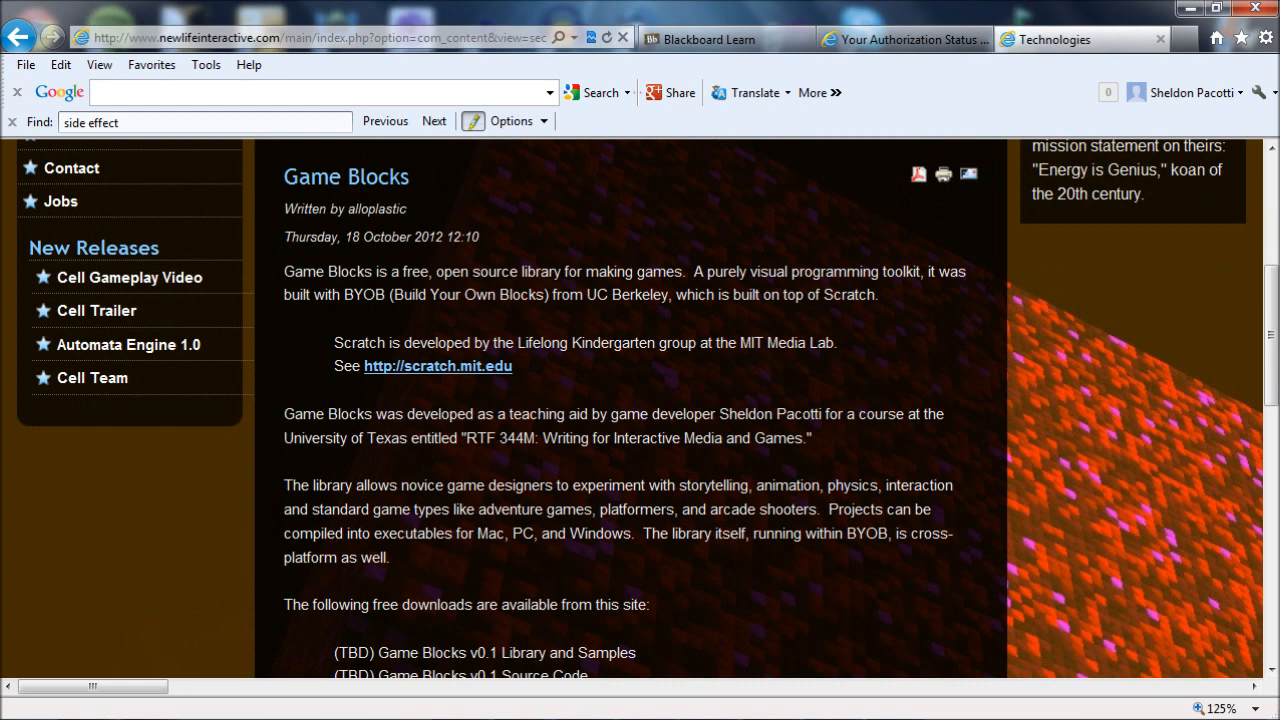
pyautogui.moveTo(897, 702)
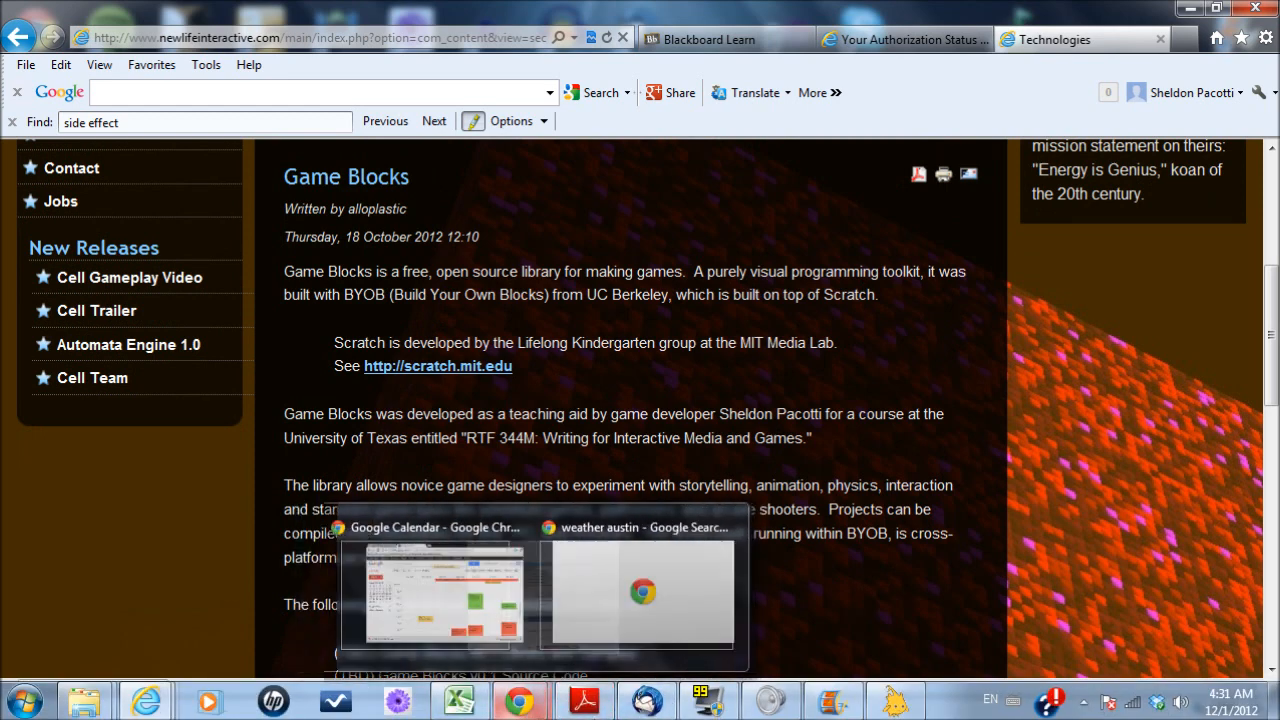
pyautogui.click(898, 700)
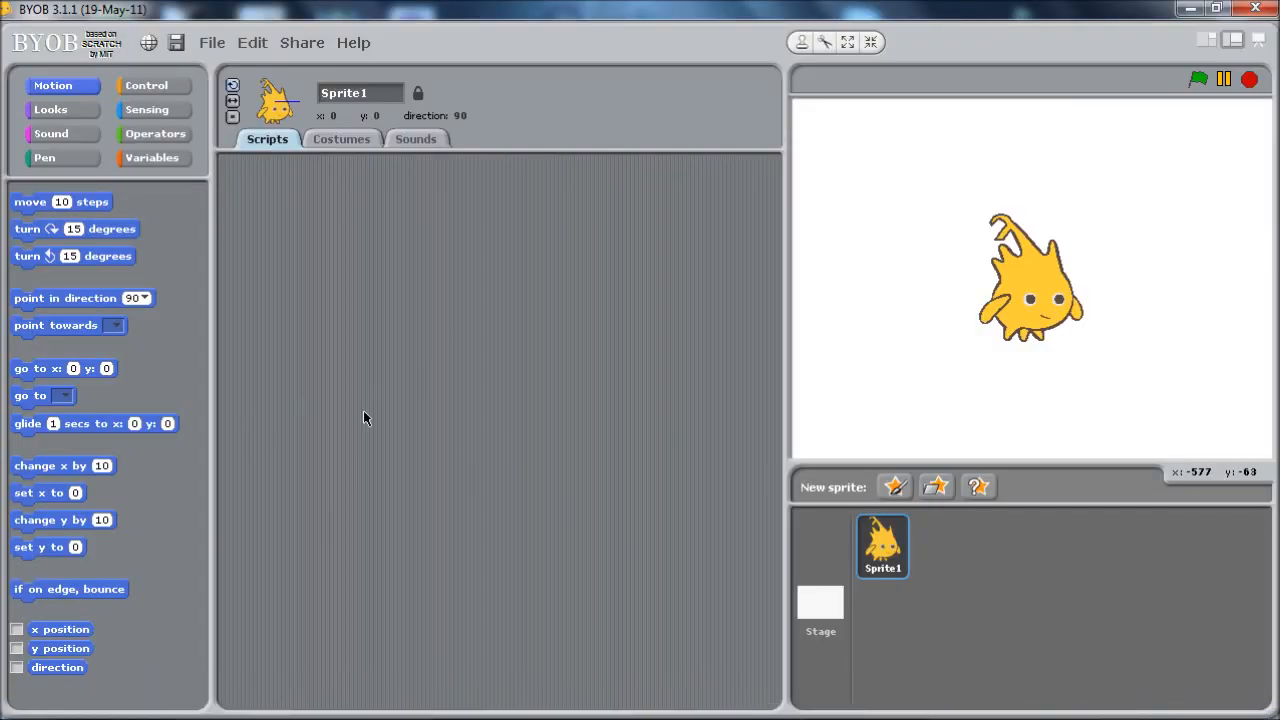
# Start File > Import Project, browse the computer's drive and enter the Dropbox folder.
pyautogui.click(213, 42)
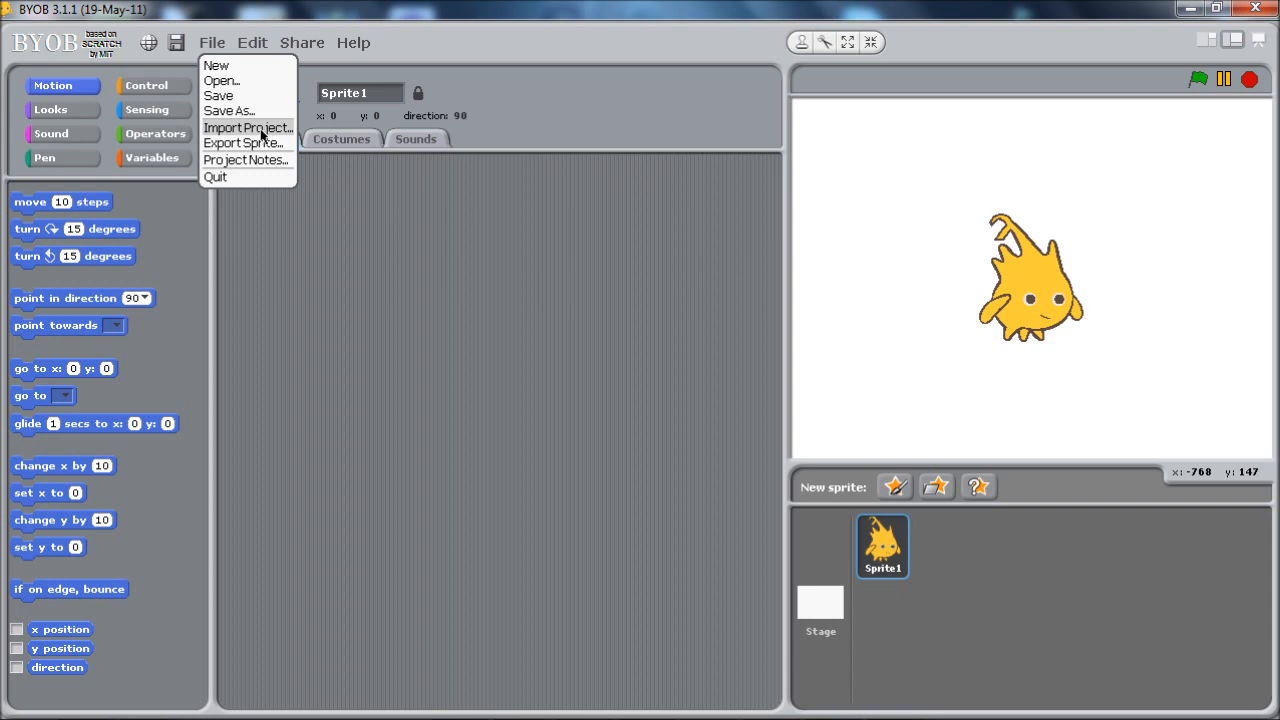
pyautogui.click(262, 129)
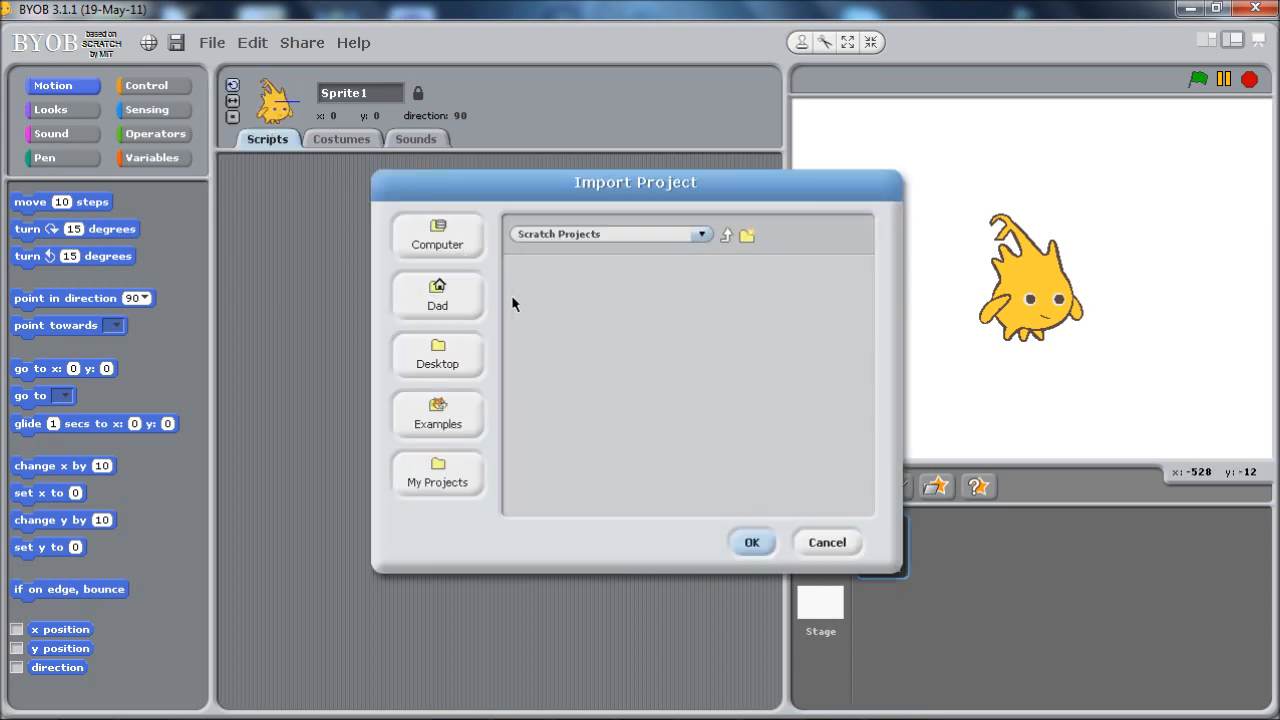
pyautogui.click(444, 245)
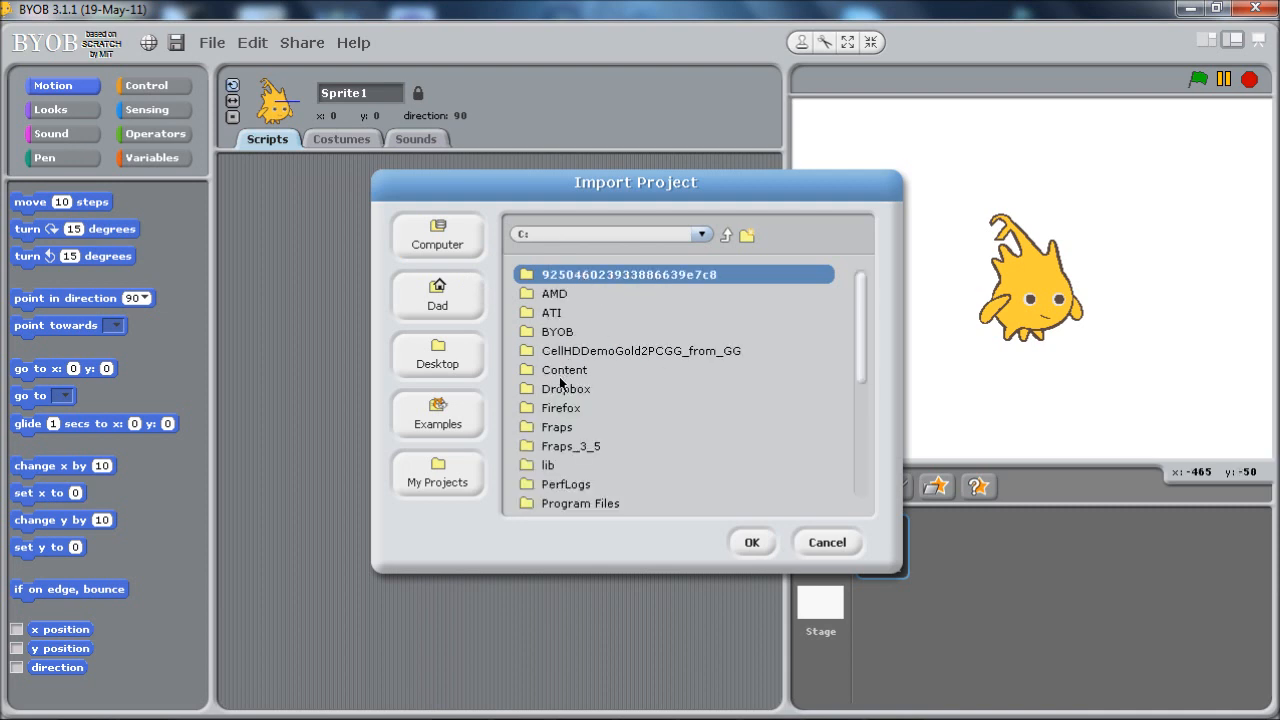
pyautogui.press('Down')
pyautogui.press('Down')
pyautogui.press('Down')
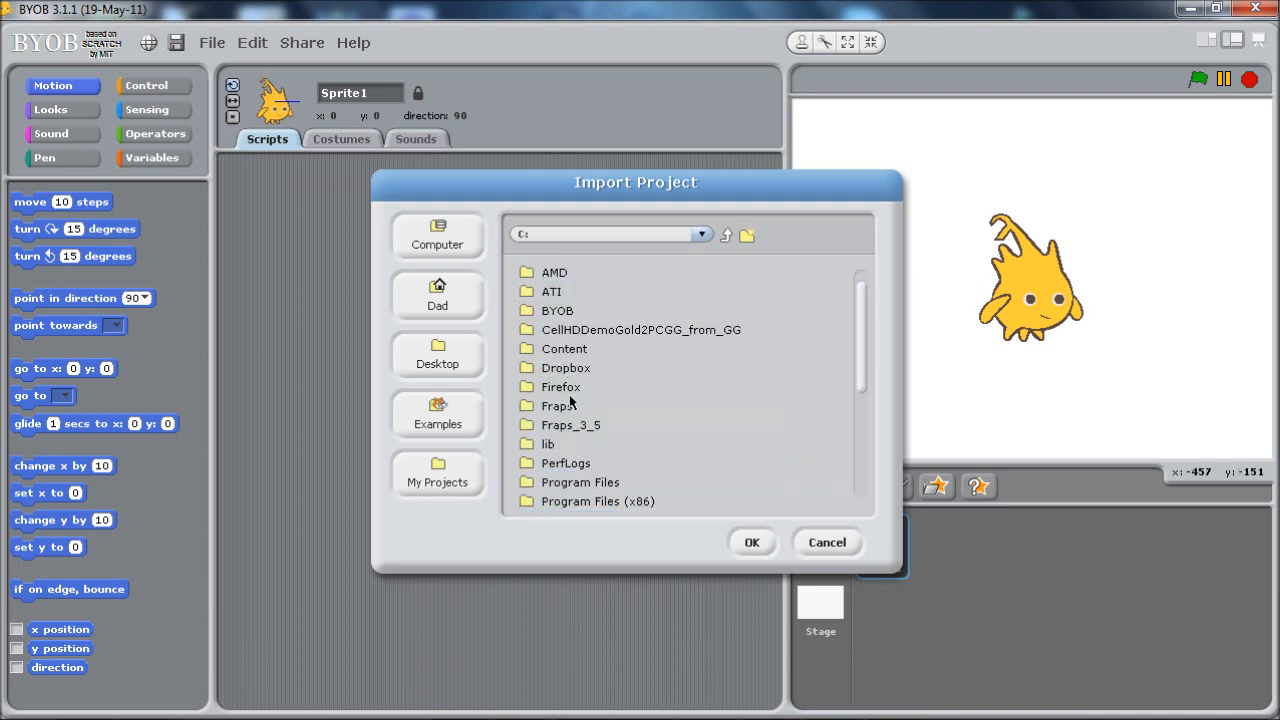
pyautogui.press('Up')
pyautogui.press('Up')
pyautogui.press('Up')
pyautogui.press('Up')
pyautogui.press('Up')
pyautogui.press('Up')
pyautogui.press('Up')
pyautogui.press('Down')
pyautogui.press('Down')
pyautogui.press('Down')
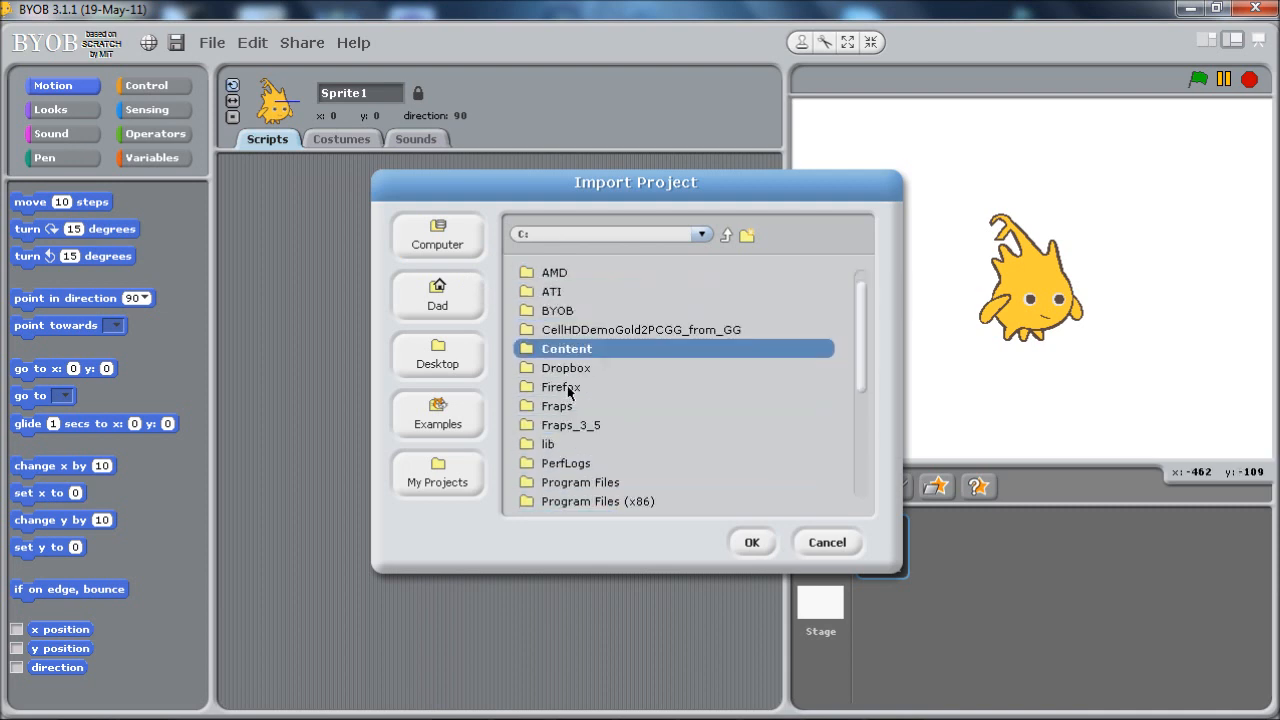
pyautogui.press('Down')
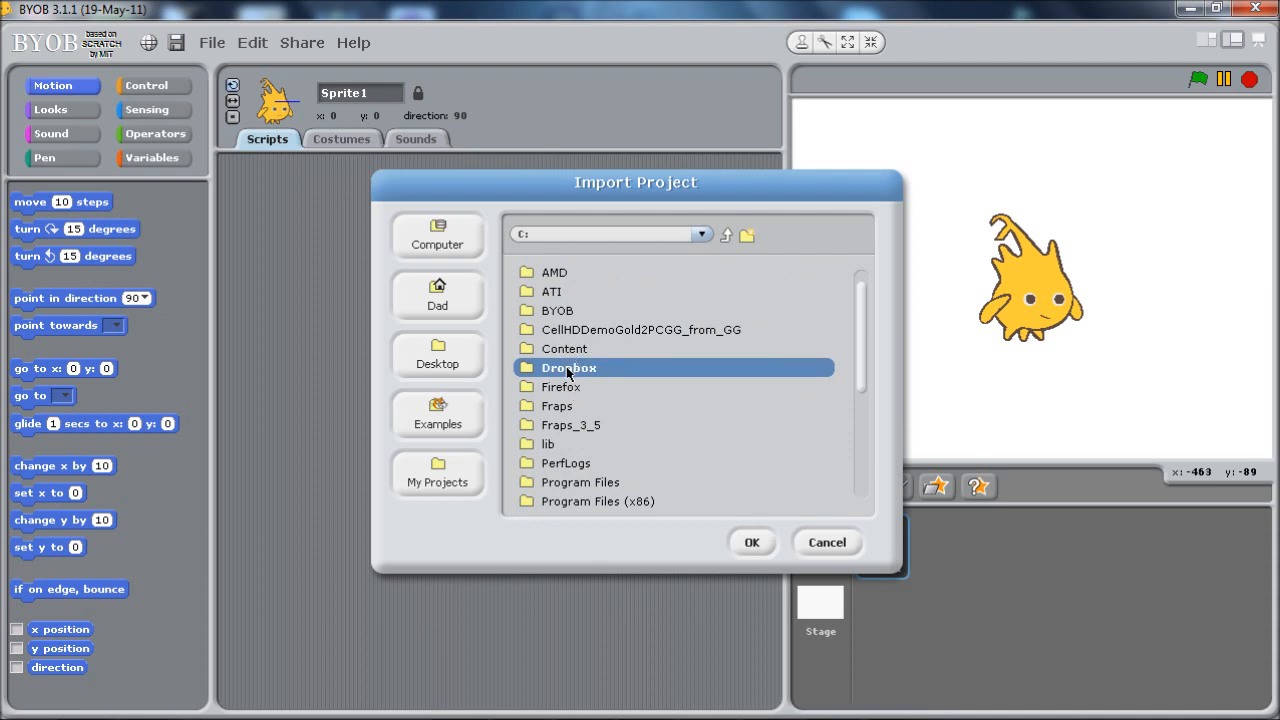
pyautogui.doubleClick(570, 370)
# Descend through UT > Game Blocks > releases into the GameBlocks_v0.2.2 folder.
pyautogui.press('Down')
pyautogui.doubleClick(550, 503)
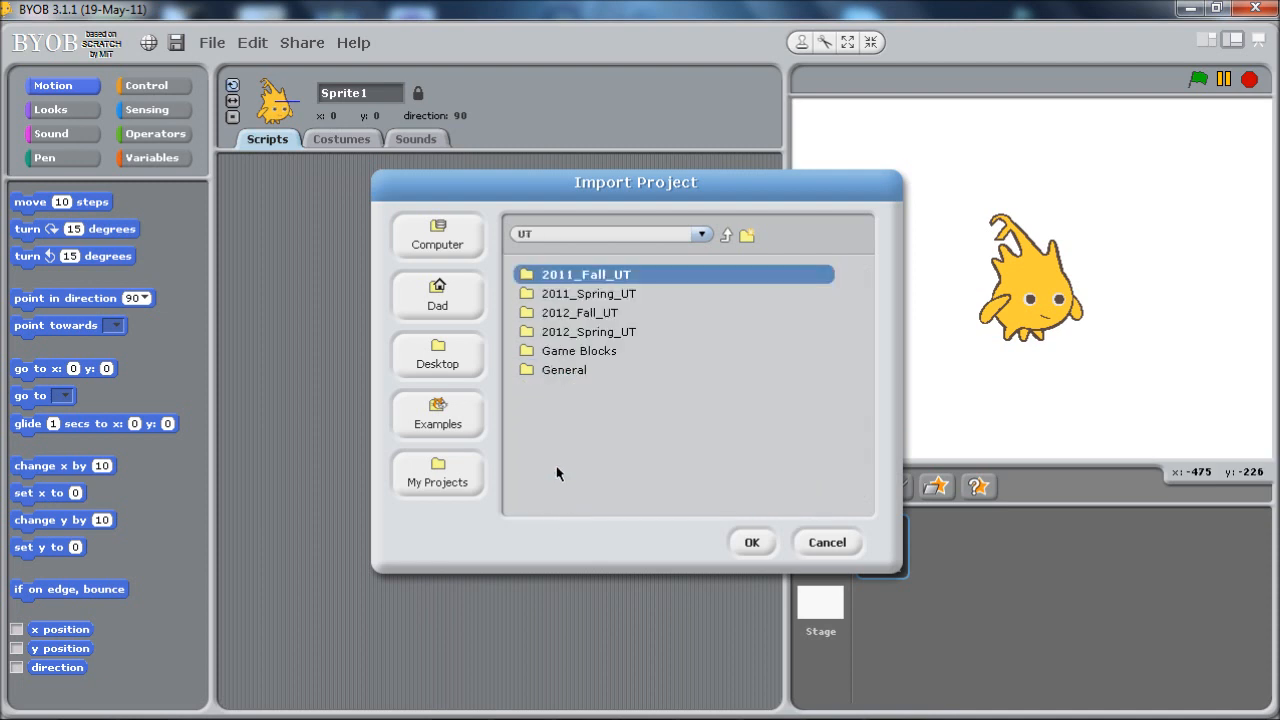
pyautogui.doubleClick(578, 351)
pyautogui.click(565, 314)
pyautogui.doubleClick(565, 314)
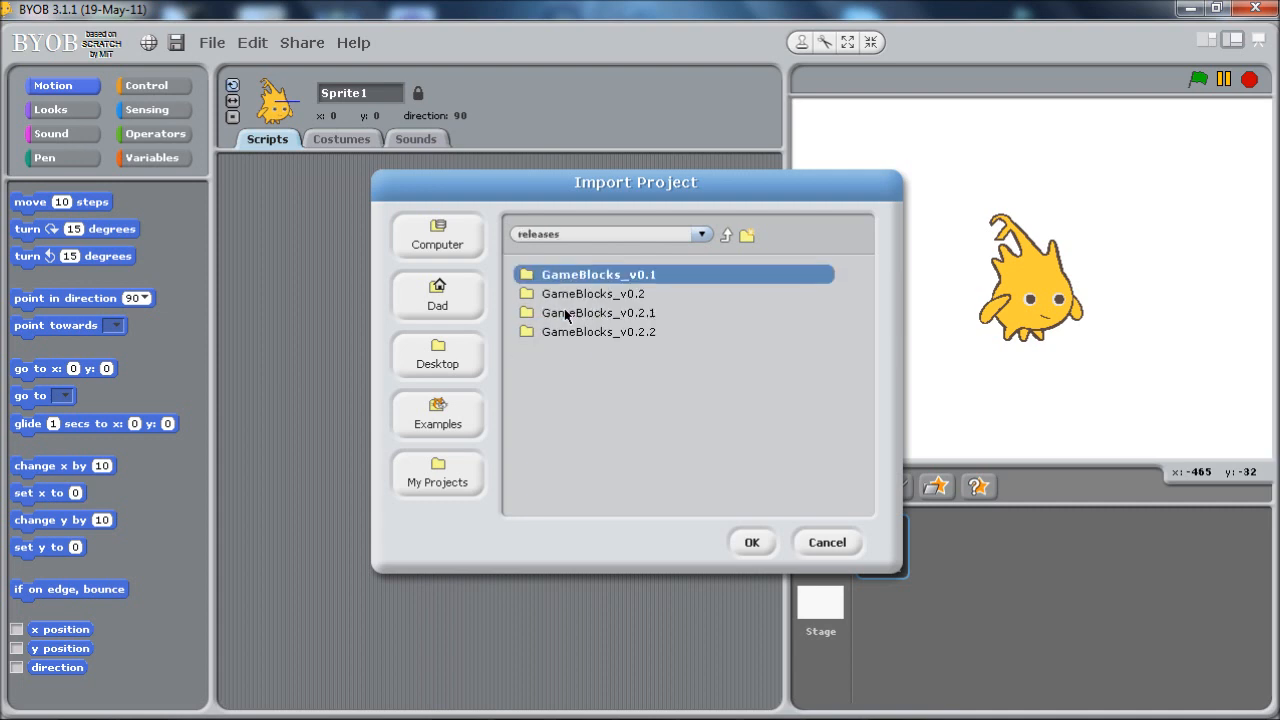
pyautogui.click(609, 332)
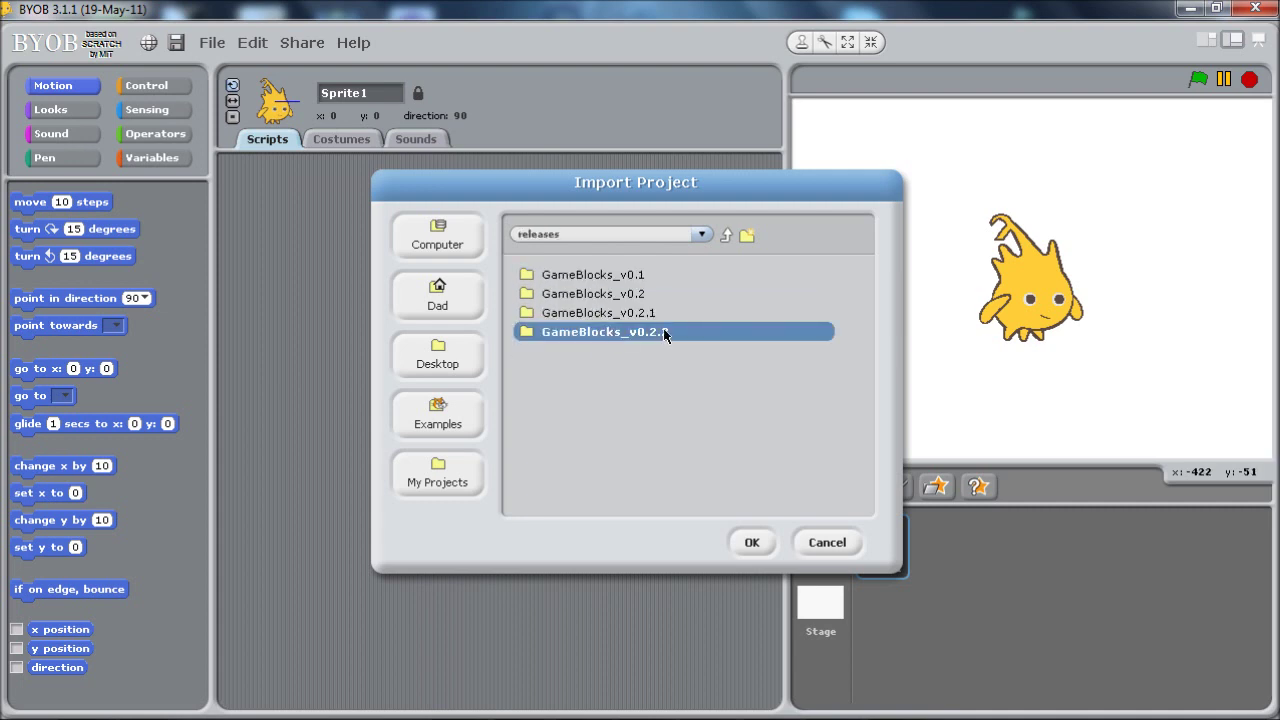
pyautogui.doubleClick(599, 336)
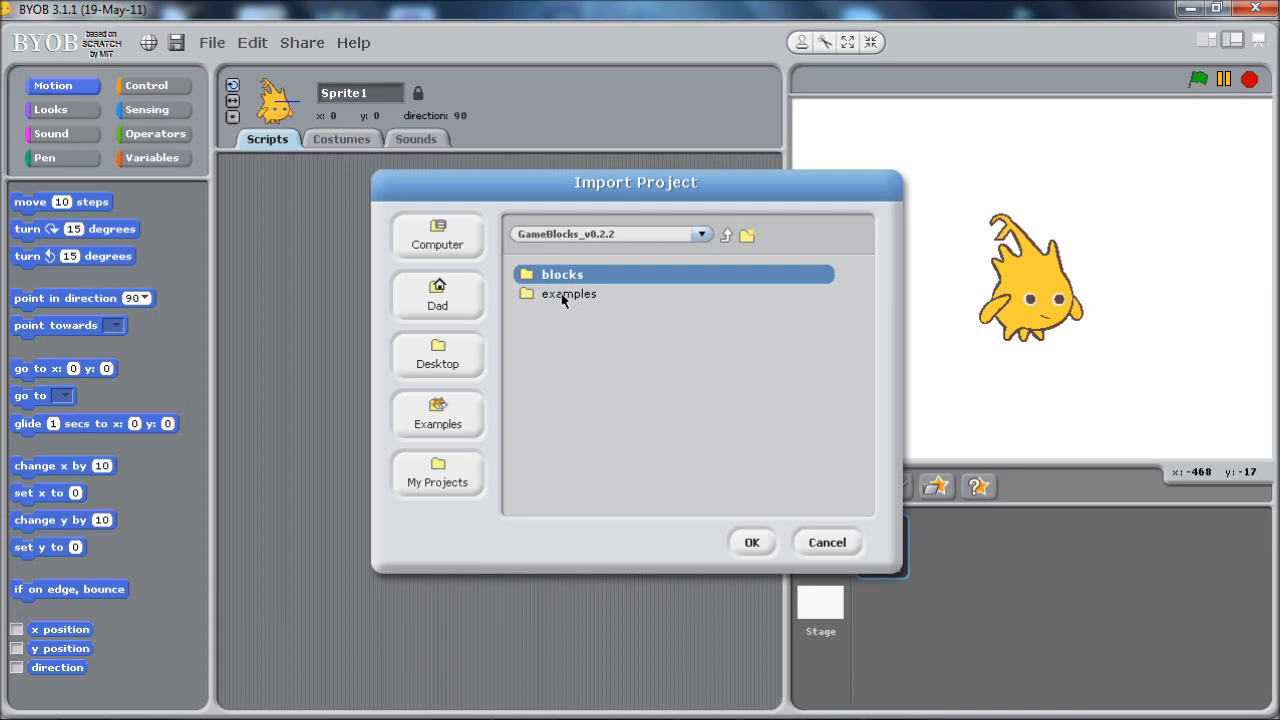
# Enter the examples folder, highlight the MultiSprite project and show the parent-folder list.
pyautogui.doubleClick(563, 298)
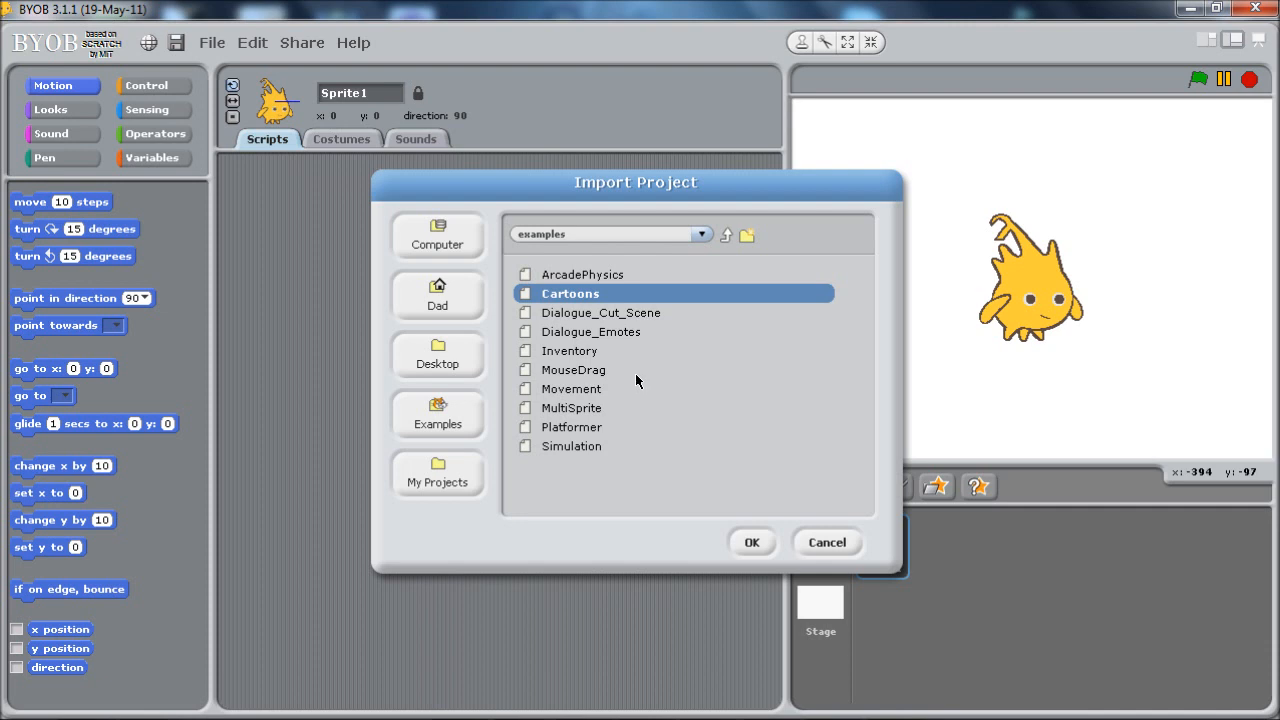
pyautogui.click(586, 407)
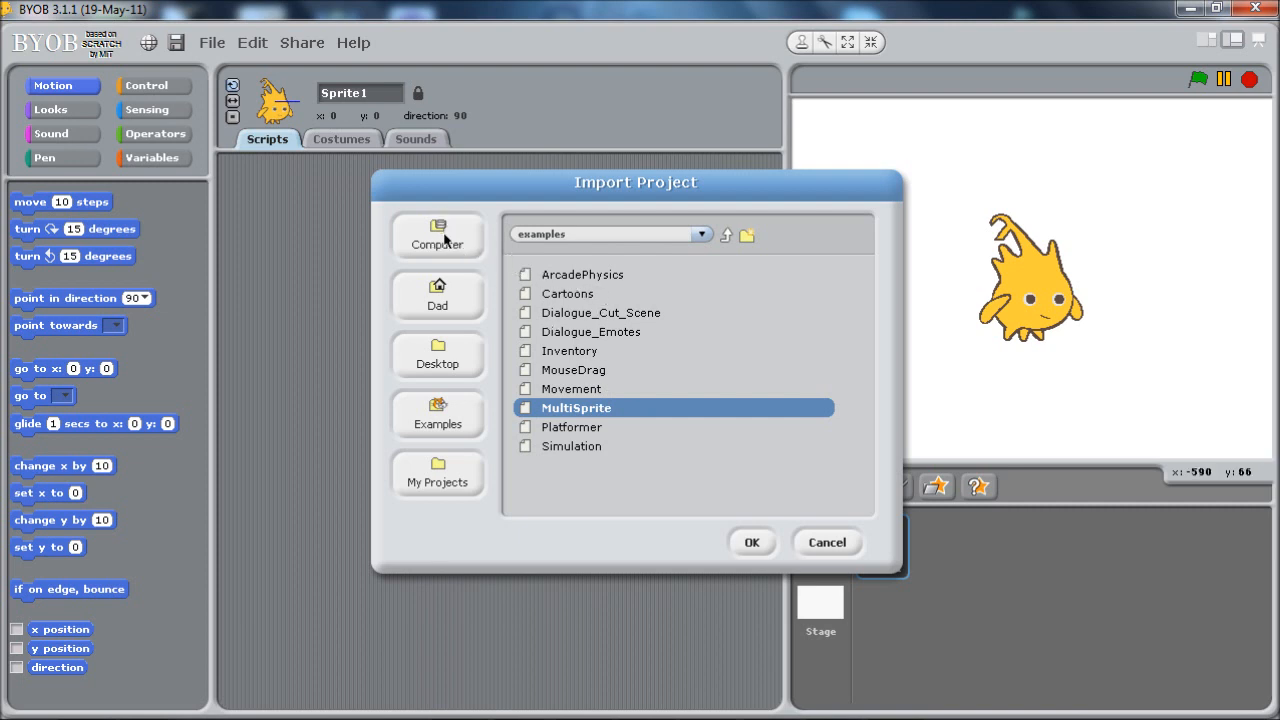
pyautogui.click(615, 232)
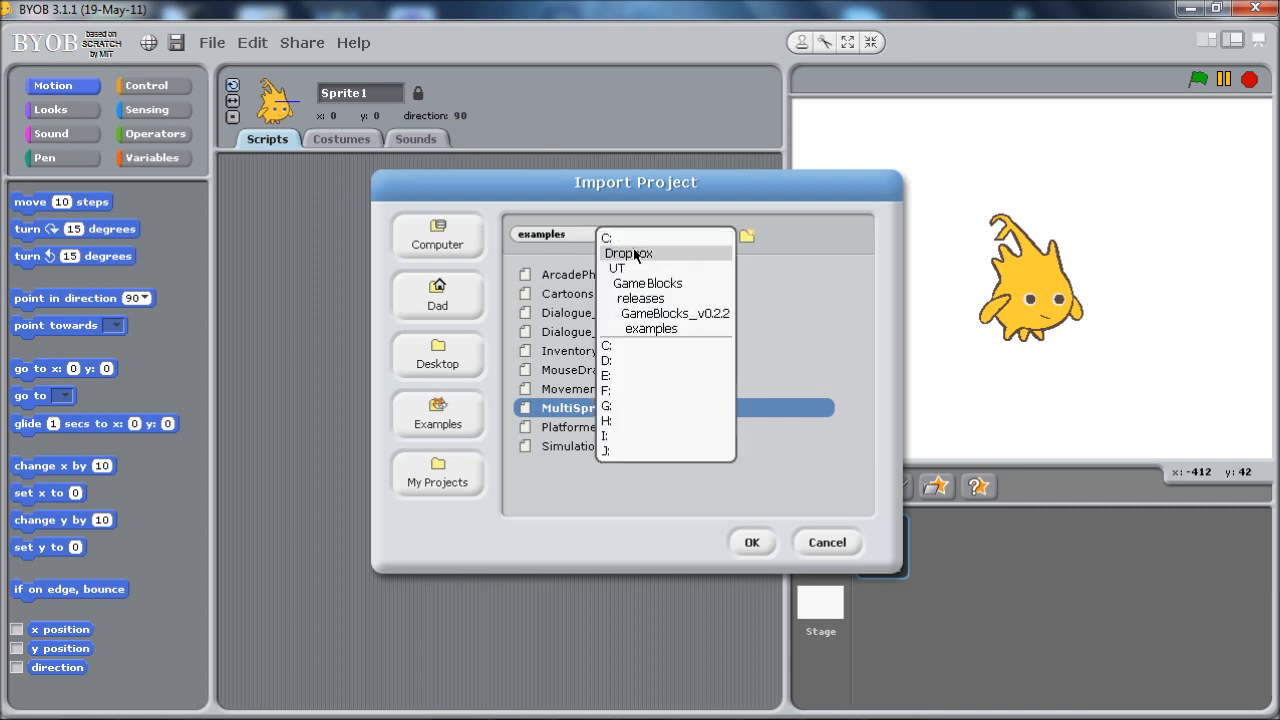
# Go back up to GameBlocks_v0.2.2, enter the blocks folder and highlight Core_Blocks.
pyautogui.click(653, 314)
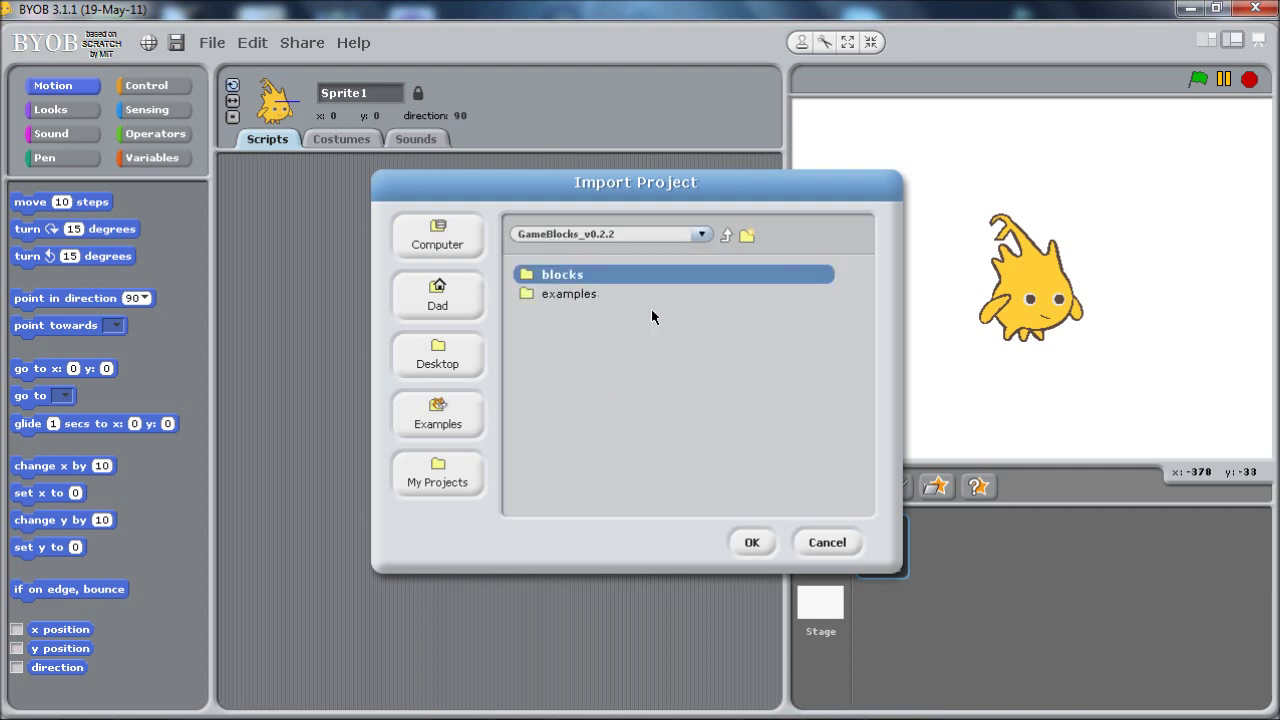
pyautogui.click(556, 276)
pyautogui.click(556, 276)
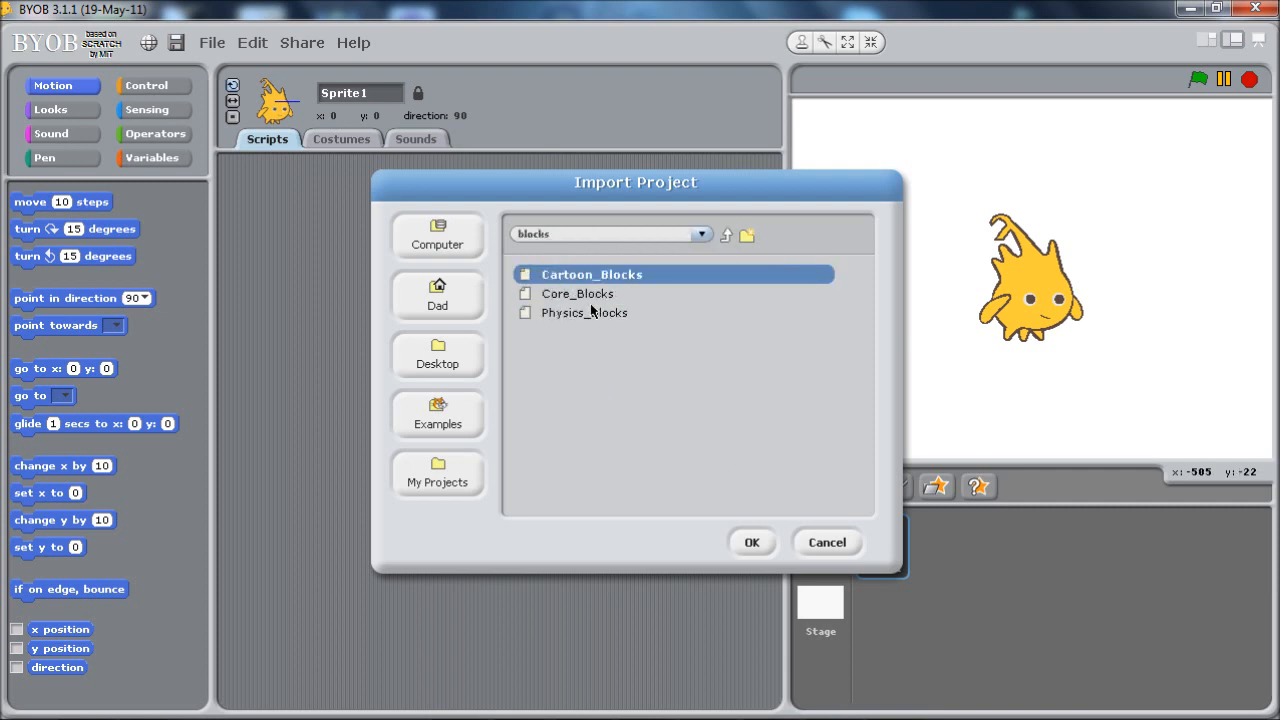
pyautogui.click(570, 296)
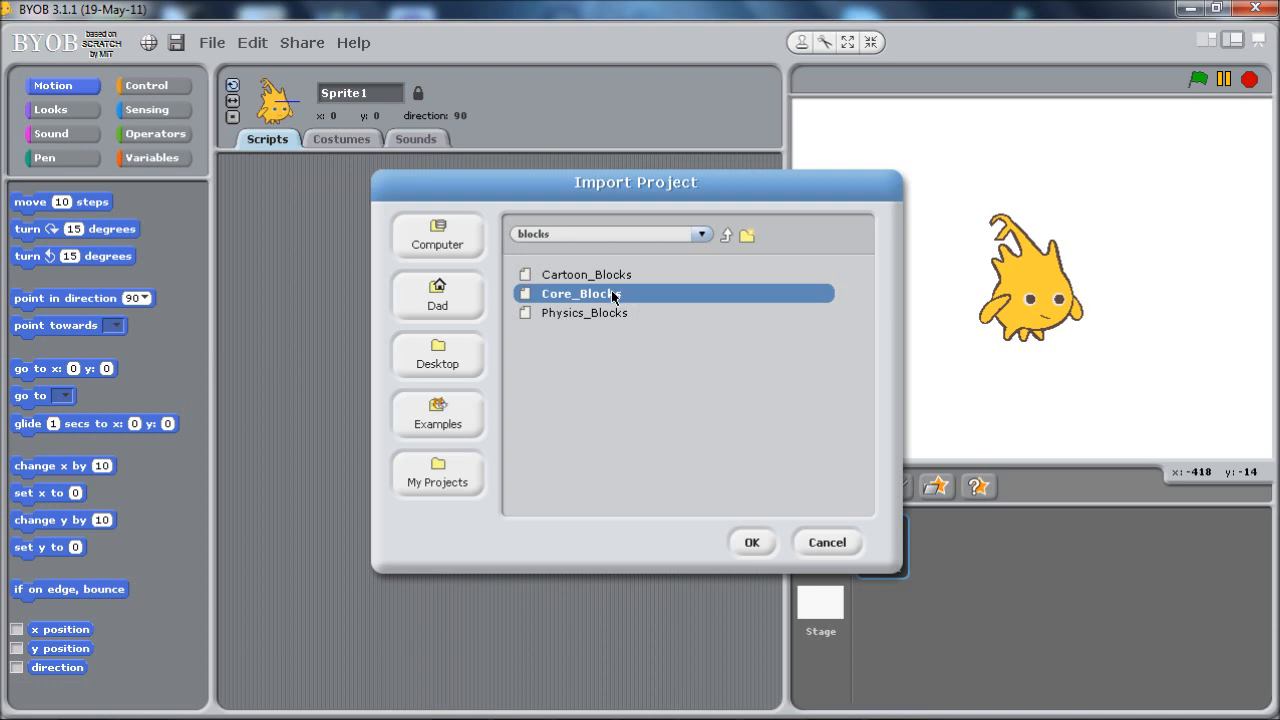
# Compare the Cartoon_Blocks, Physics_Blocks and Core_Blocks libraries, then import Core_Blocks with its ToolSprite.
pyautogui.click(597, 277)
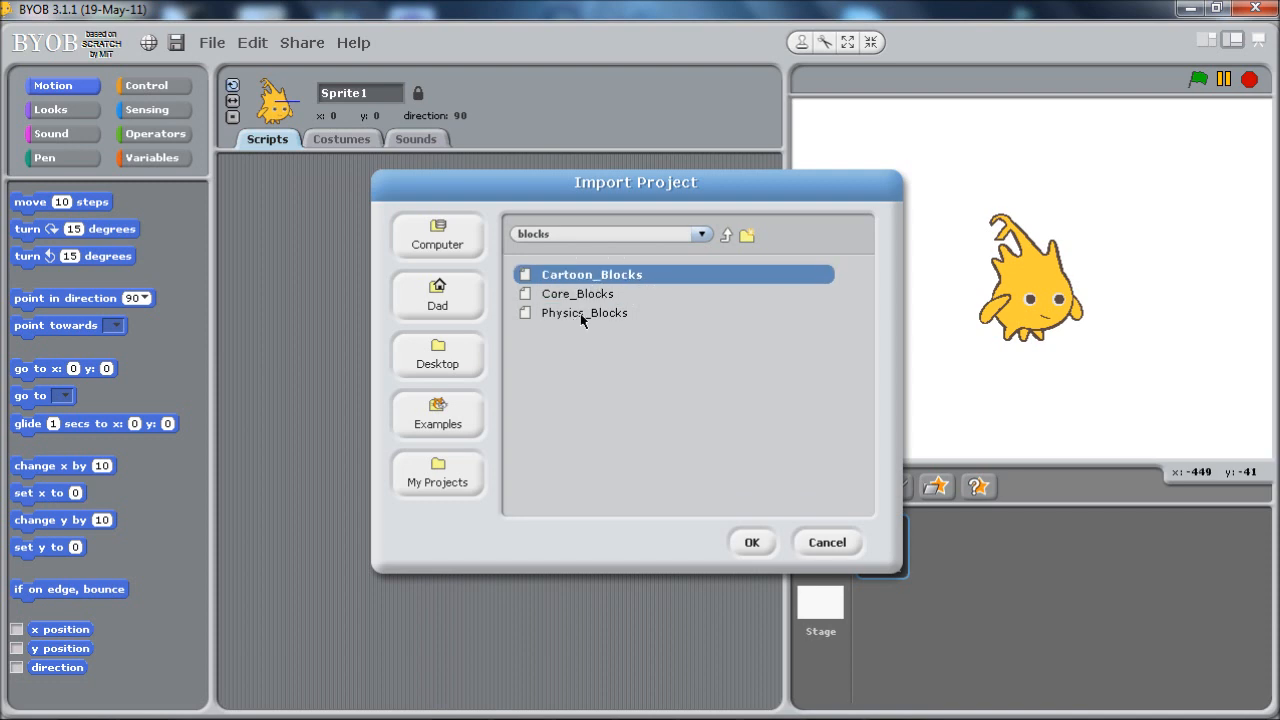
pyautogui.click(584, 314)
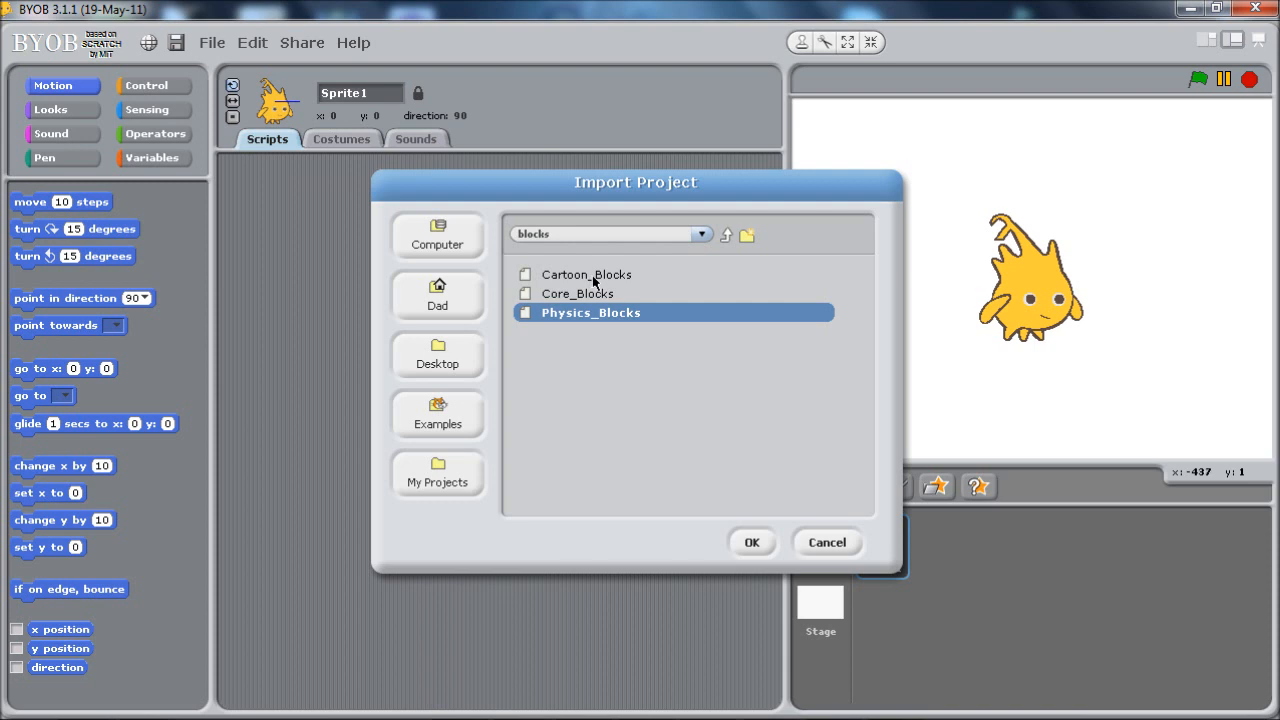
pyautogui.click(563, 298)
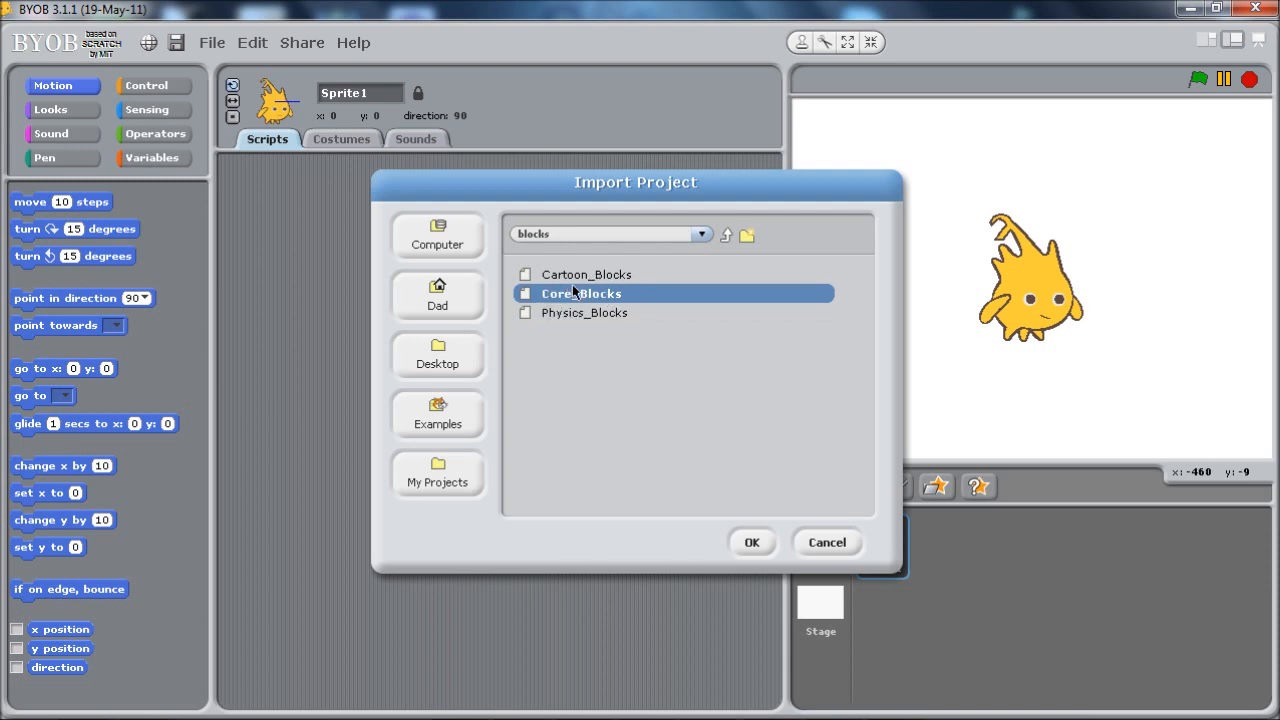
pyautogui.click(572, 318)
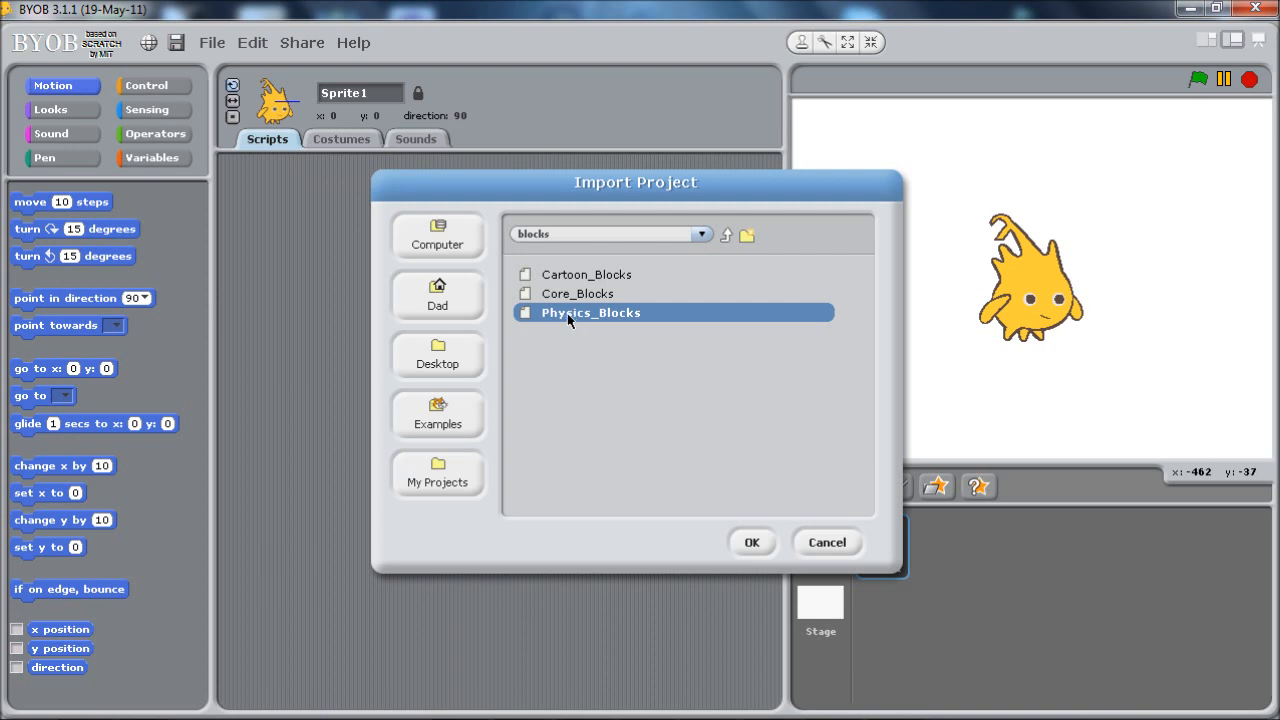
pyautogui.click(617, 277)
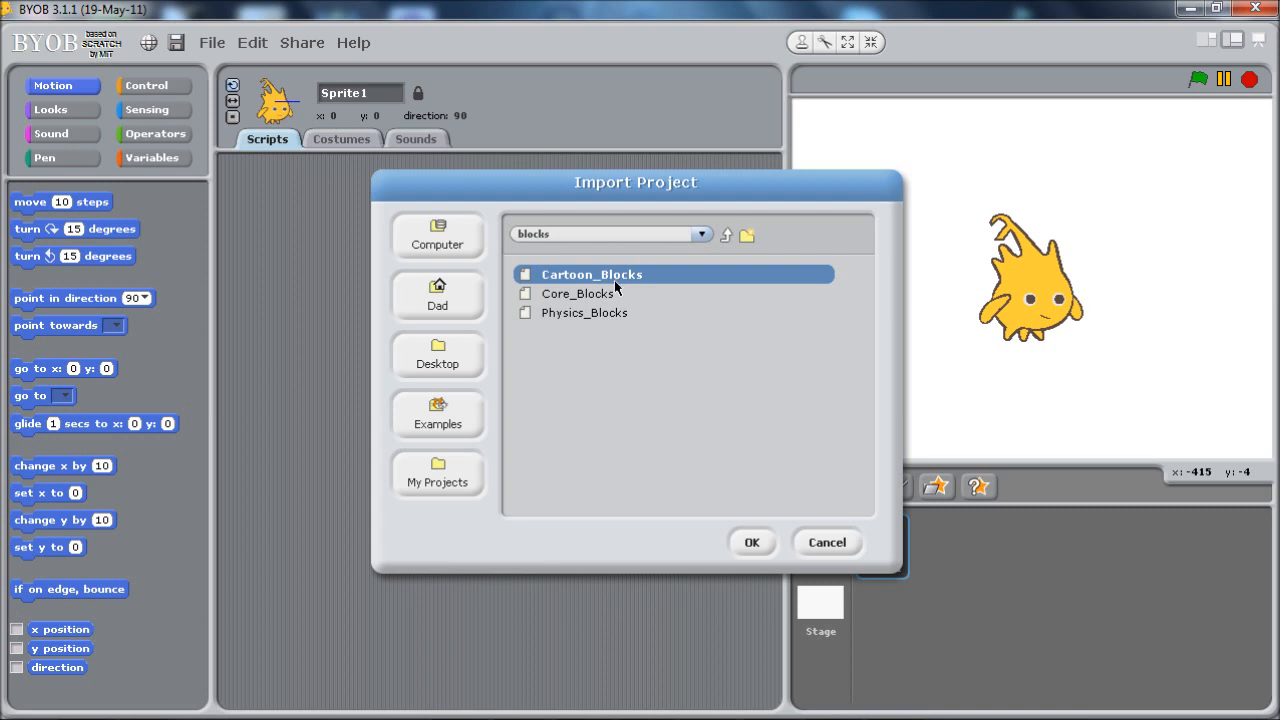
pyautogui.click(602, 295)
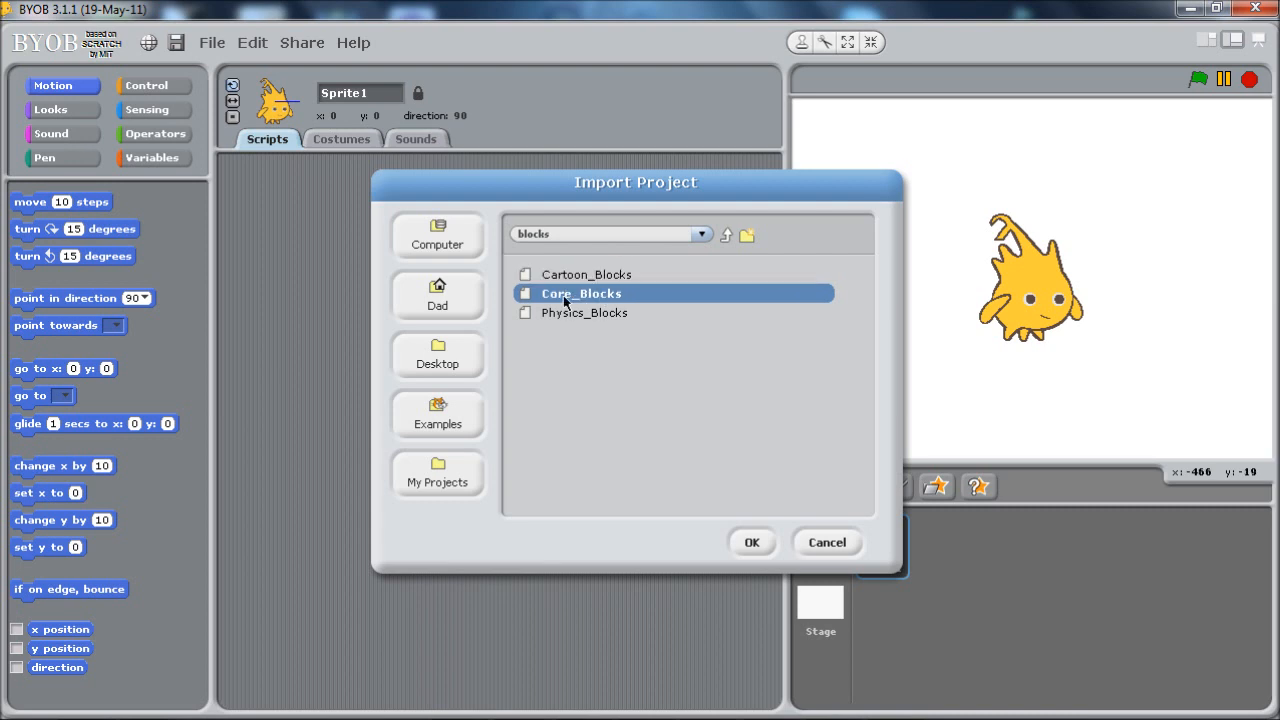
pyautogui.doubleClick(563, 297)
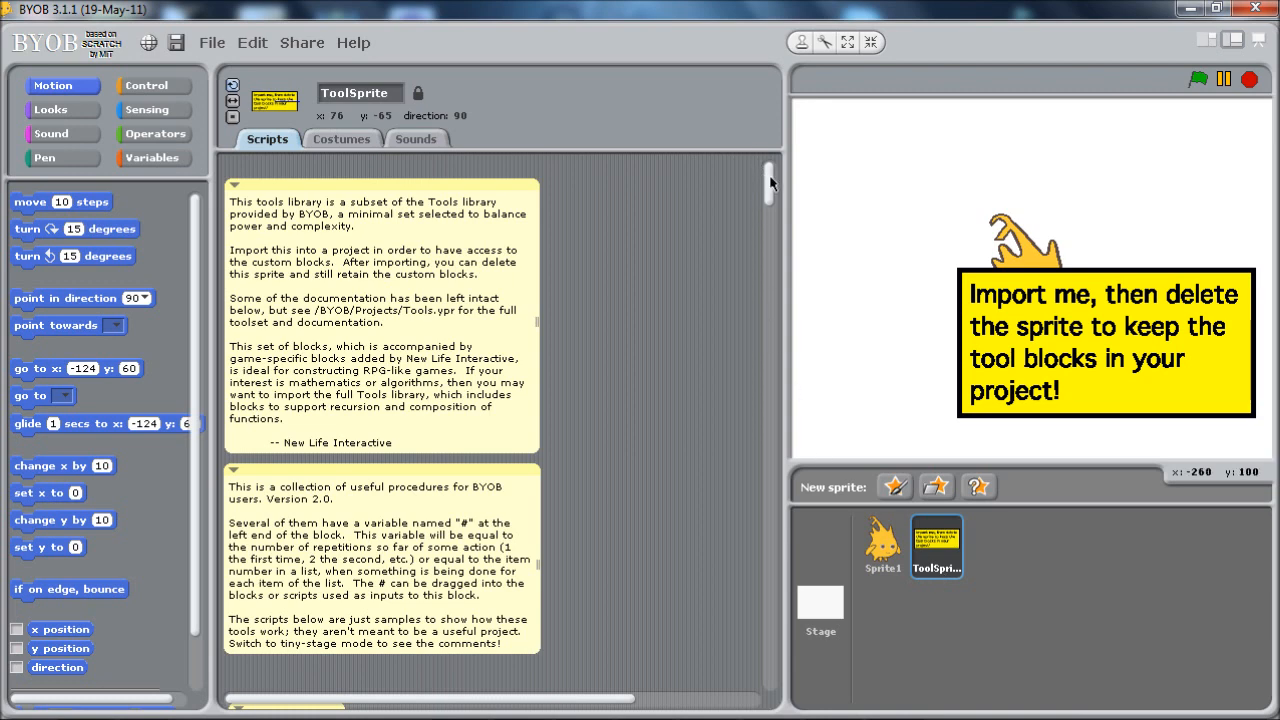
pyautogui.moveTo(771, 181); pyautogui.dragTo(775, 225)
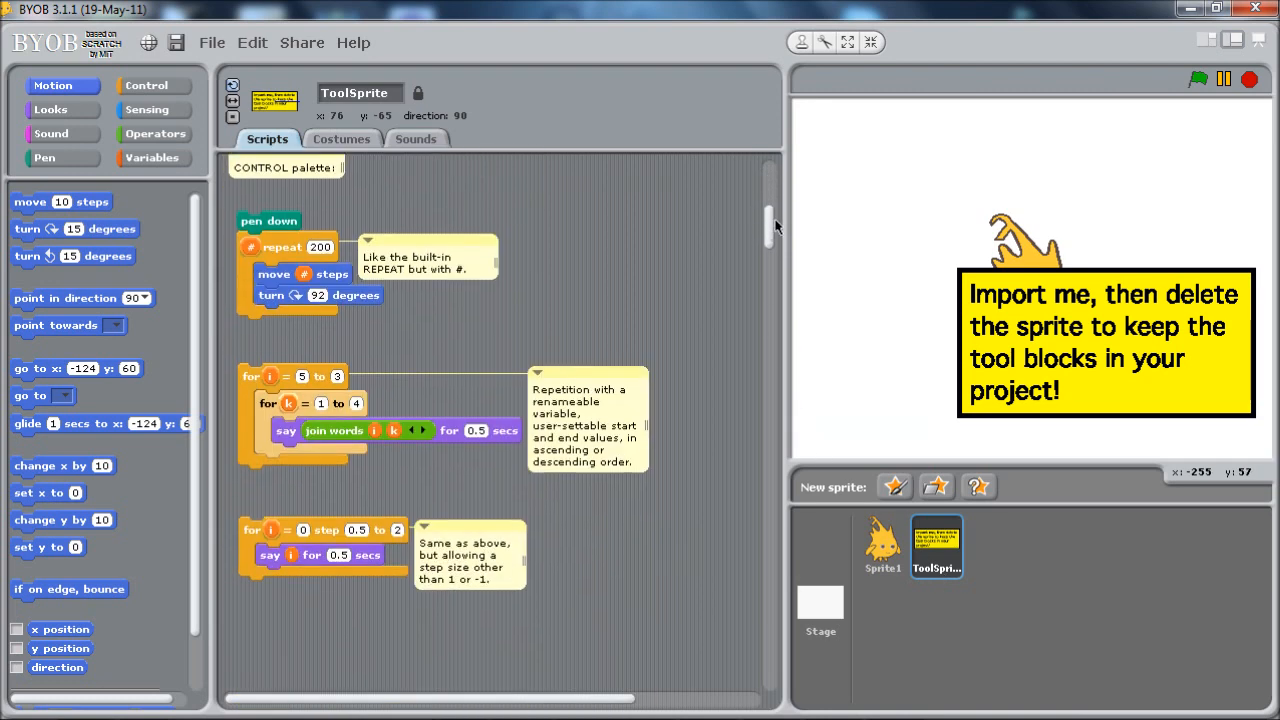
pyautogui.moveTo(775, 225); pyautogui.dragTo(775, 228)
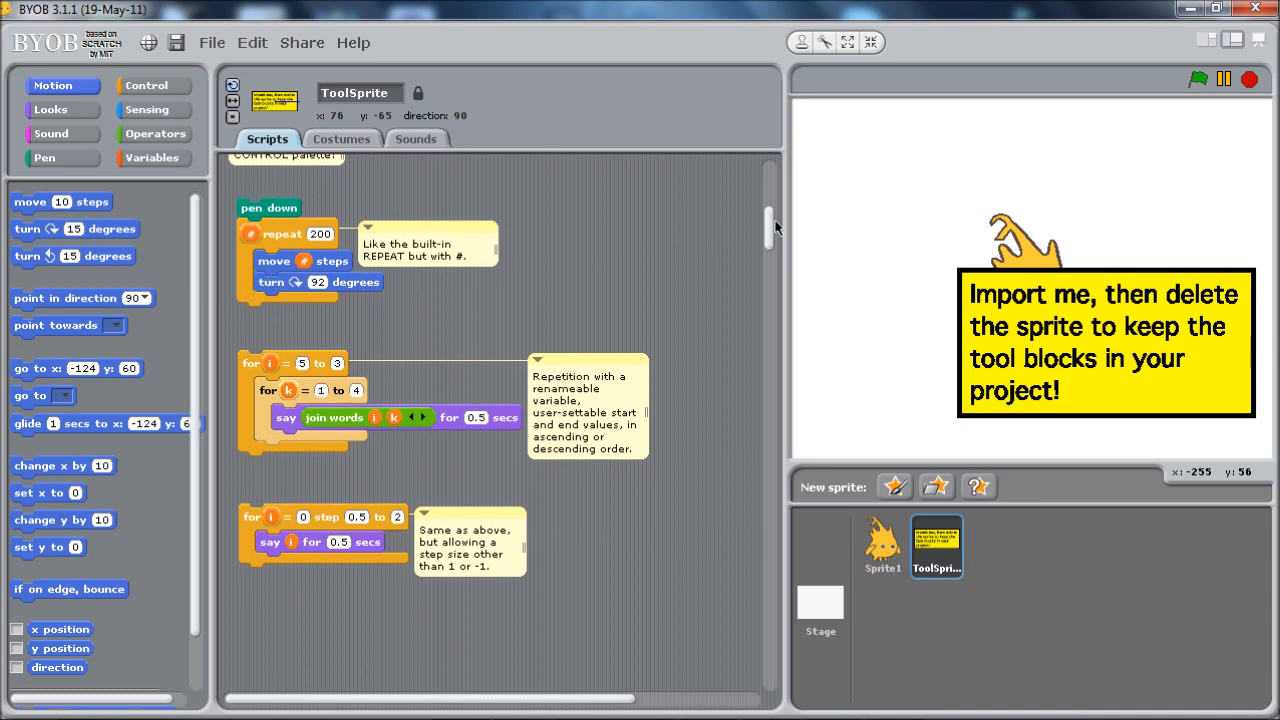
pyautogui.moveTo(775, 228); pyautogui.dragTo(771, 245)
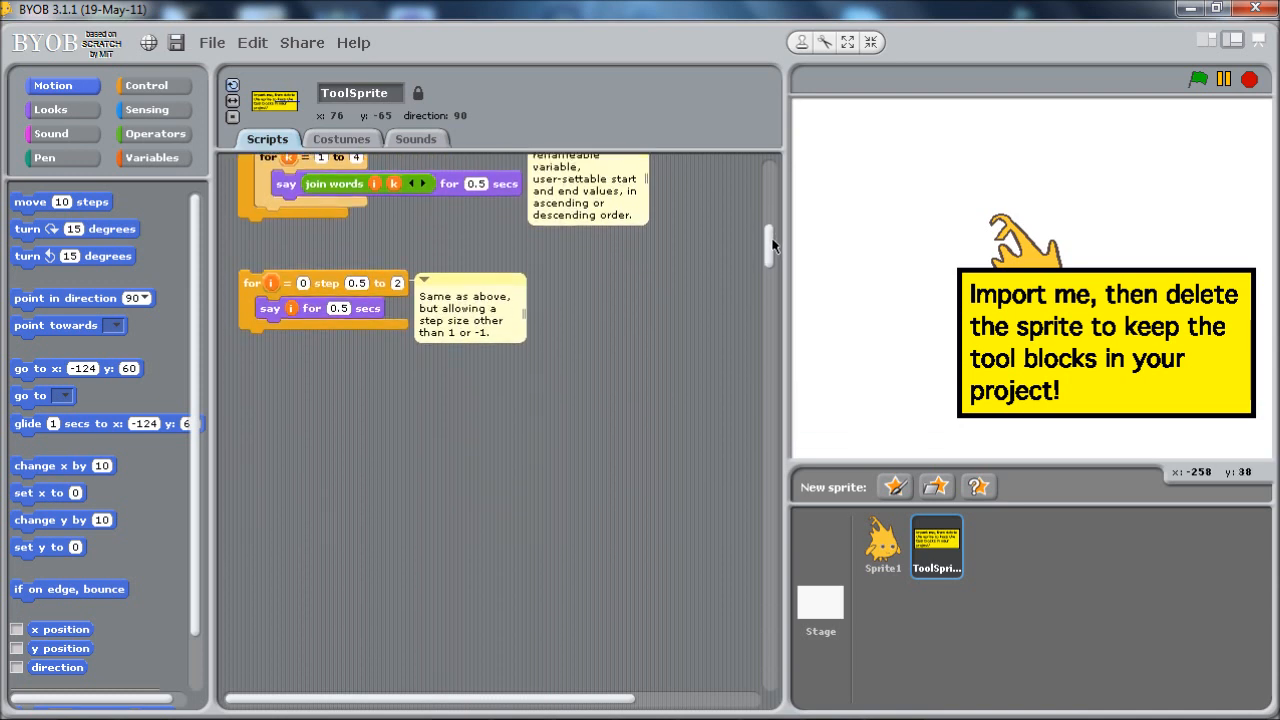
pyautogui.moveTo(771, 245); pyautogui.dragTo(766, 333)
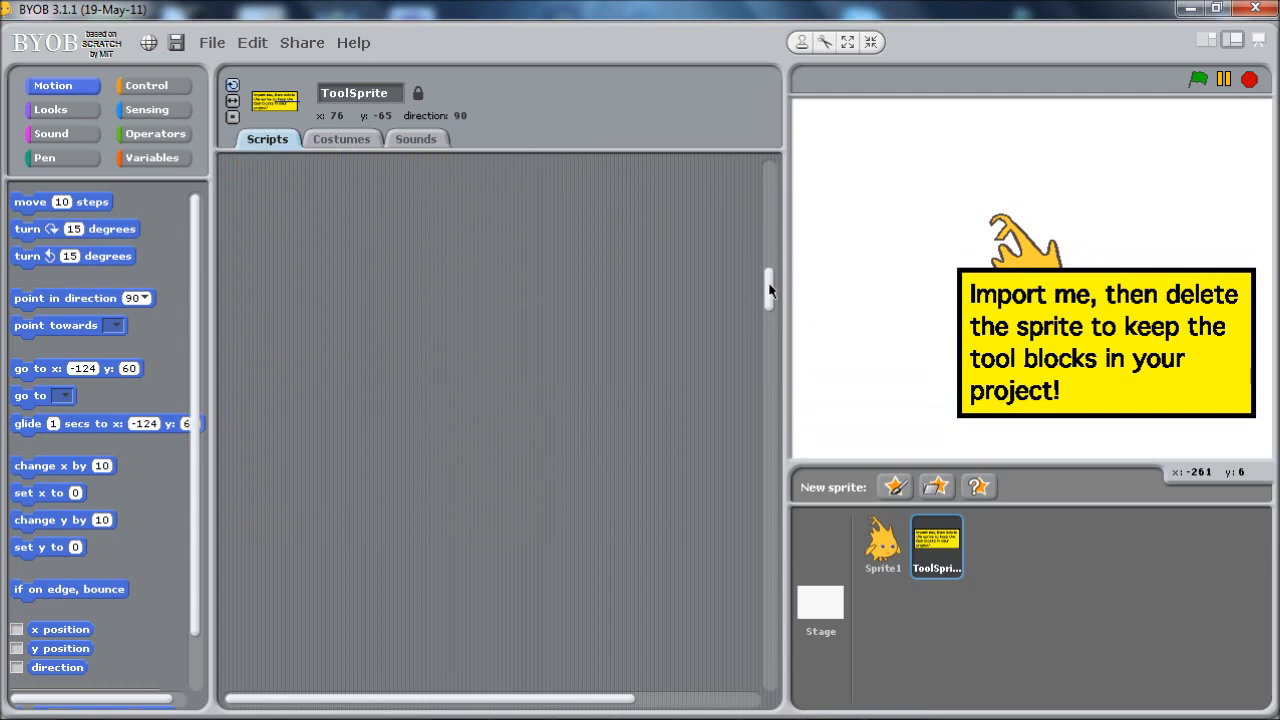
pyautogui.moveTo(766, 333)
pyautogui.mouseDown()
pyautogui.moveTo(768, 497)
pyautogui.moveTo(770, 170)
pyautogui.mouseUp()
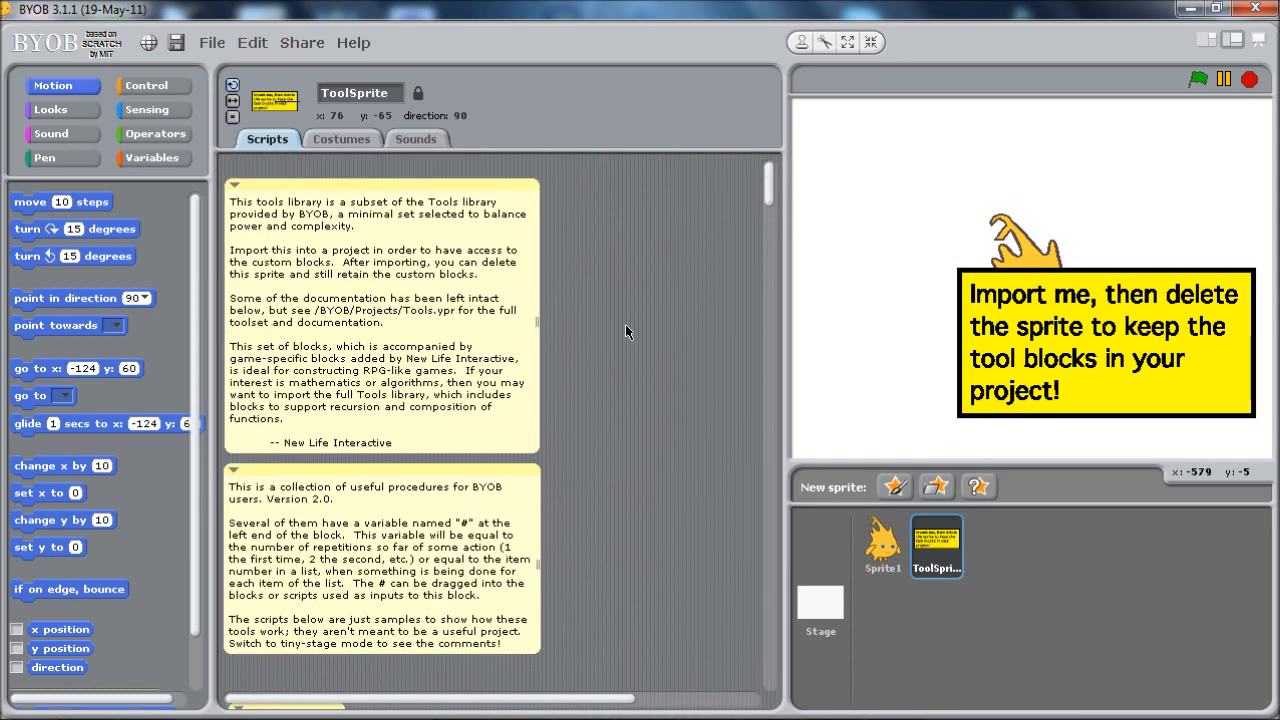
# Delete ToolSprite via its right-click menu, leaving Sprite1, and browse the Looks block palette.
pyautogui.rightClick(937, 547)
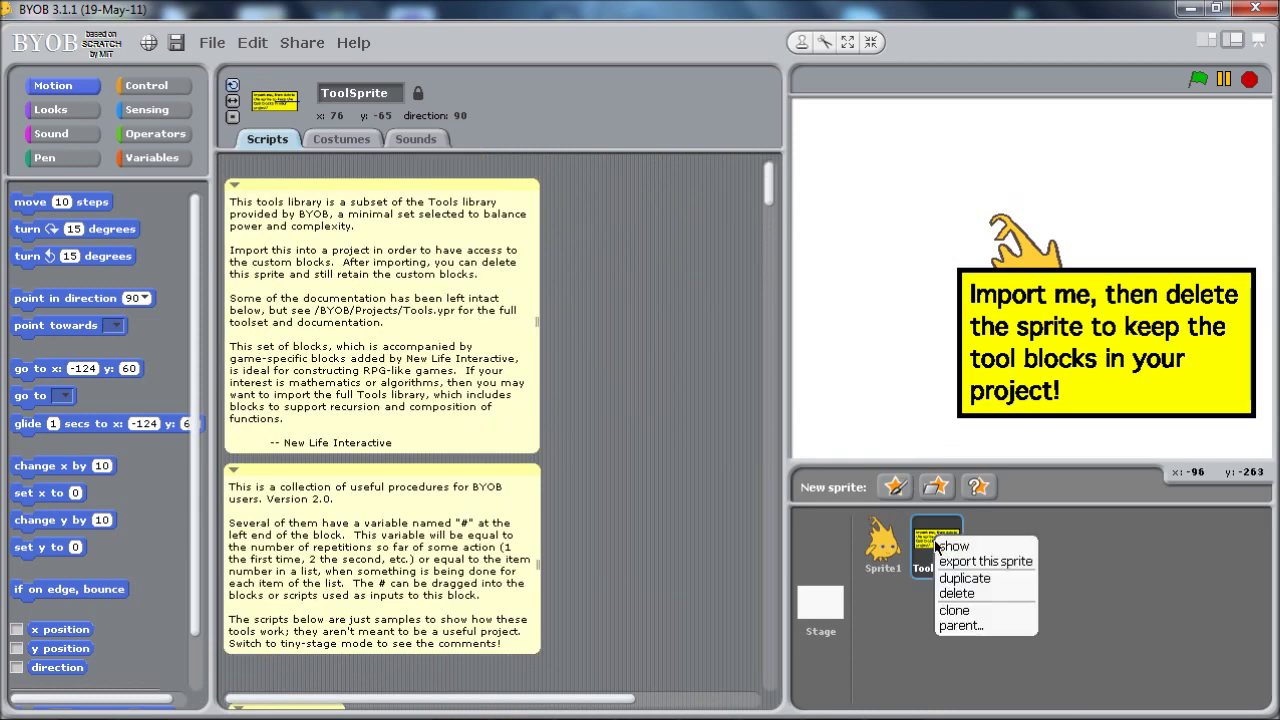
pyautogui.click(958, 594)
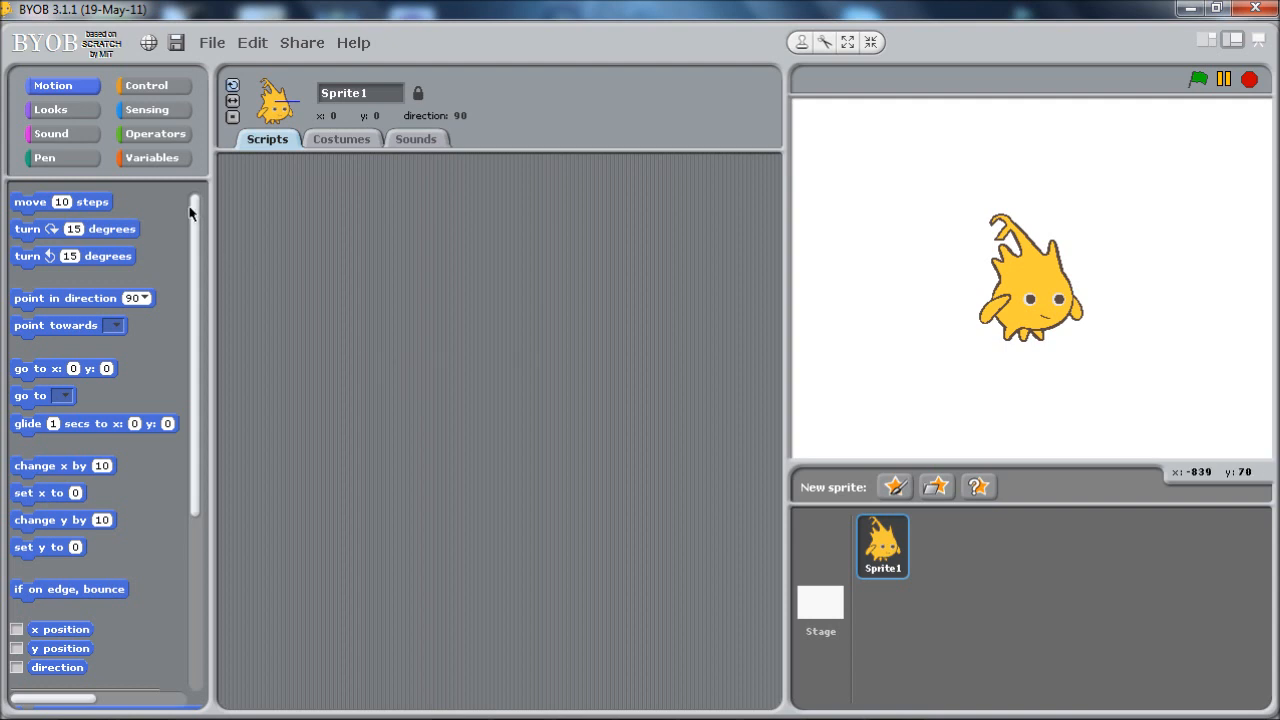
pyautogui.moveTo(195, 218); pyautogui.dragTo(197, 456)
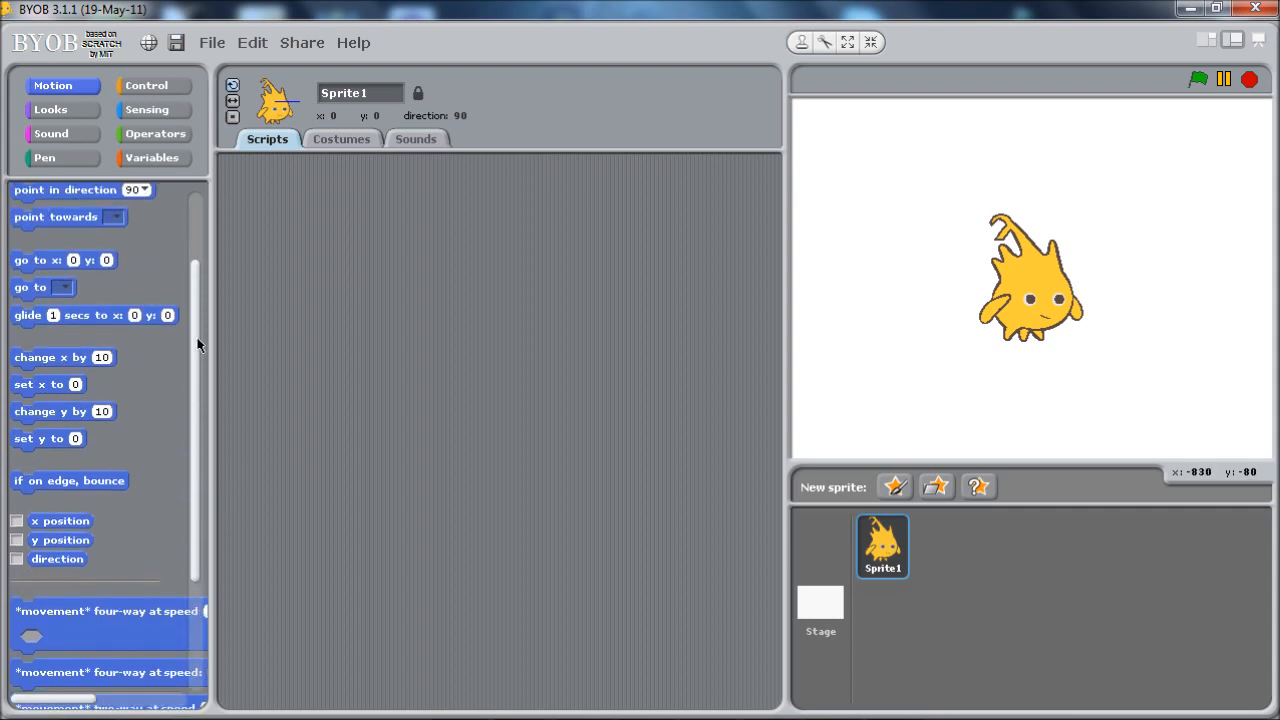
pyautogui.scroll(5, 199, 343)
pyautogui.click(50, 109)
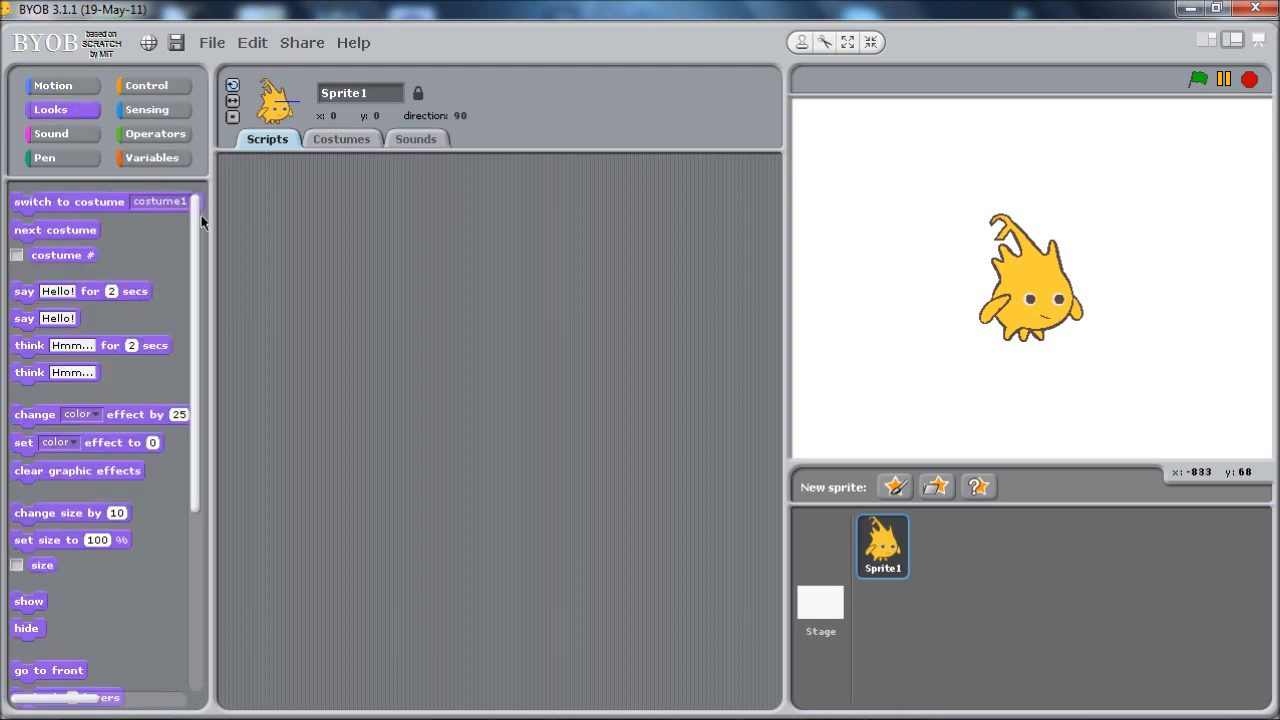
pyautogui.scroll(-8, 150, 400)
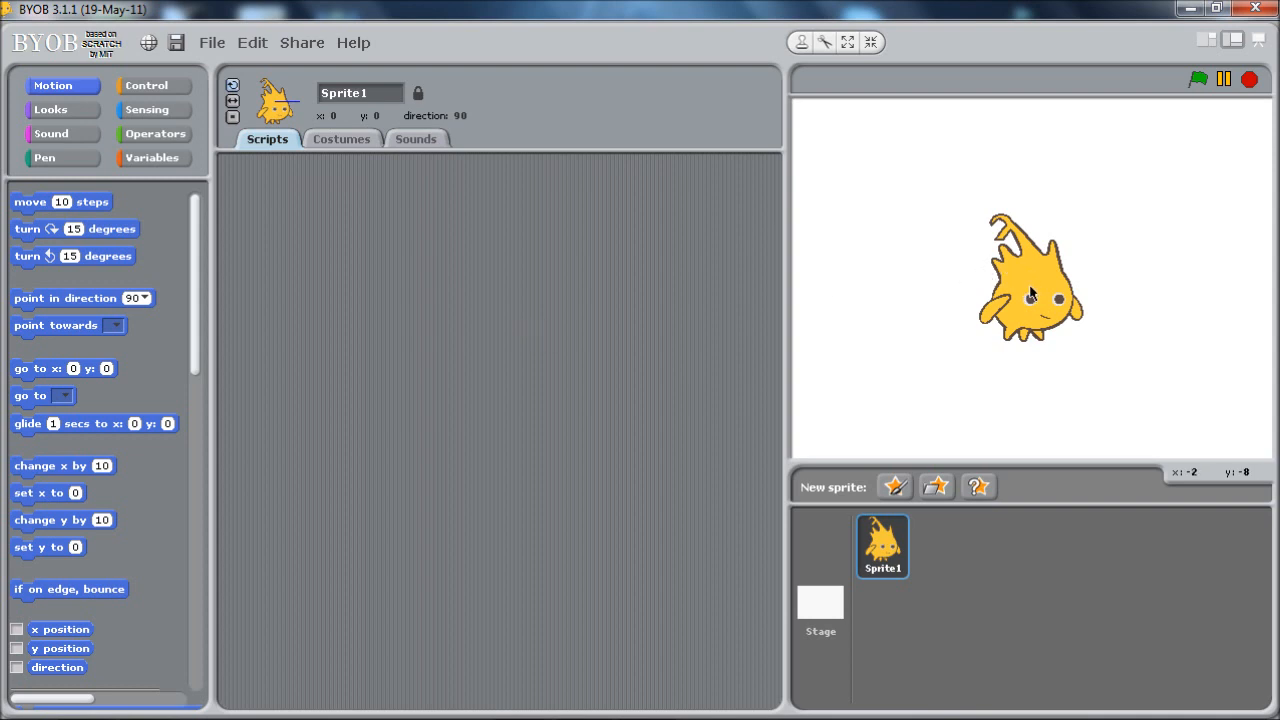
# Drag Sprite1 to the left of the stage and start its script with a 'when green flag clicked' hat block.
pyautogui.moveTo(1028, 292); pyautogui.dragTo(872, 298)
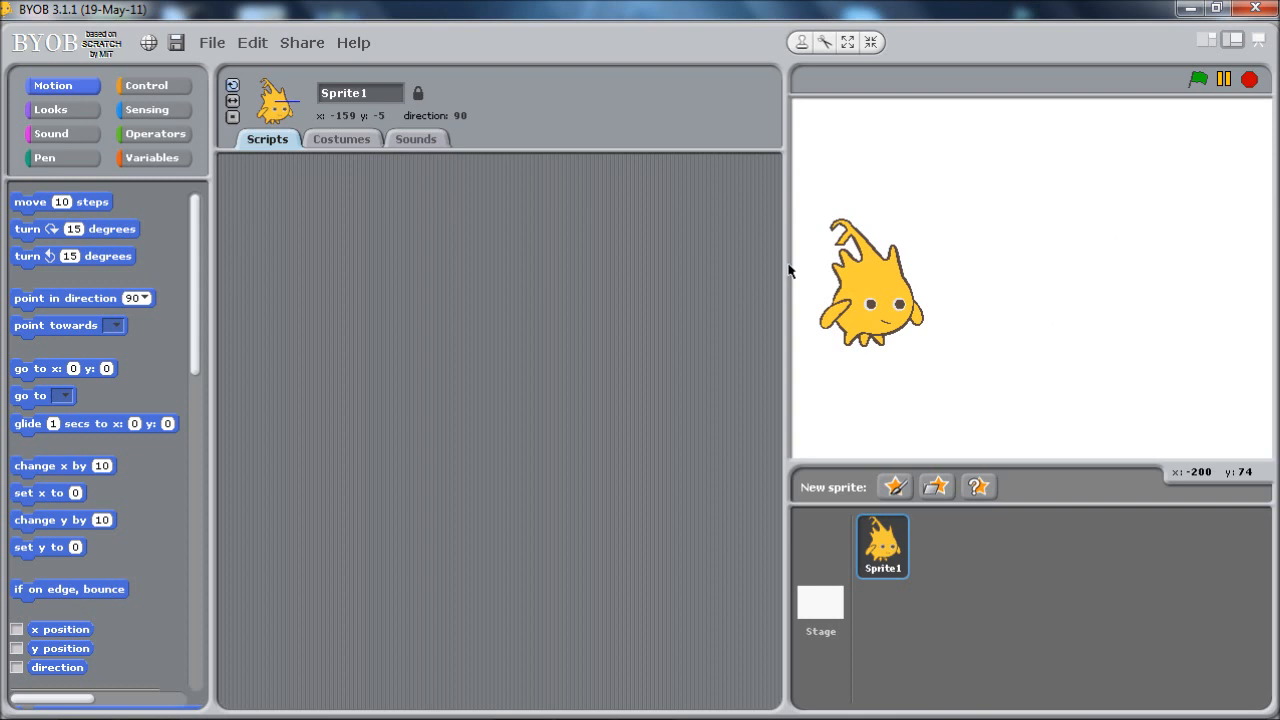
pyautogui.moveTo(868, 296); pyautogui.dragTo(868, 314)
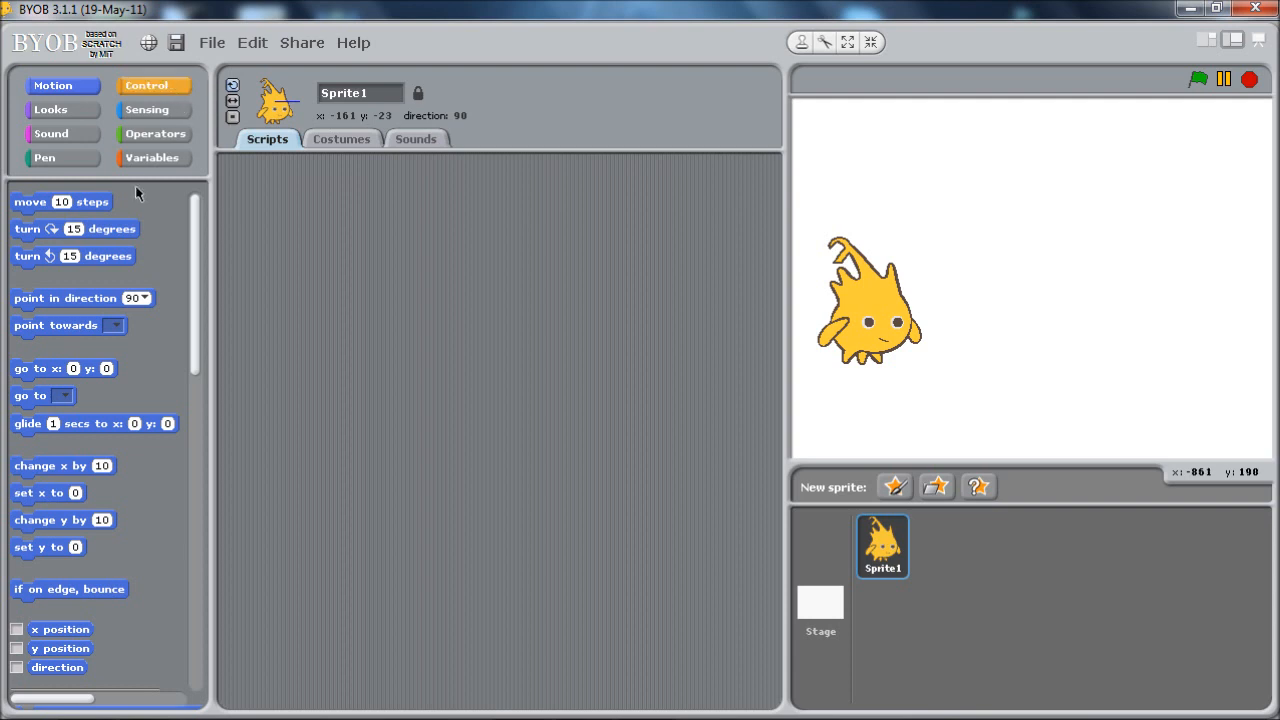
pyautogui.moveTo(93, 210); pyautogui.dragTo(293, 214)
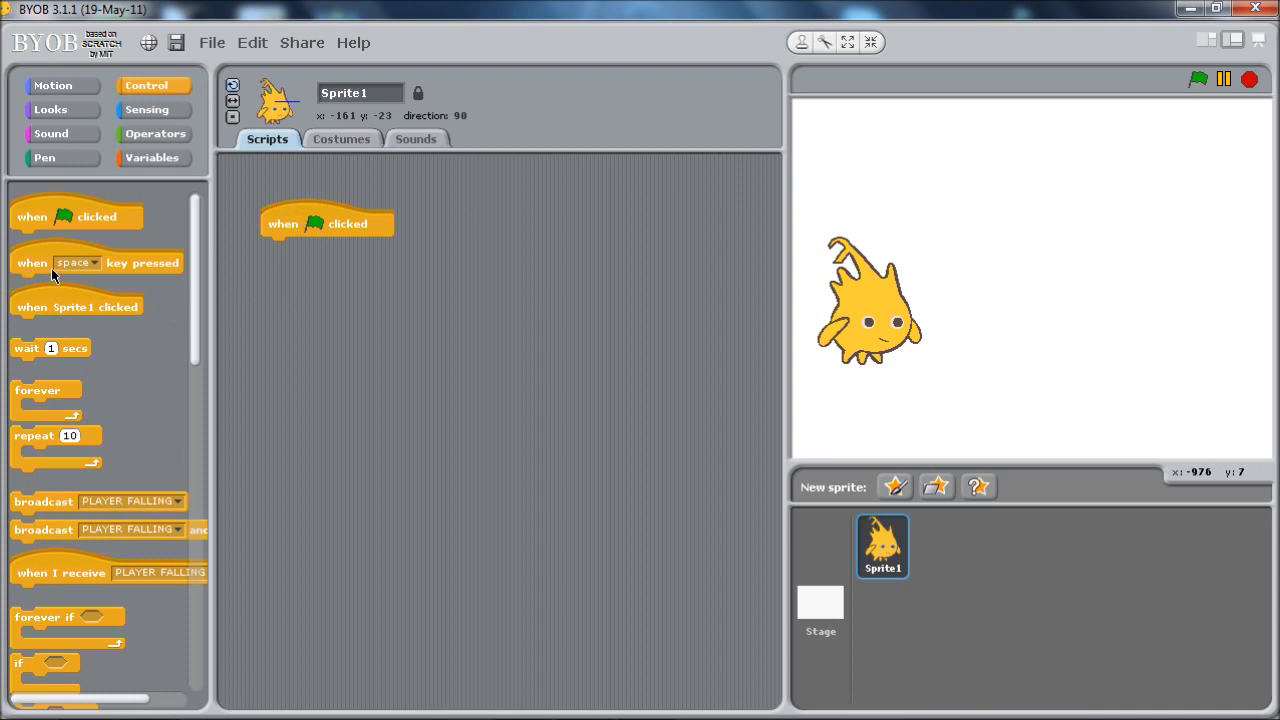
pyautogui.moveTo(320, 223)
pyautogui.mouseDown()
pyautogui.moveTo(302, 251)
pyautogui.moveTo(327, 244)
pyautogui.mouseUp()
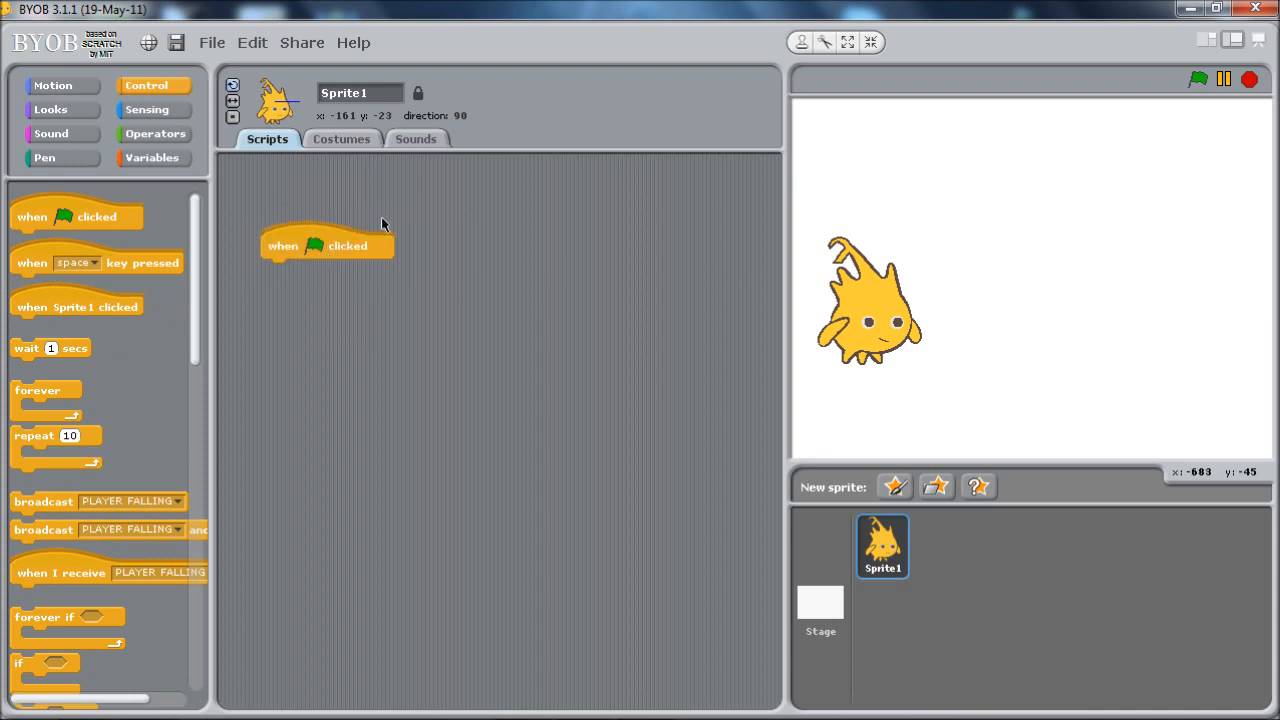
pyautogui.click(340, 139)
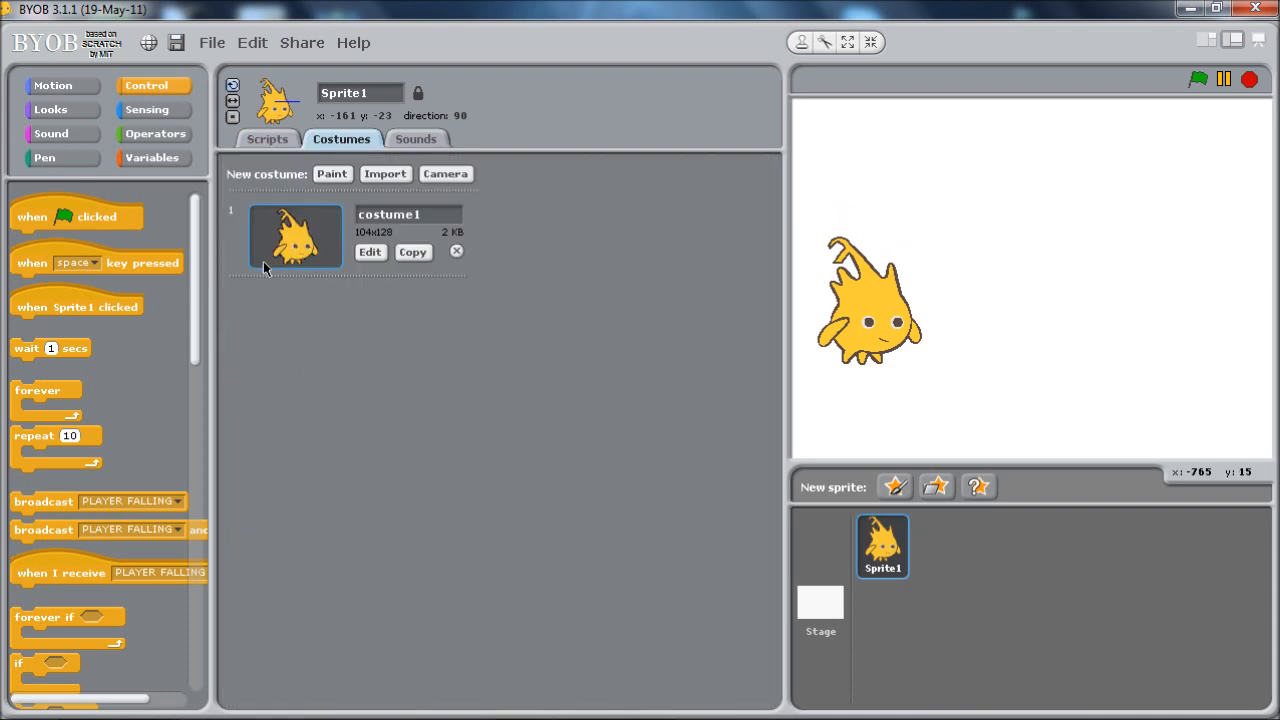
# Try rotating costume1 counter-clockwise in the paint editor, then cancel so it stays upright.
pyautogui.click(370, 252)
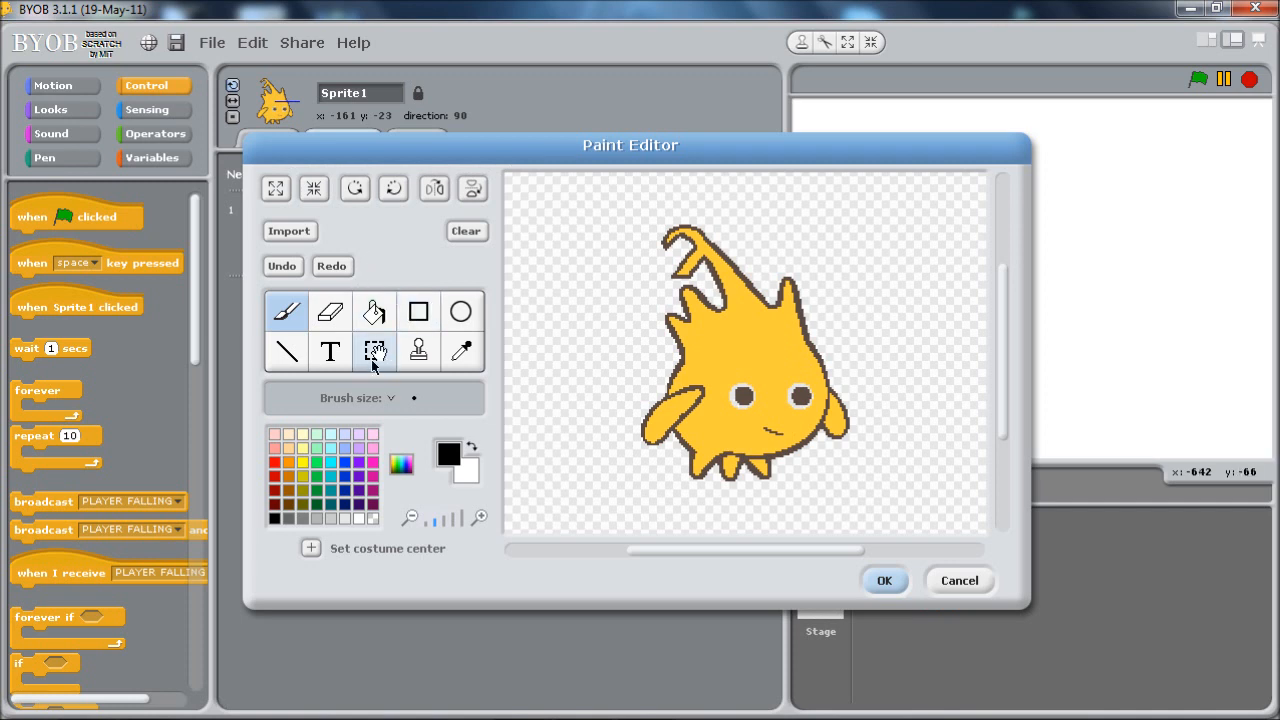
pyautogui.click(355, 189)
pyautogui.click(356, 191)
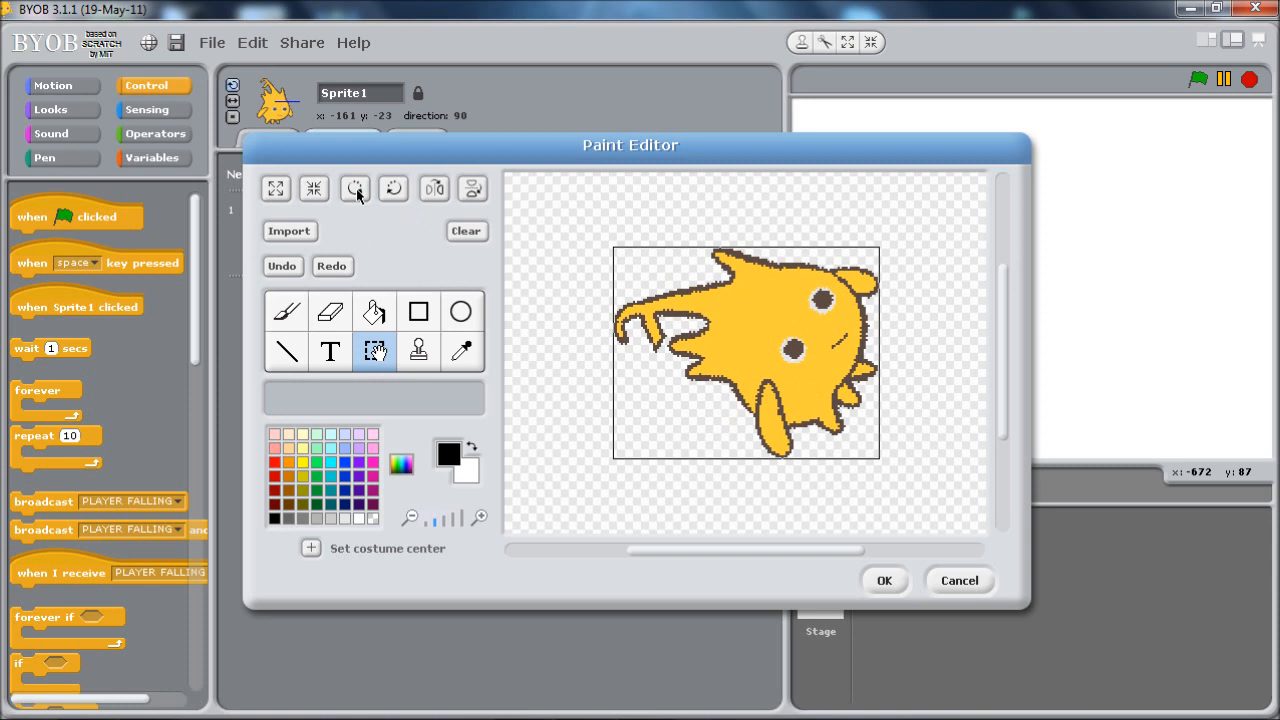
pyautogui.click(358, 192)
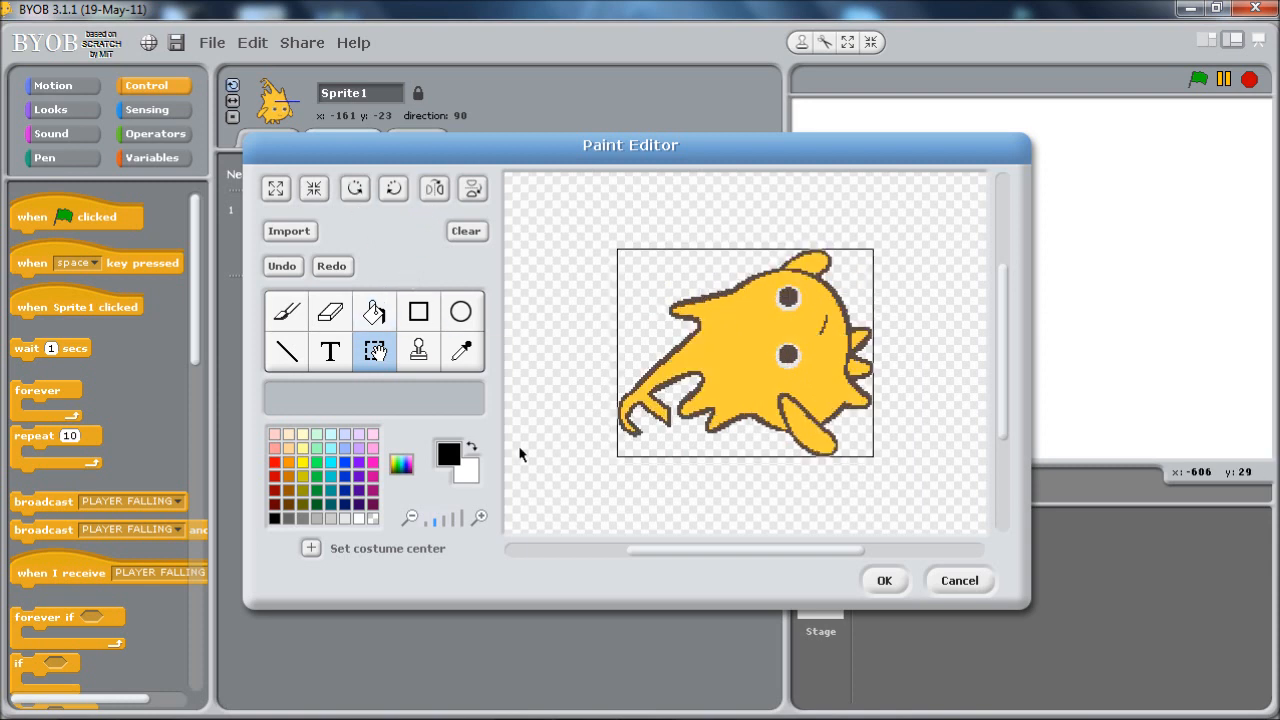
pyautogui.click(959, 580)
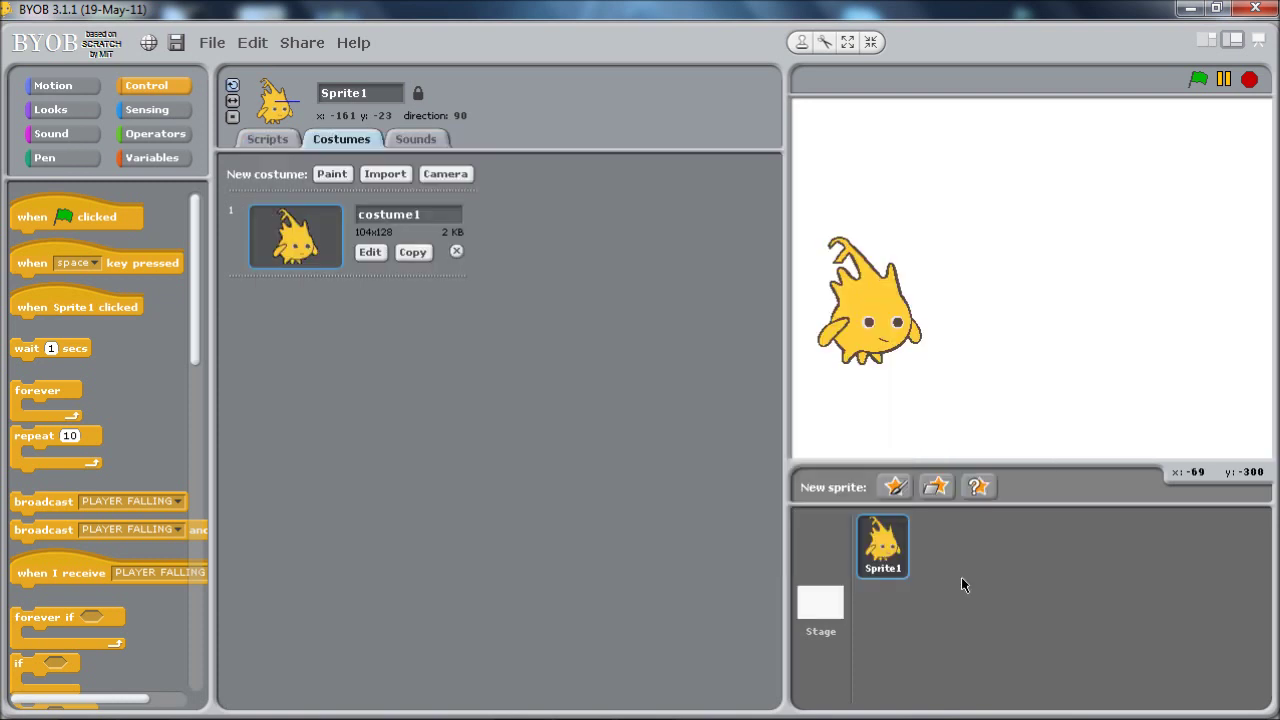
# Copy costume1 as costume2, rotate it twice so Sprite1 lies fallen over, and confirm the edit.
pyautogui.click(413, 252)
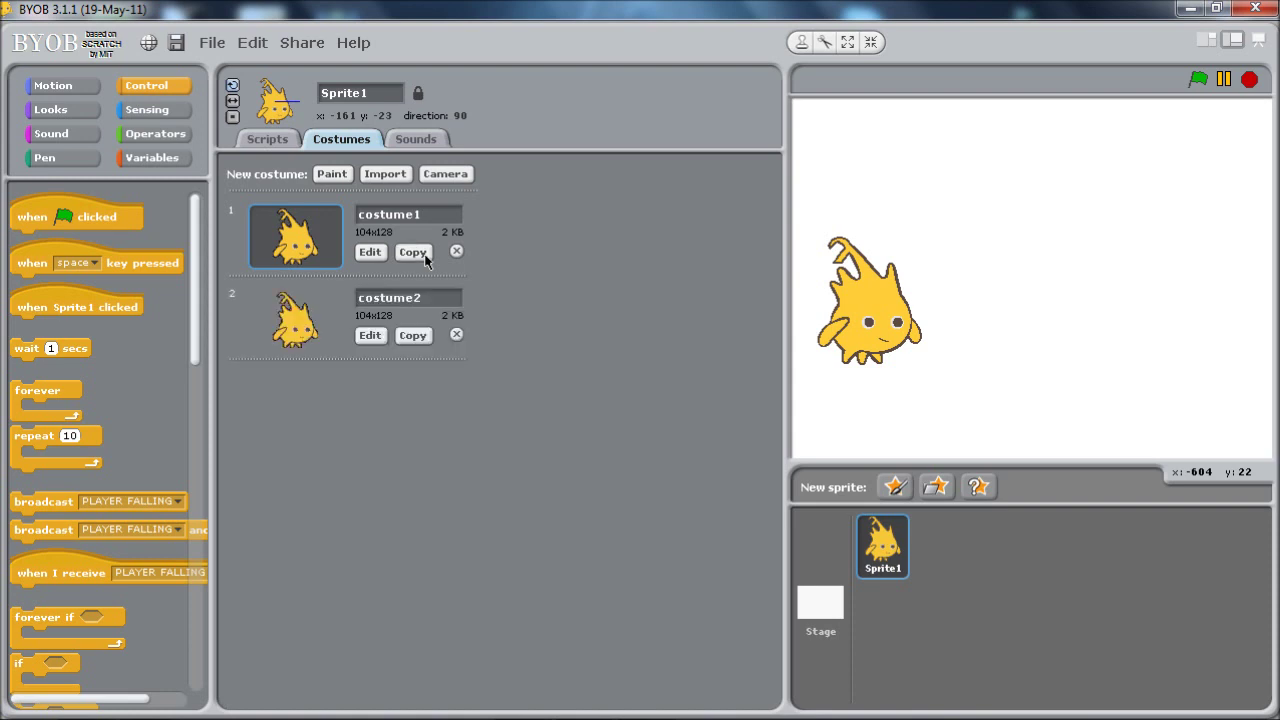
pyautogui.click(370, 337)
pyautogui.click(355, 189)
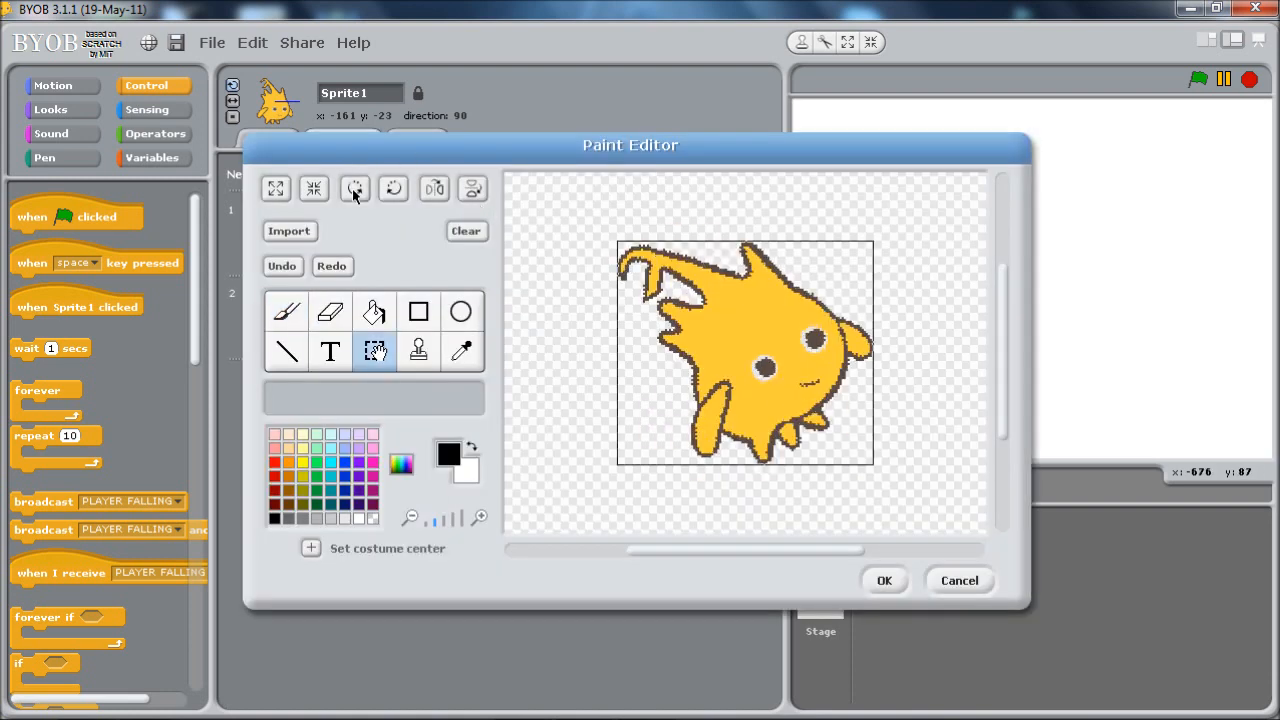
pyautogui.click(355, 189)
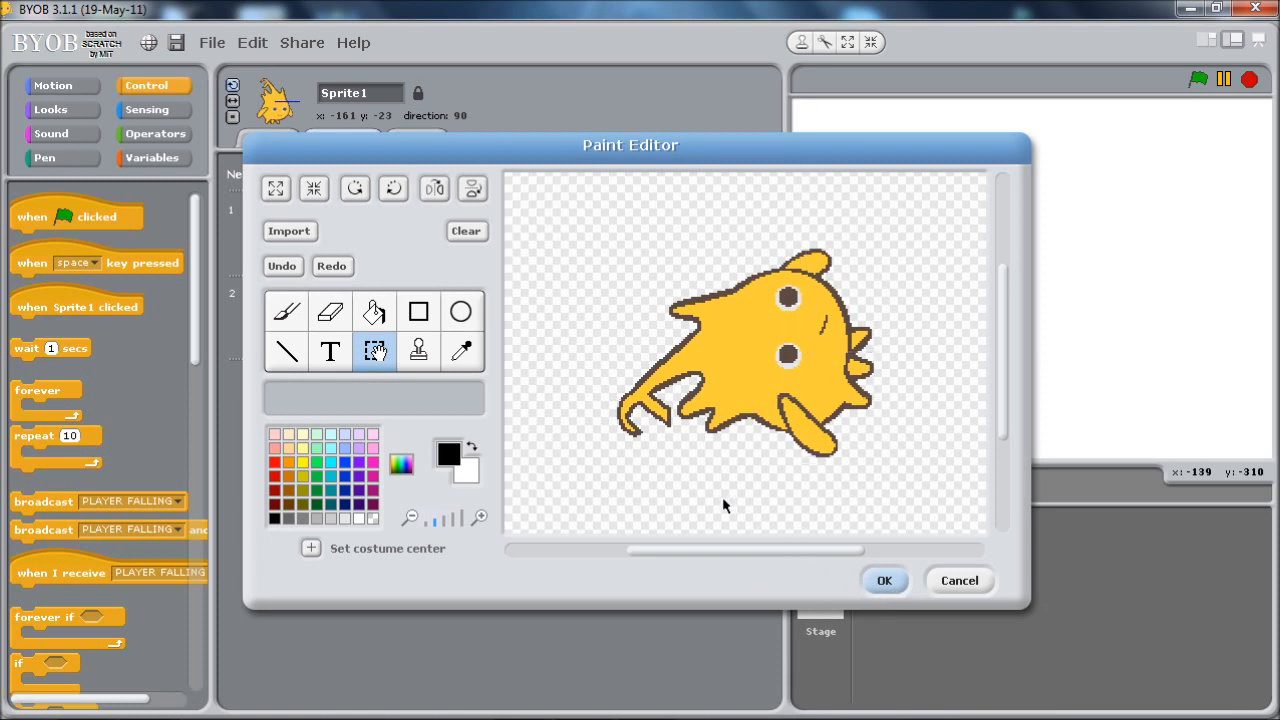
pyautogui.press('Return')
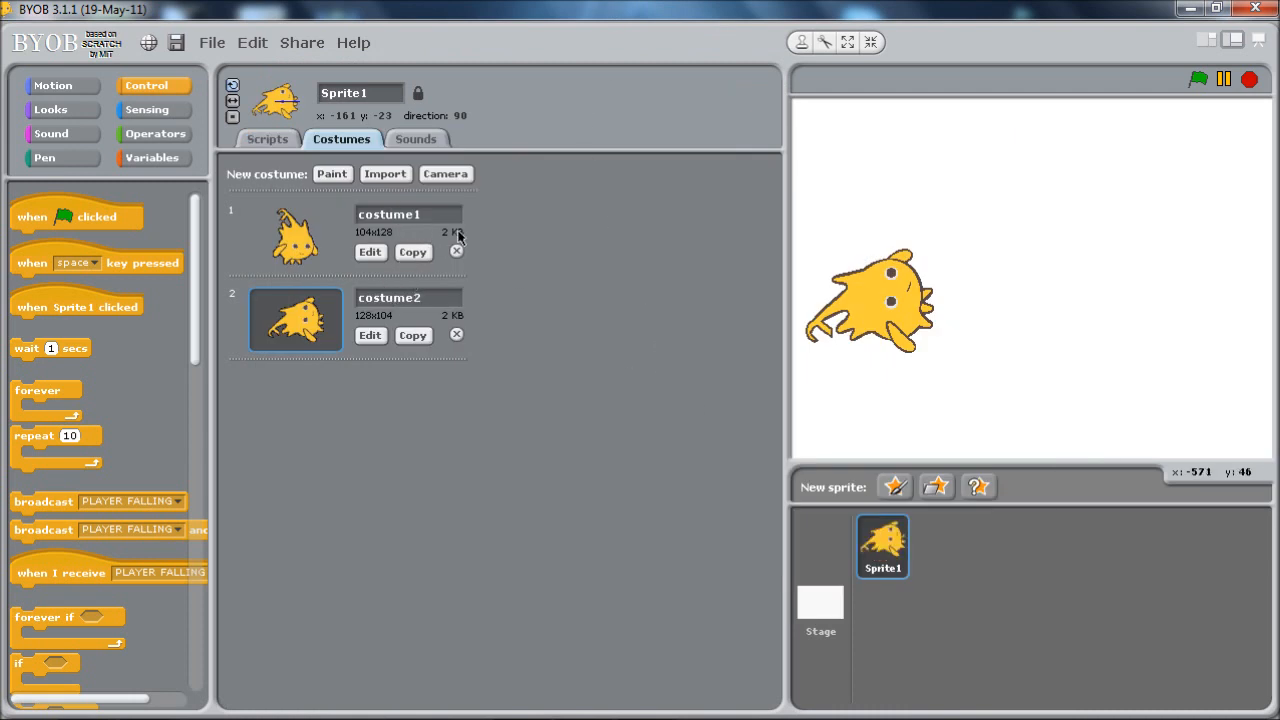
pyautogui.click(420, 139)
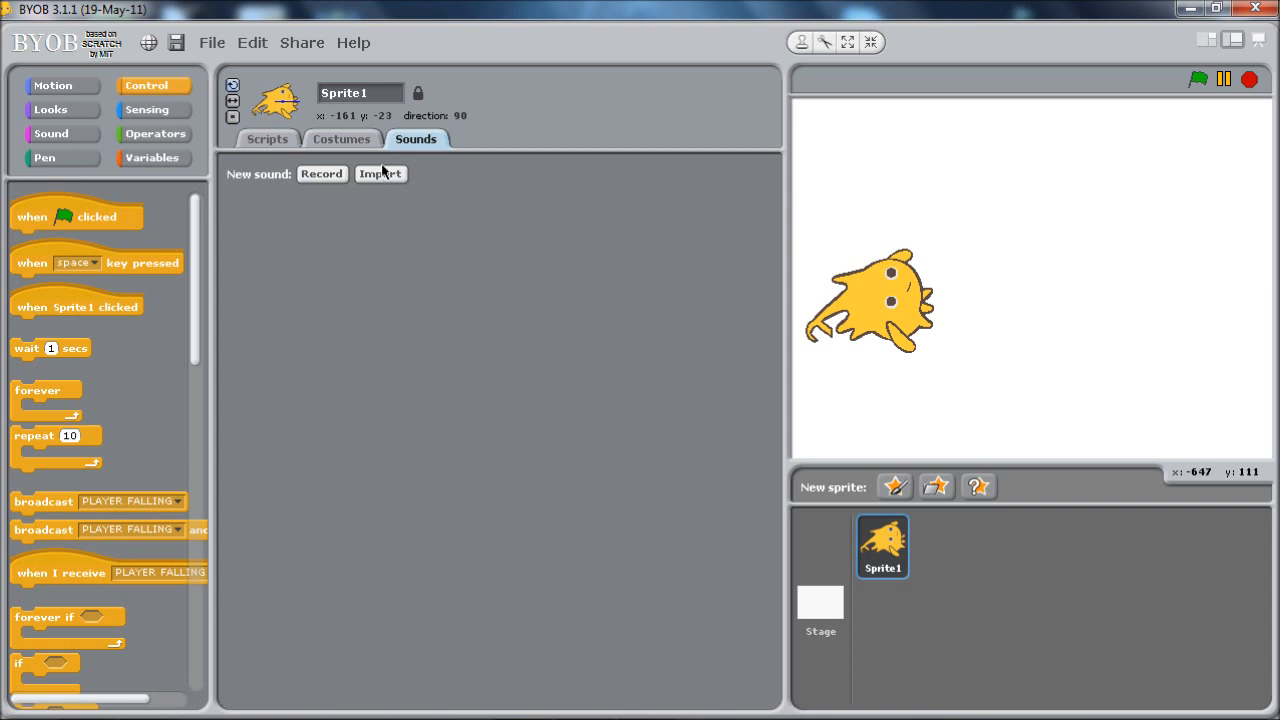
# Browse Sprite1's Costumes, Scripts and Sounds, then select the Stage for editing.
pyautogui.click(349, 140)
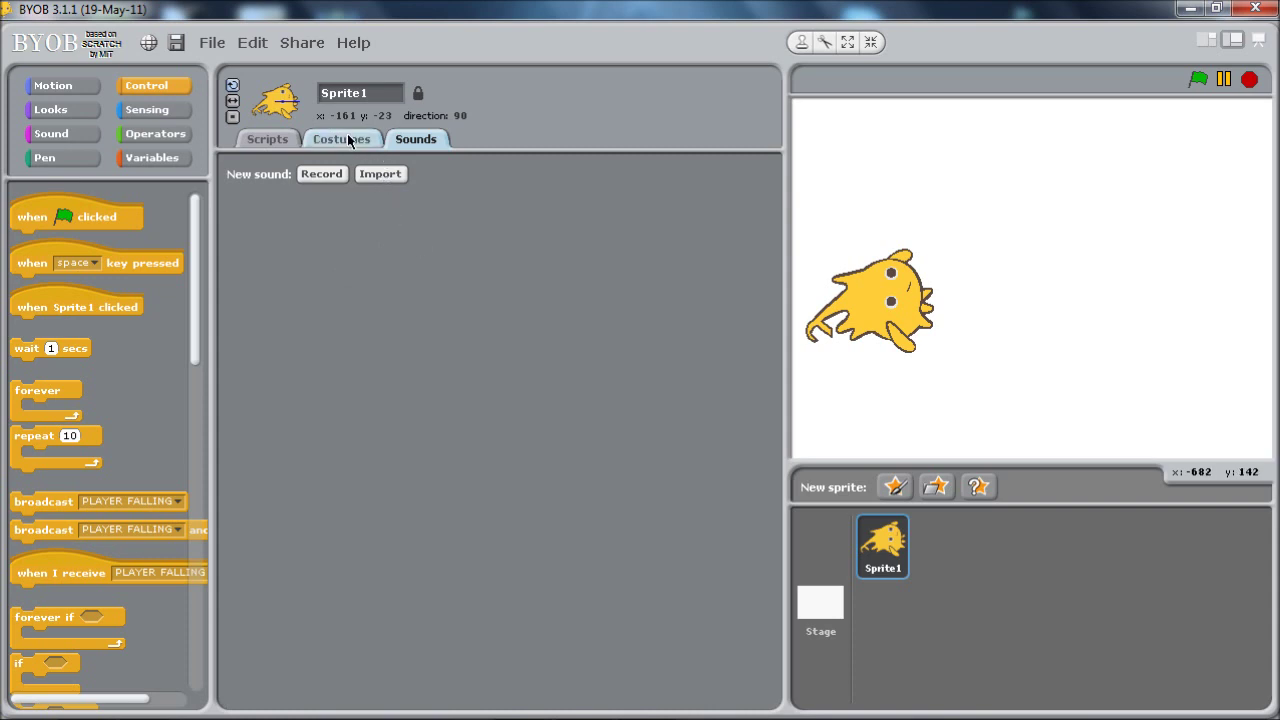
pyautogui.click(276, 146)
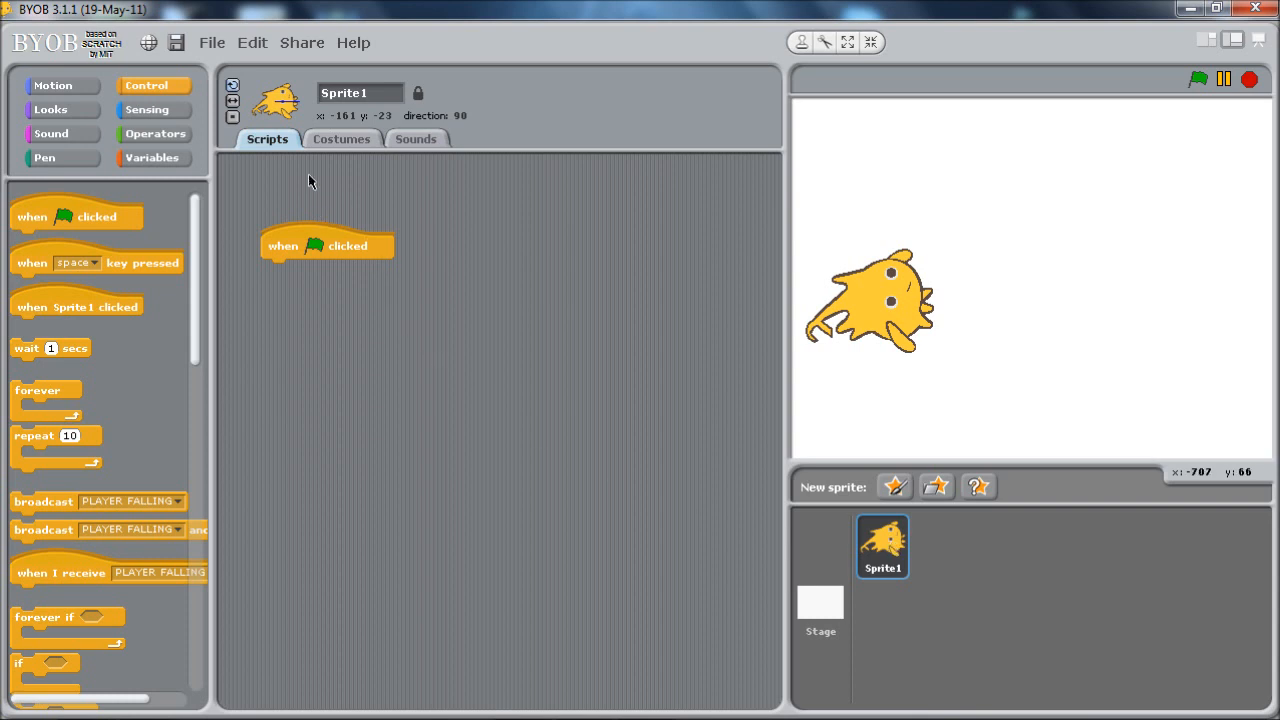
pyautogui.click(341, 140)
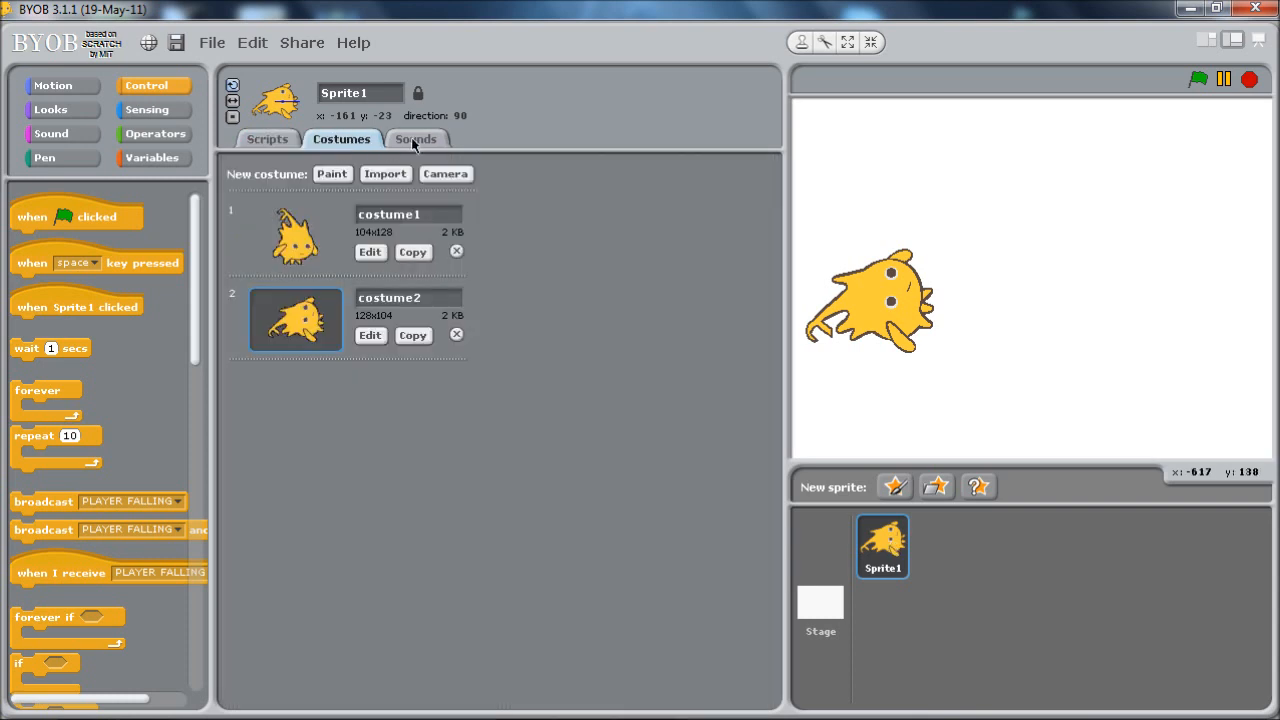
pyautogui.click(412, 139)
pyautogui.click(341, 139)
pyautogui.click(267, 139)
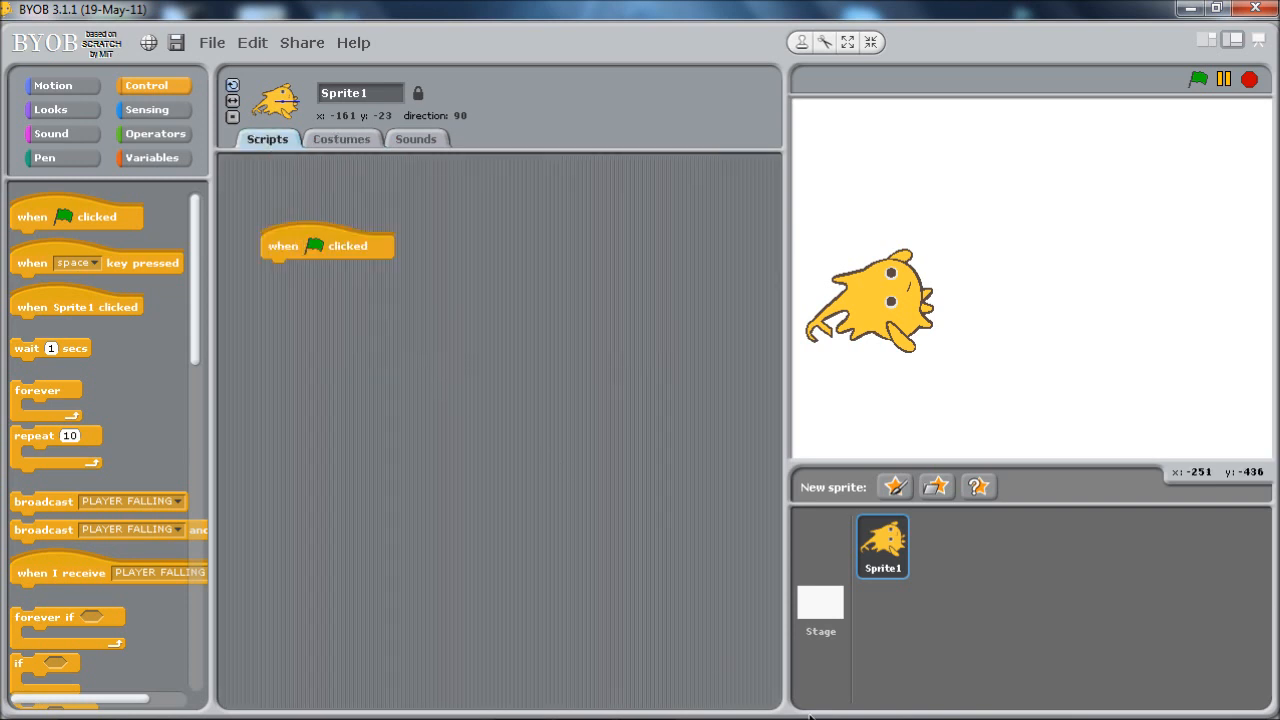
pyautogui.click(824, 610)
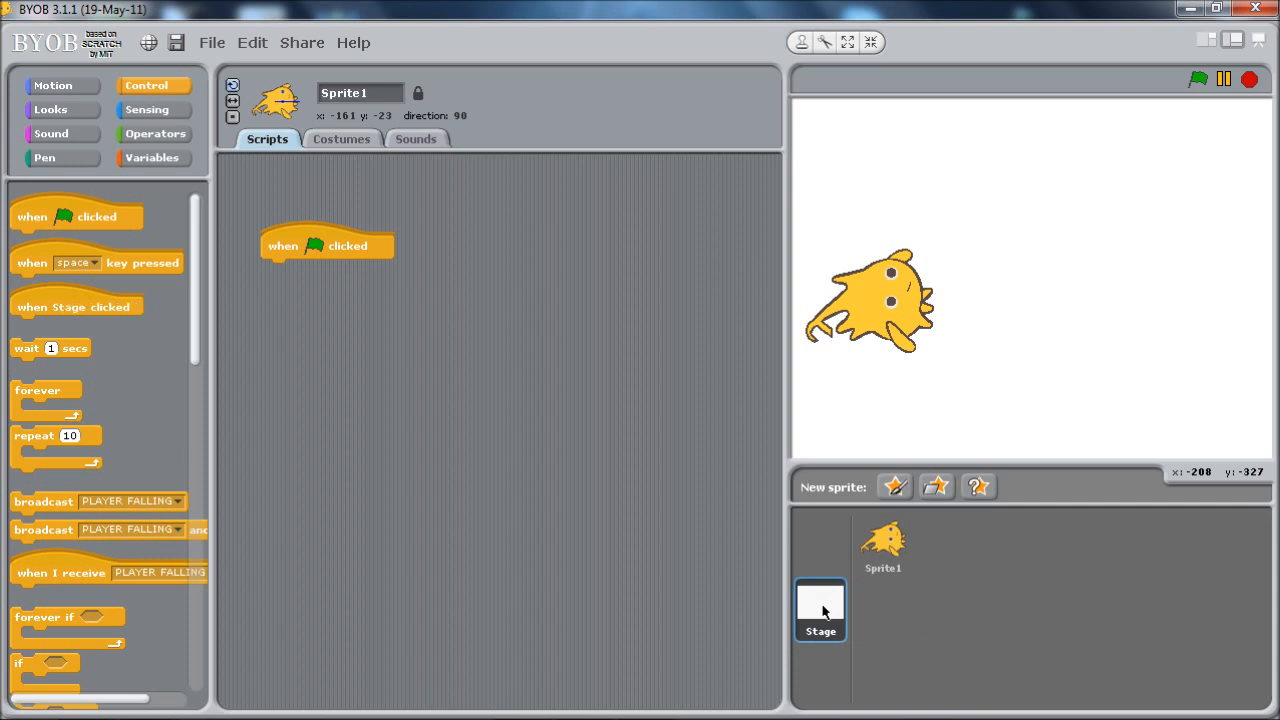
# Show the Stage's Backgrounds, with its single 480x360 background1.
pyautogui.click(824, 610)
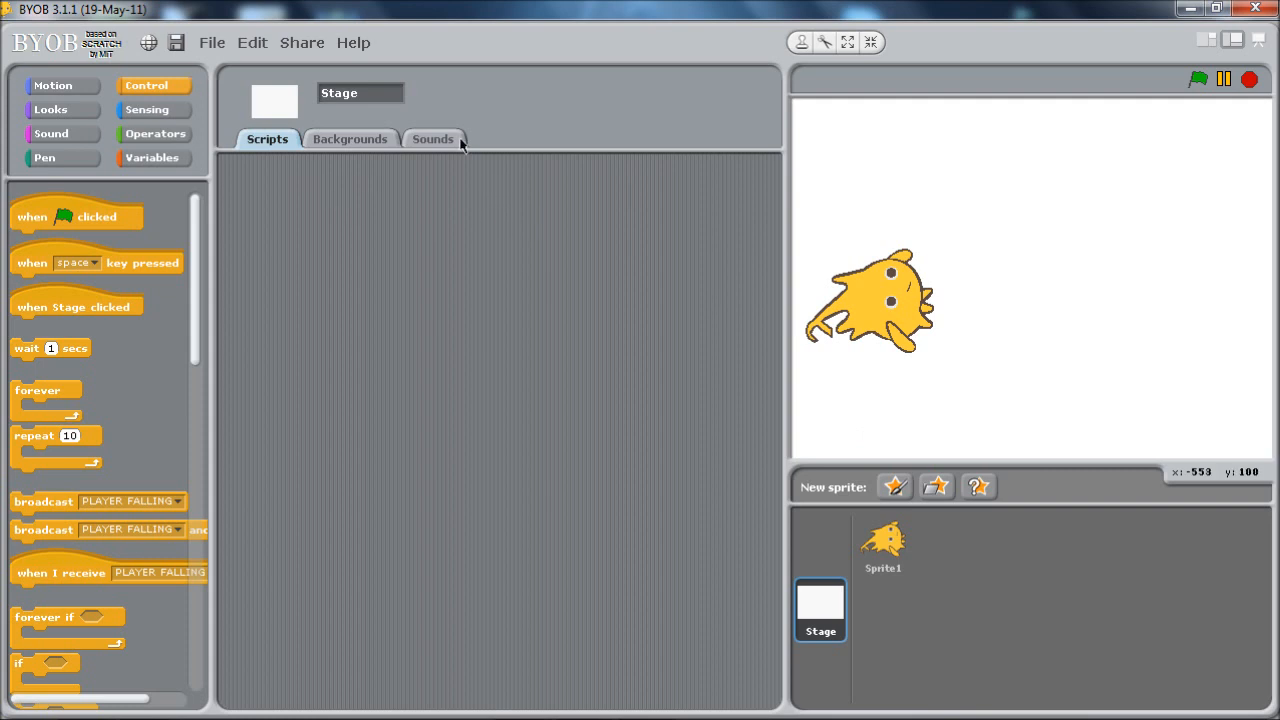
pyautogui.click(374, 142)
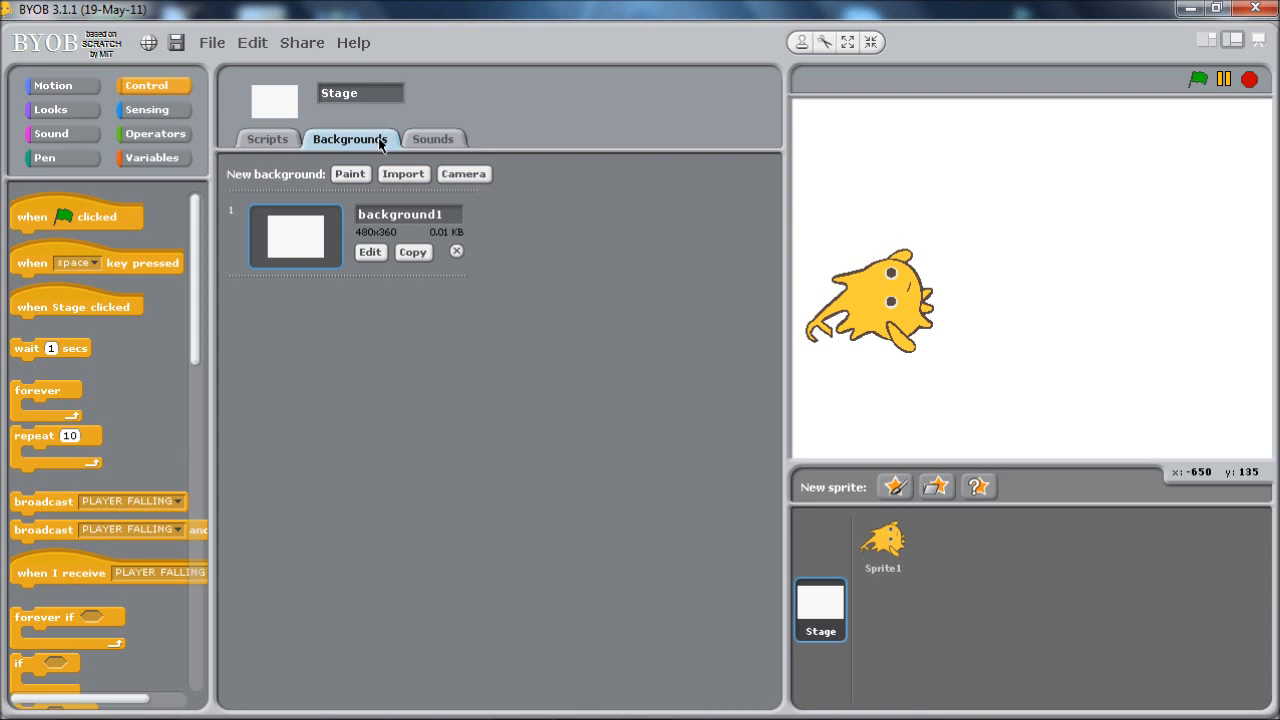
# Paint a freehand black hilly ground line across background1 and accept it.
pyautogui.click(367, 251)
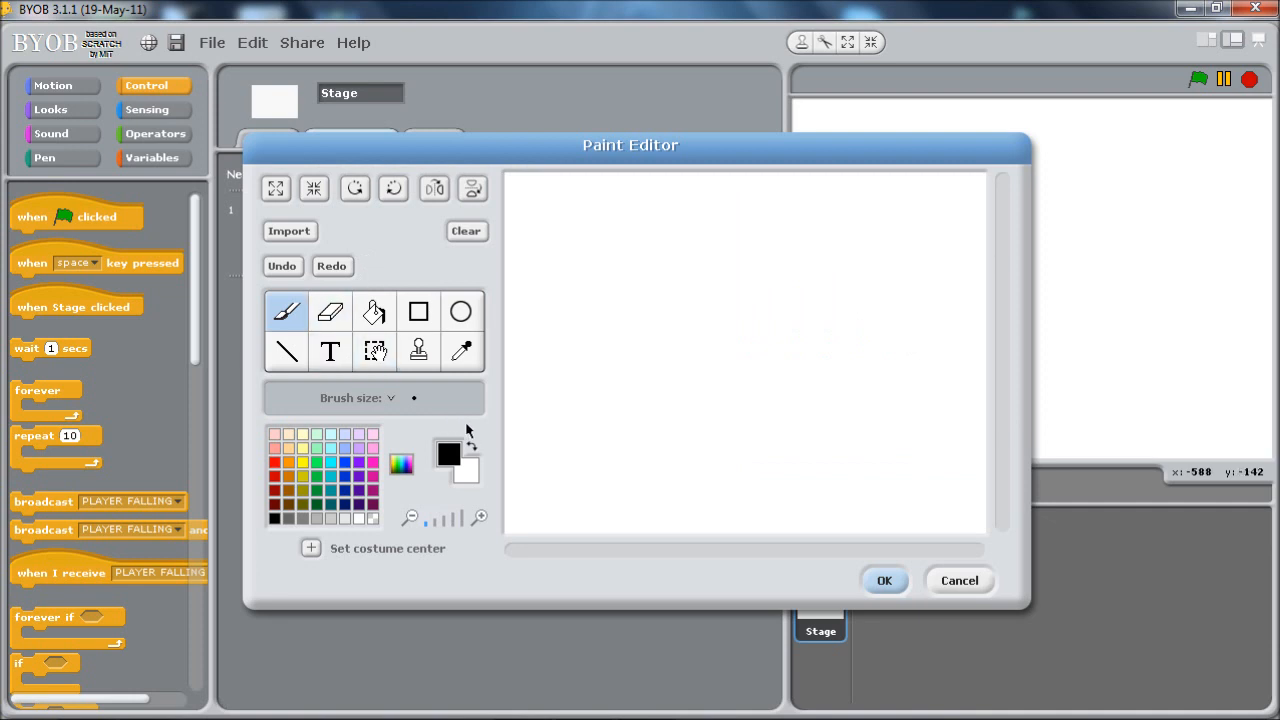
pyautogui.moveTo(504, 430); pyautogui.dragTo(990, 385)
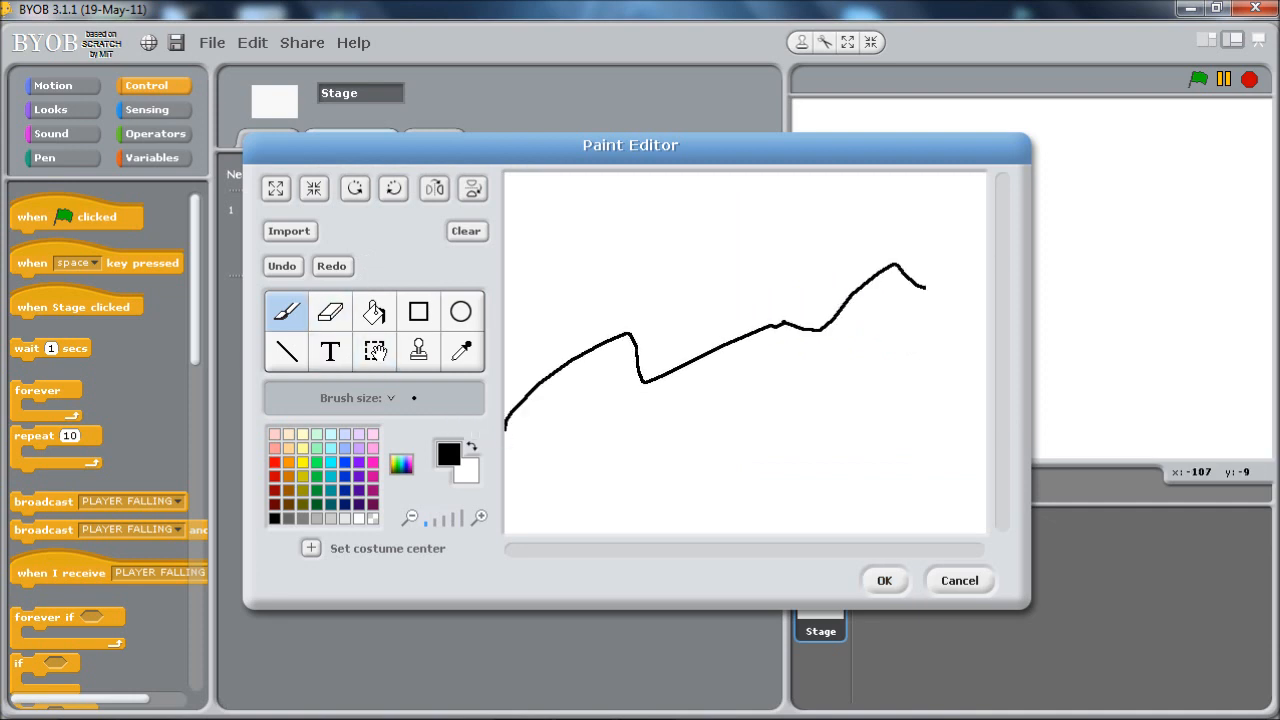
pyautogui.click(884, 580)
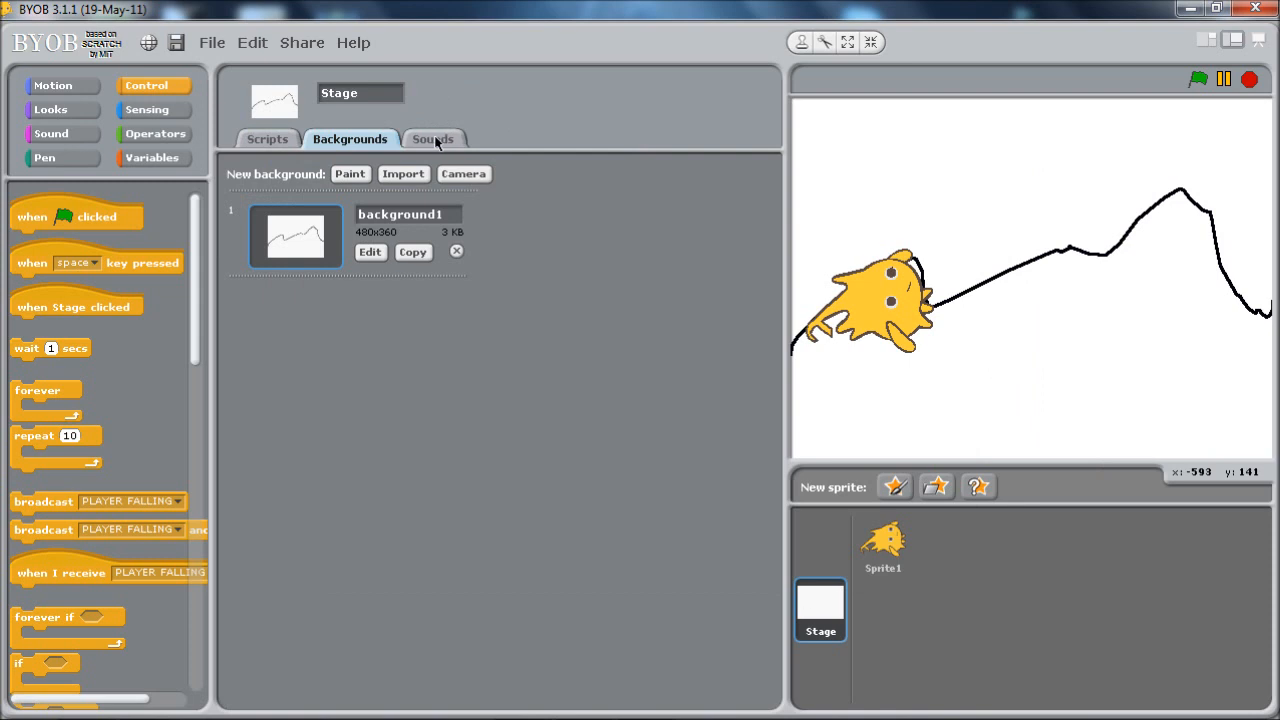
# Review the Stage's Sounds, Backgrounds and empty Scripts, then select Sprite1 to edit.
pyautogui.click(433, 139)
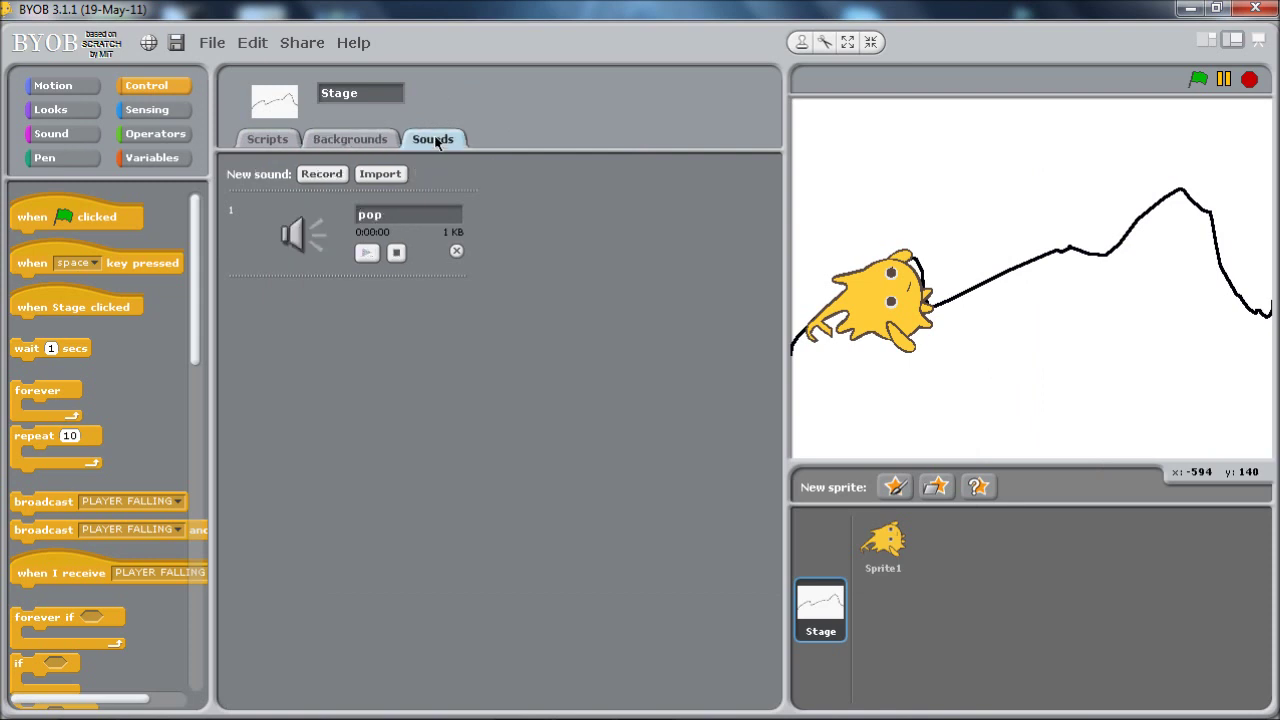
pyautogui.click(361, 143)
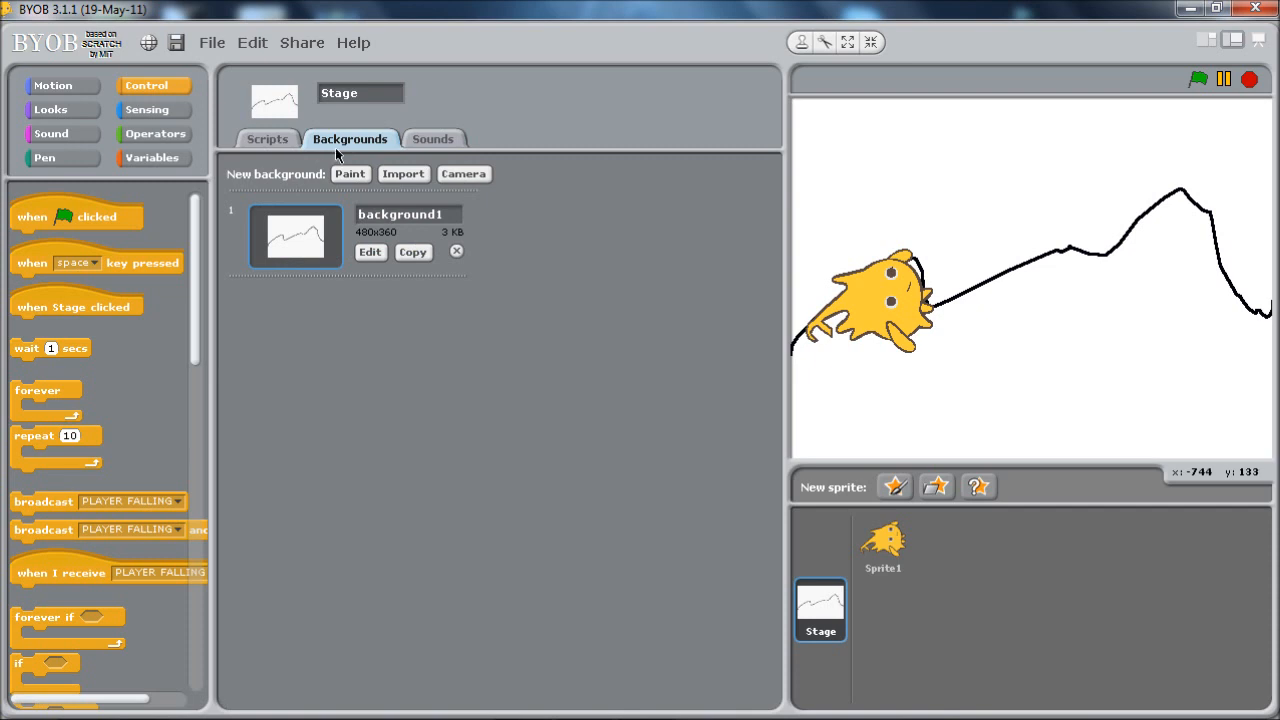
pyautogui.click(271, 141)
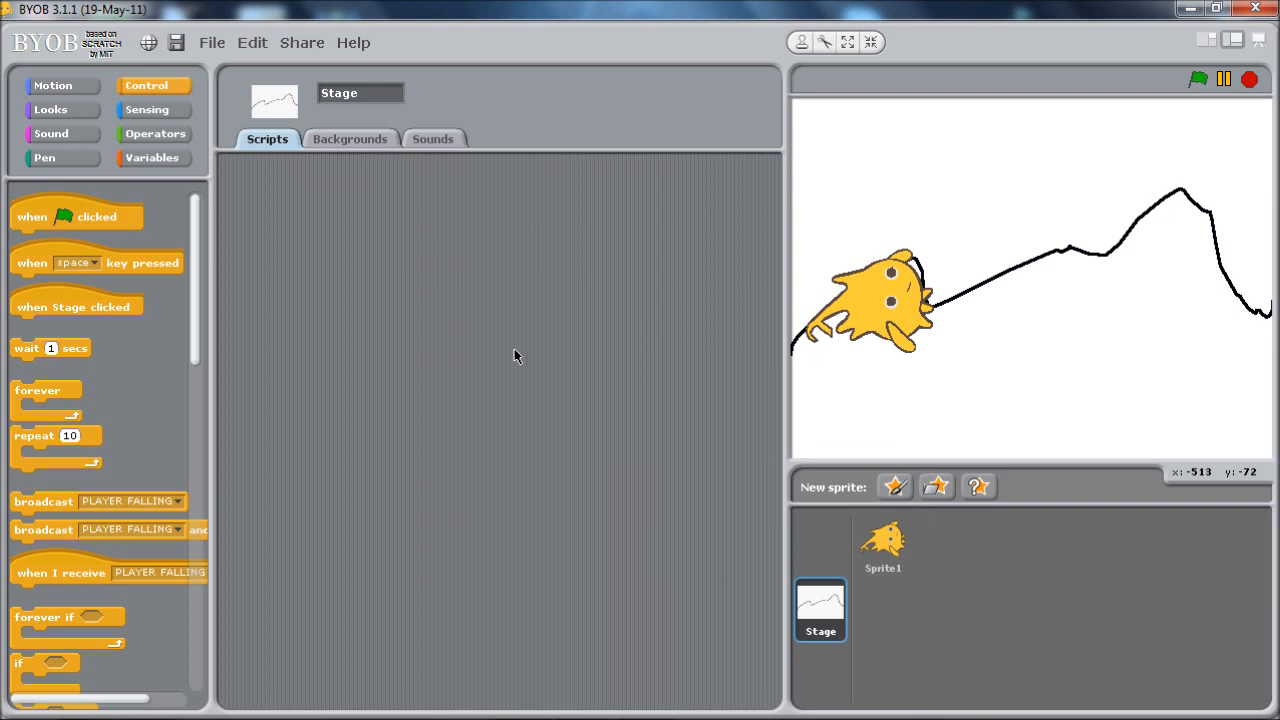
pyautogui.click(899, 546)
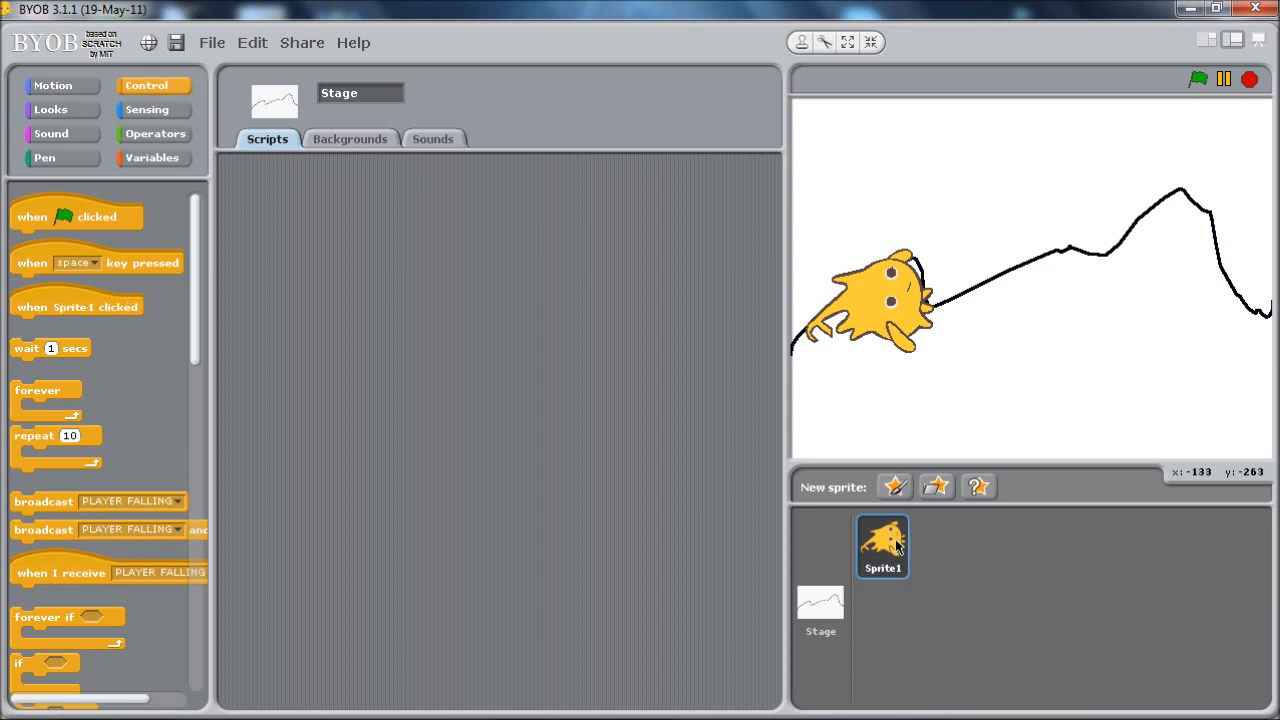
# From the Motion palette, place a loose 'go to x: y:' block in Sprite1's scripts area.
pyautogui.click(899, 546)
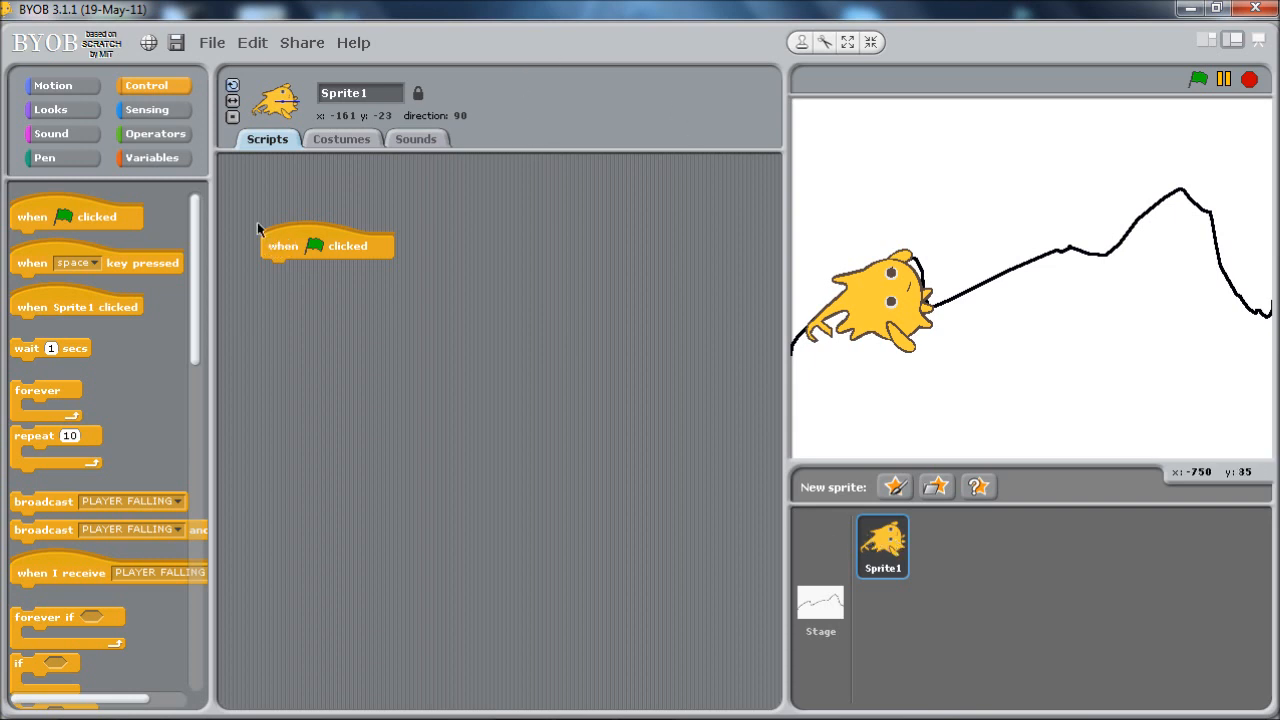
pyautogui.click(53, 85)
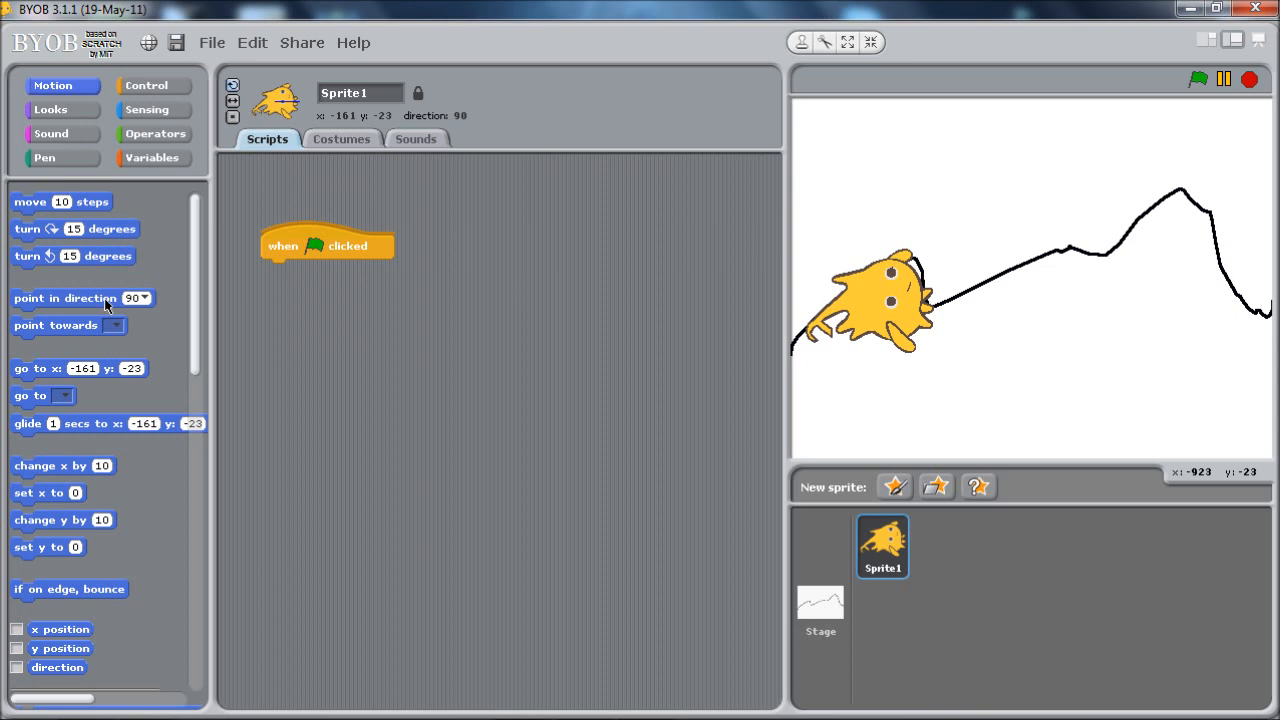
pyautogui.moveTo(35, 368); pyautogui.dragTo(354, 422)
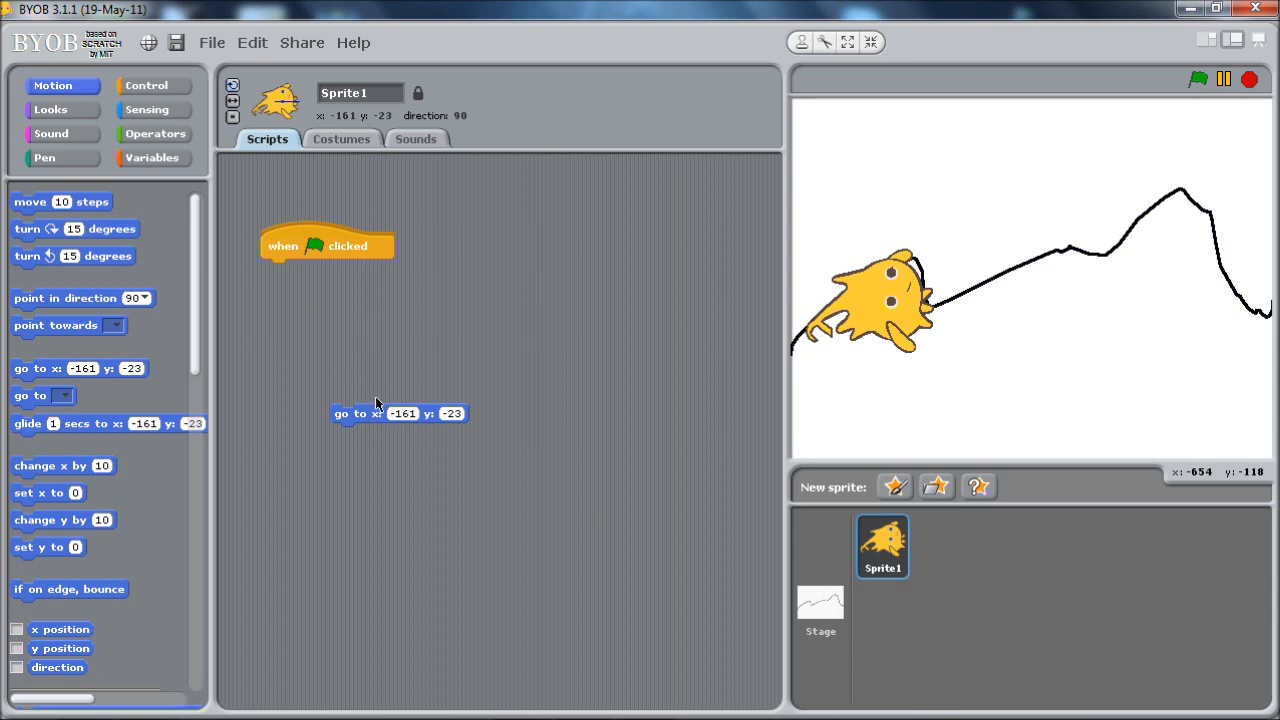
# Sit Sprite1 on the ground line and change the go-to block's y value from -23 to -35.
pyautogui.moveTo(374, 413); pyautogui.dragTo(396, 386)
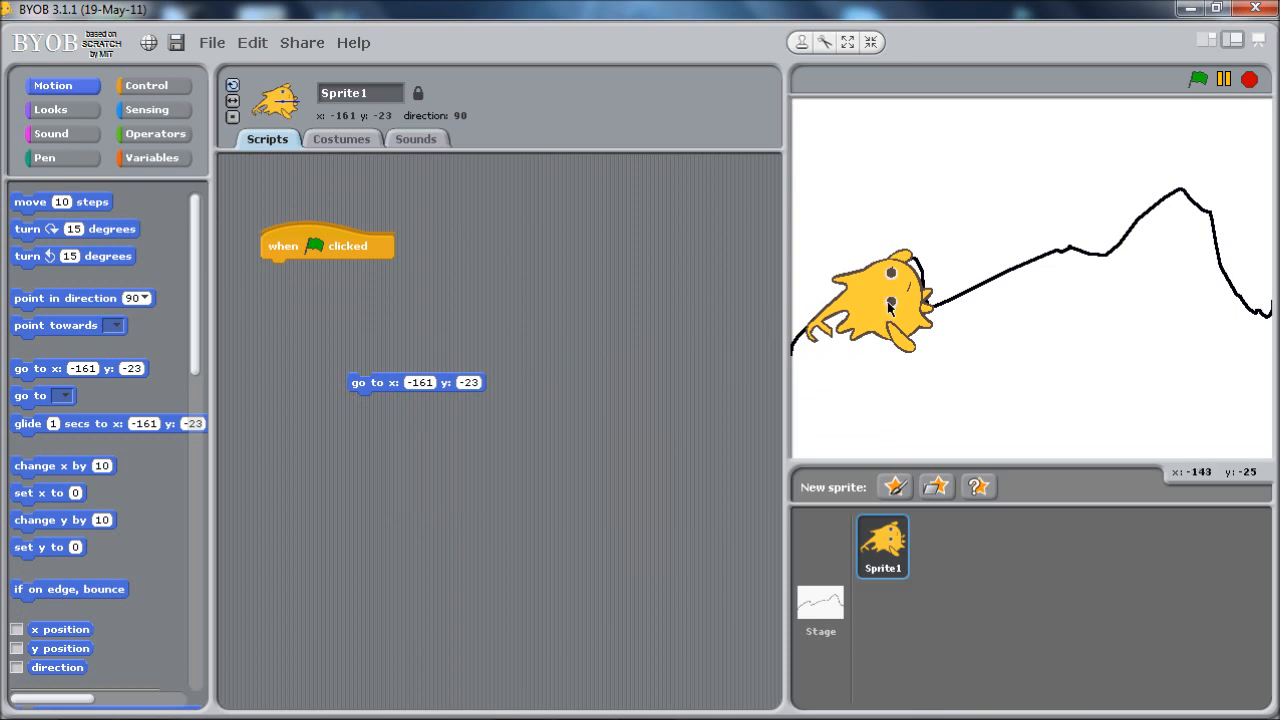
pyautogui.moveTo(891, 308)
pyautogui.mouseDown()
pyautogui.moveTo(902, 322)
pyautogui.moveTo(914, 308)
pyautogui.mouseUp()
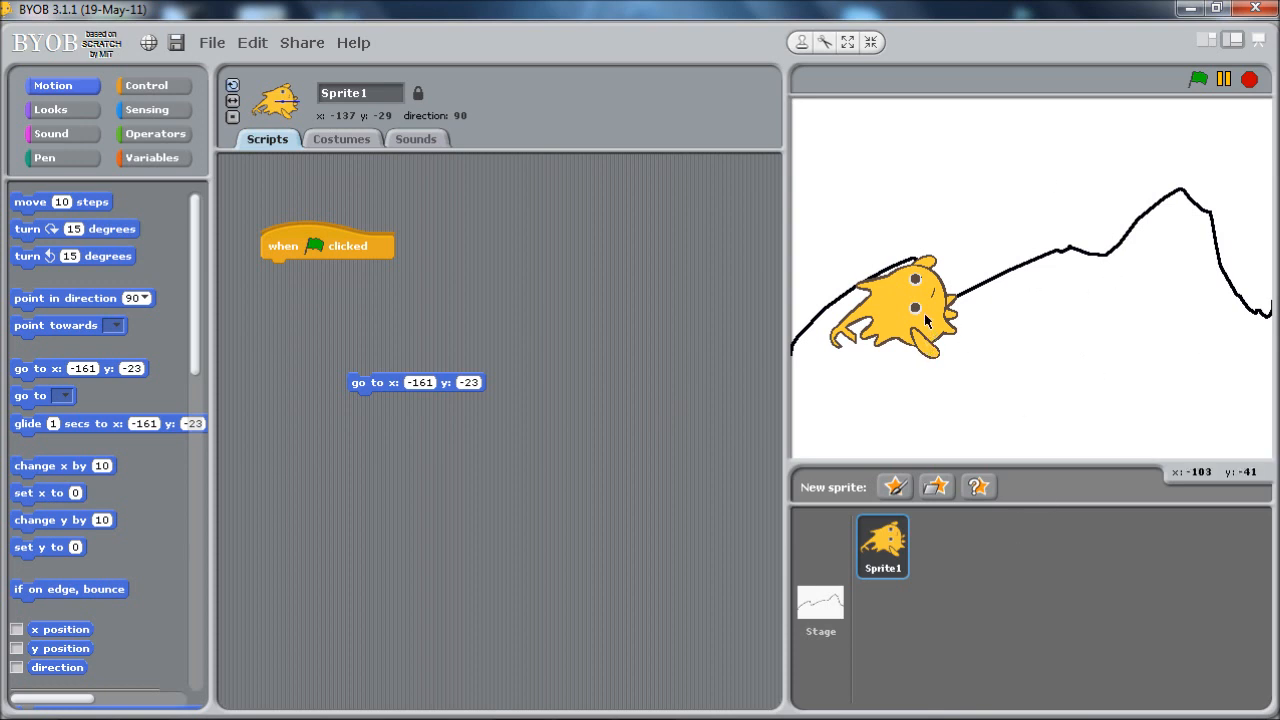
pyautogui.moveTo(924, 313); pyautogui.dragTo(900, 335)
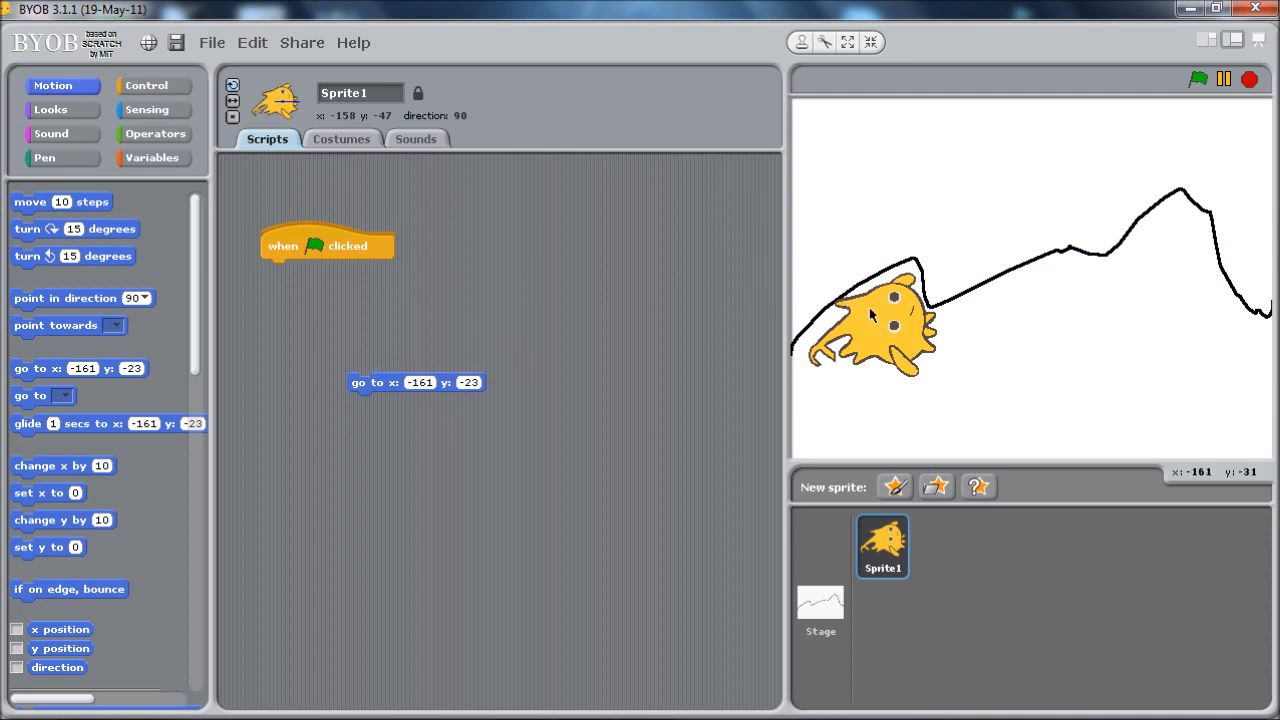
pyautogui.moveTo(857, 309); pyautogui.dragTo(864, 303)
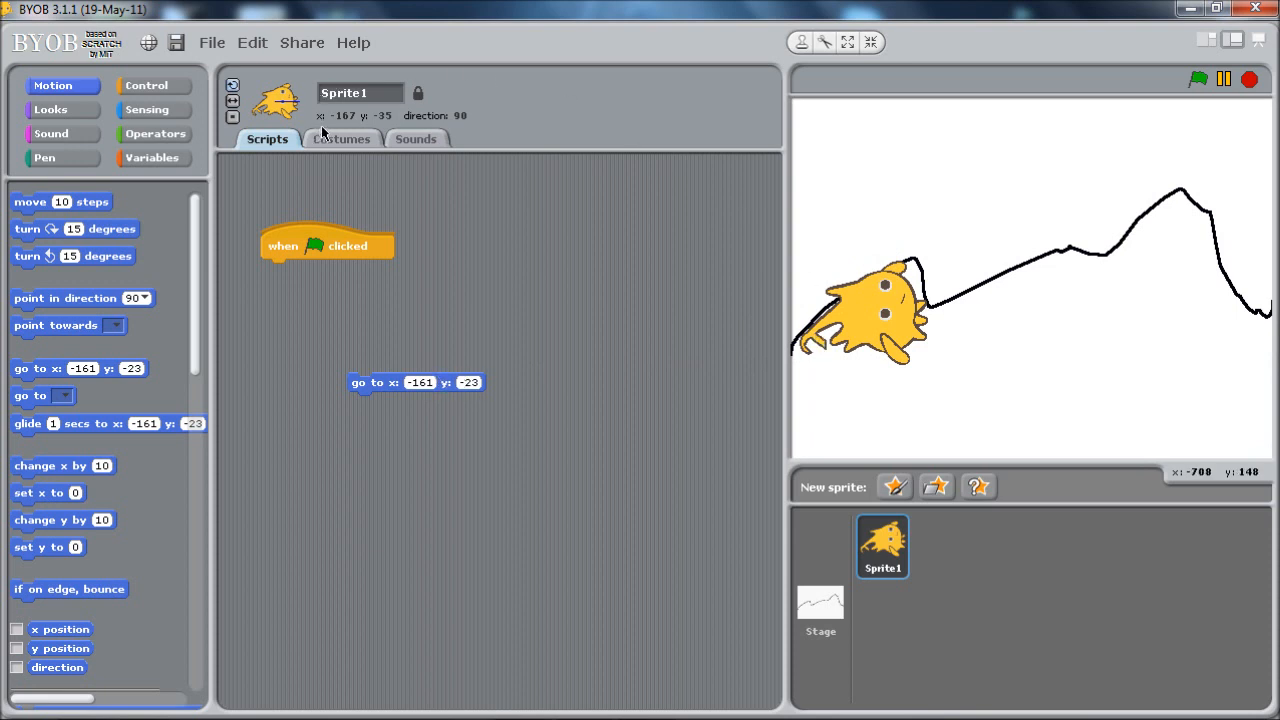
pyautogui.click(468, 383)
pyautogui.click(470, 384)
pyautogui.write('-3')
pyautogui.write('5')
# Move Sprite1 away and run the go to x: -161 y: -35 block to check it returns.
pyautogui.moveTo(862, 330); pyautogui.dragTo(1030, 285)
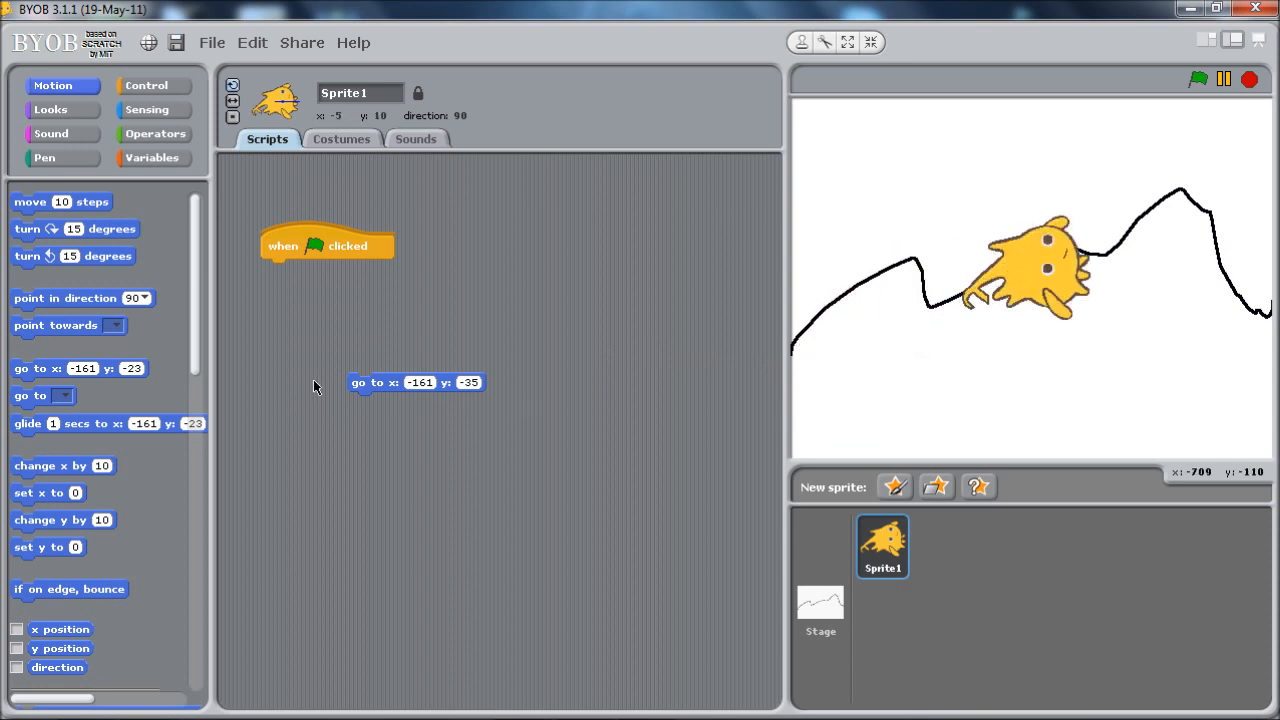
pyautogui.click(377, 386)
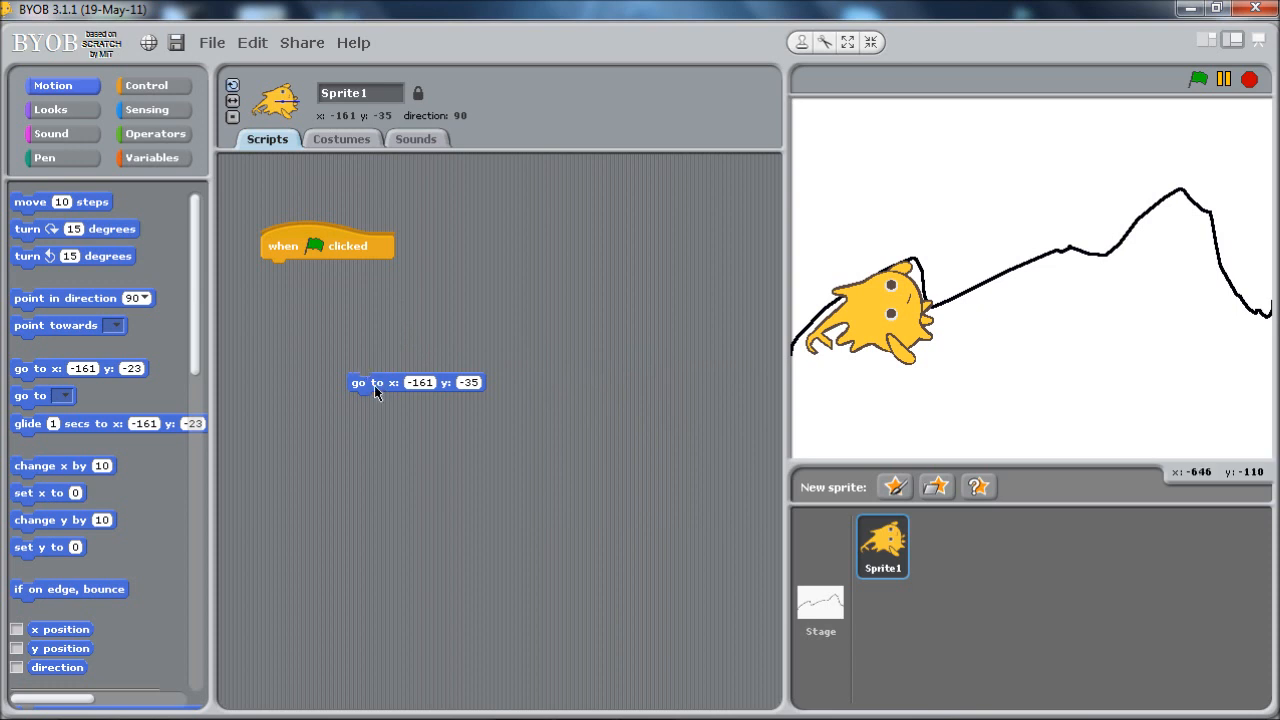
pyautogui.moveTo(378, 386); pyautogui.dragTo(426, 357)
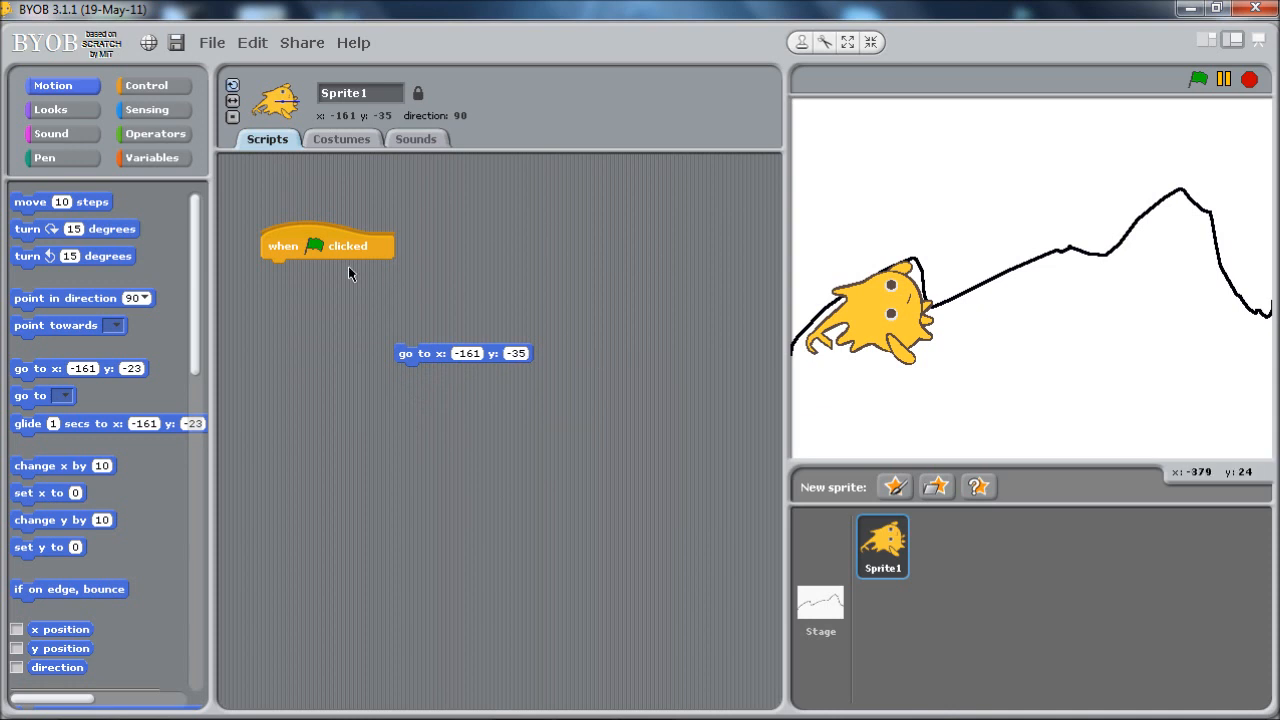
# Snap the go-to block under 'when flag clicked' and confirm the green flag resets Sprite1.
pyautogui.moveTo(300, 247)
pyautogui.mouseDown()
pyautogui.moveTo(315, 247)
pyautogui.moveTo(305, 243)
pyautogui.mouseUp()
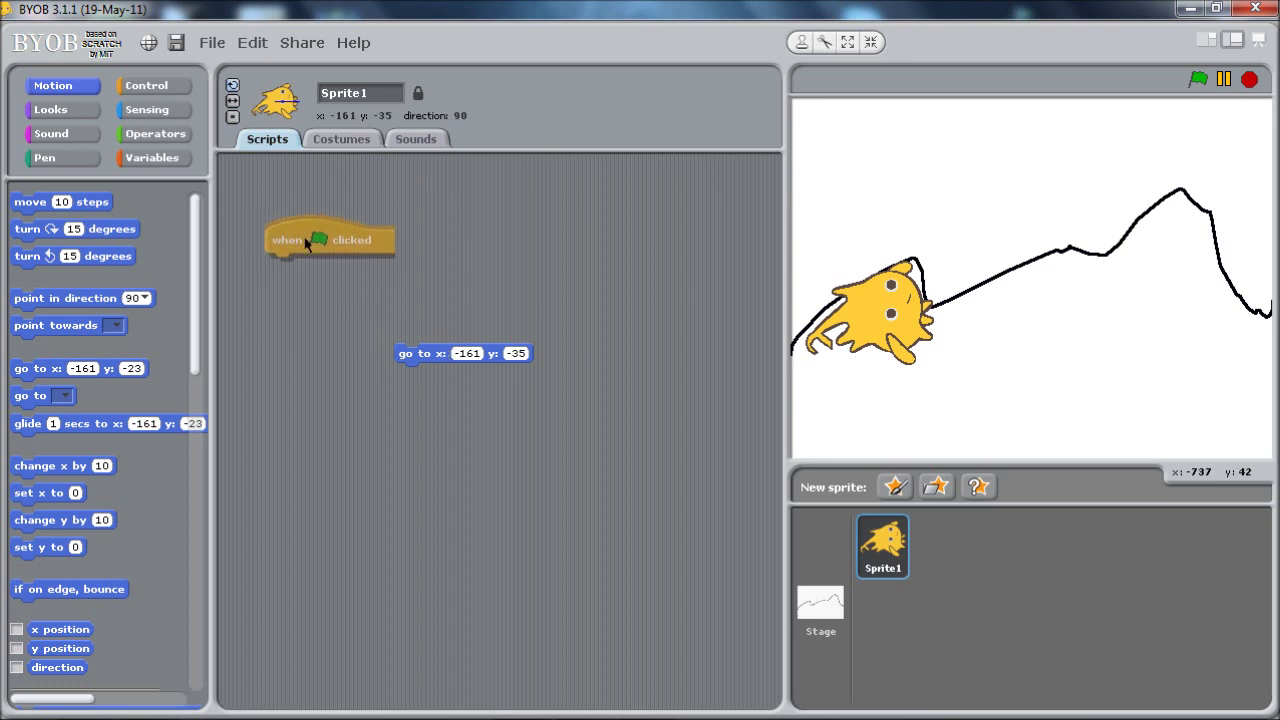
pyautogui.click(155, 86)
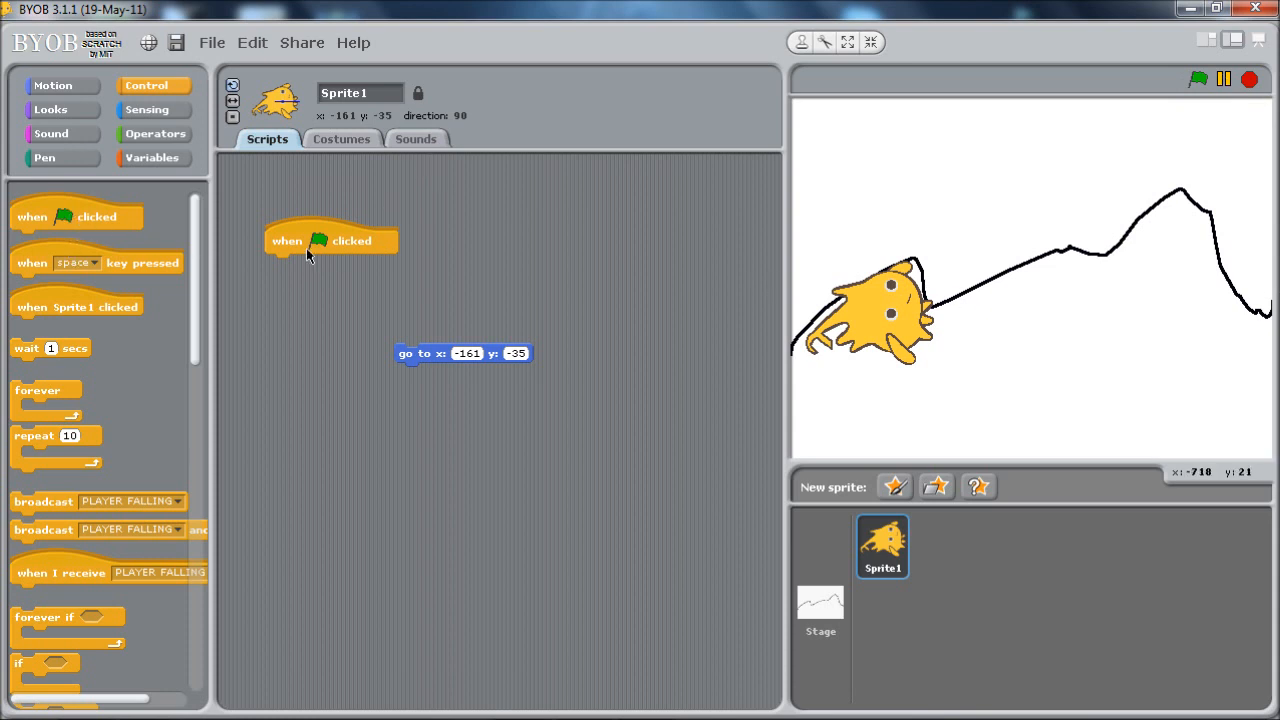
pyautogui.moveTo(420, 353); pyautogui.dragTo(295, 265)
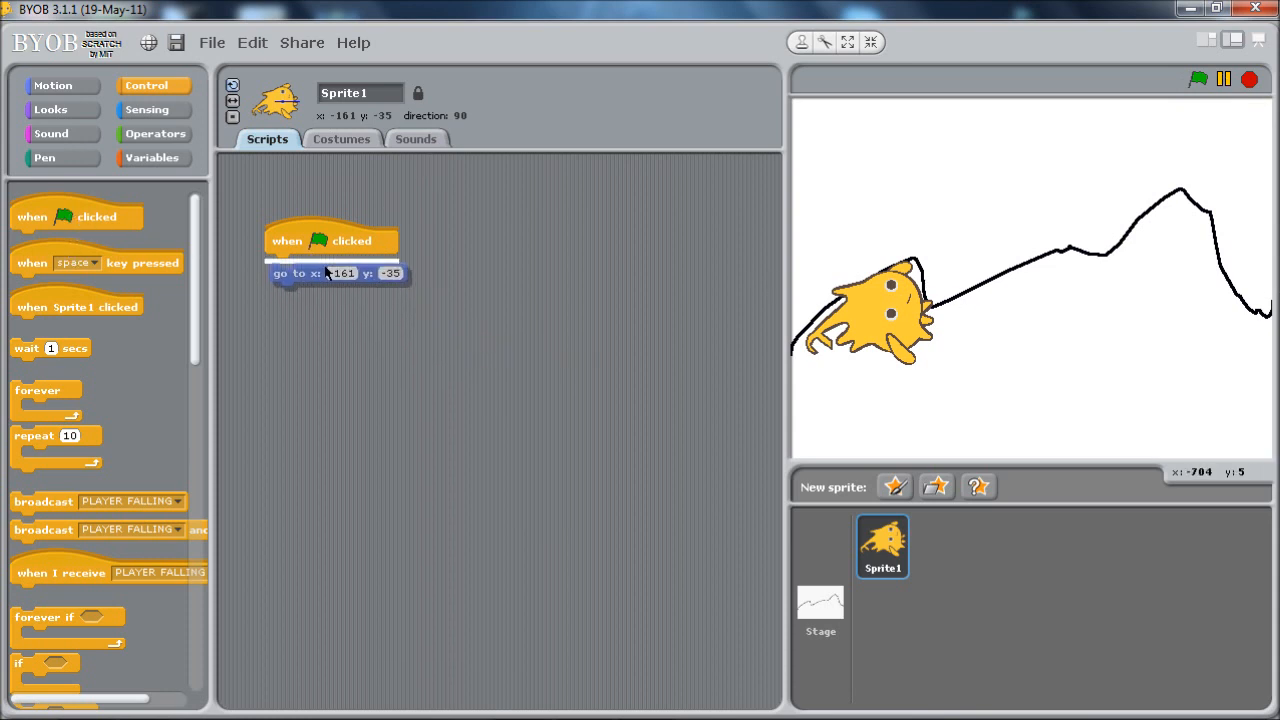
pyautogui.moveTo(829, 320); pyautogui.dragTo(1149, 377)
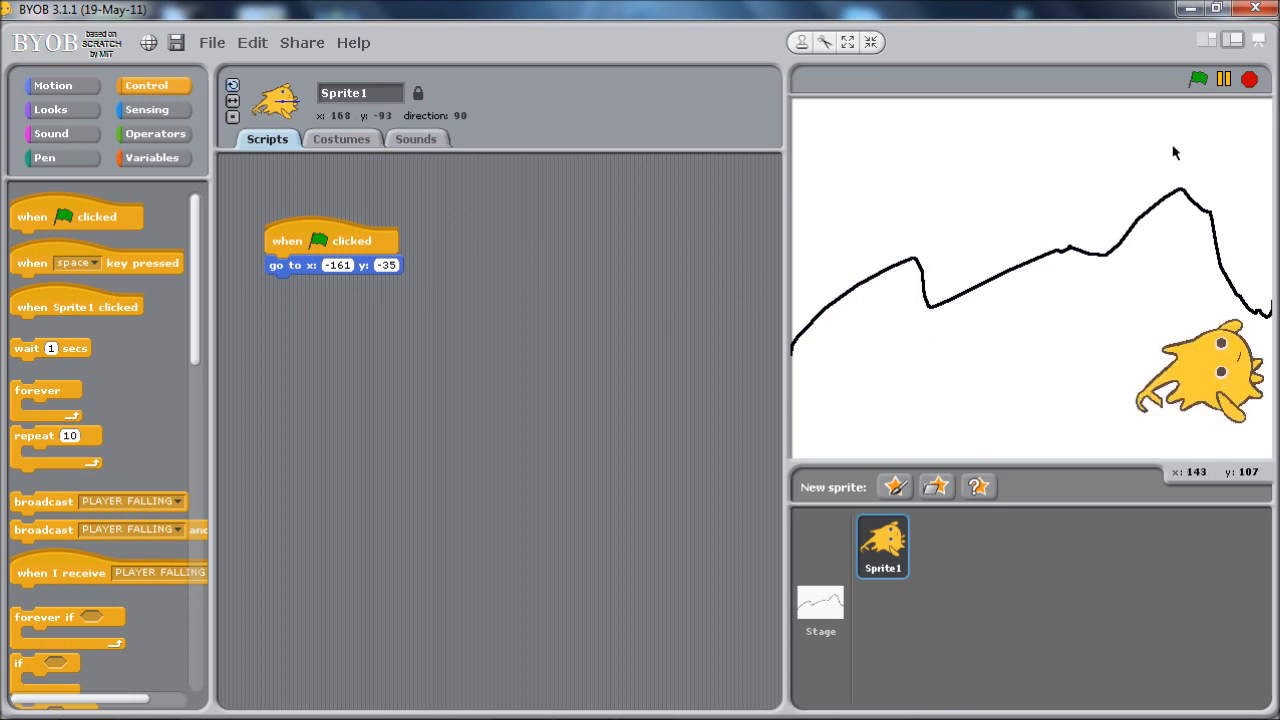
pyautogui.click(1199, 79)
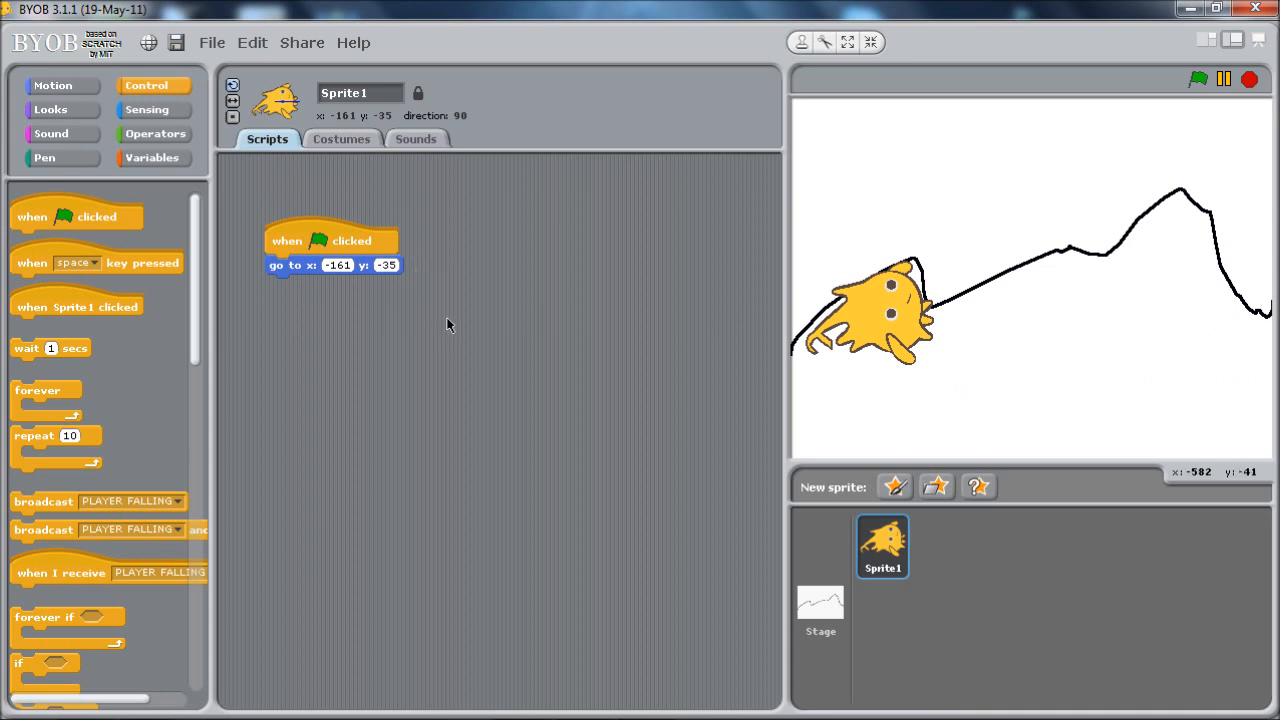
# Add a 'switch to costume costume1' block from Looks to the end of the flag script.
pyautogui.click(81, 110)
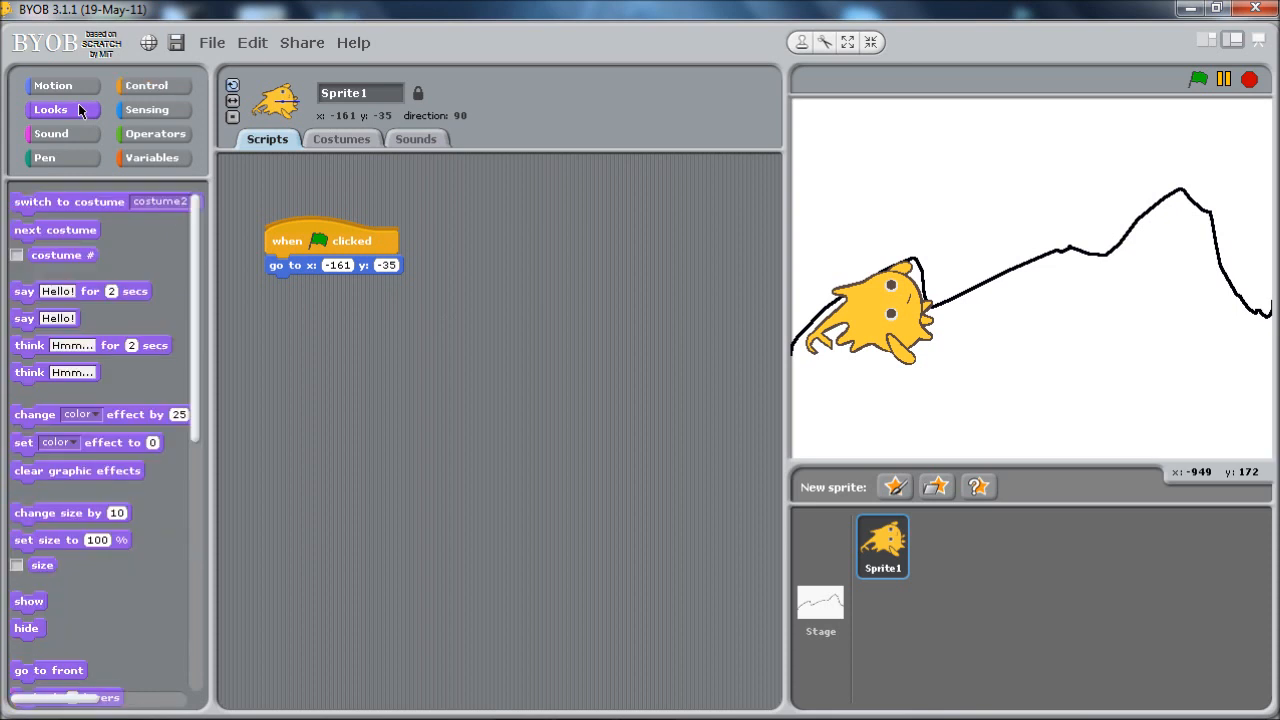
pyautogui.moveTo(70, 201)
pyautogui.mouseDown()
pyautogui.moveTo(378, 313)
pyautogui.moveTo(375, 300)
pyautogui.mouseUp()
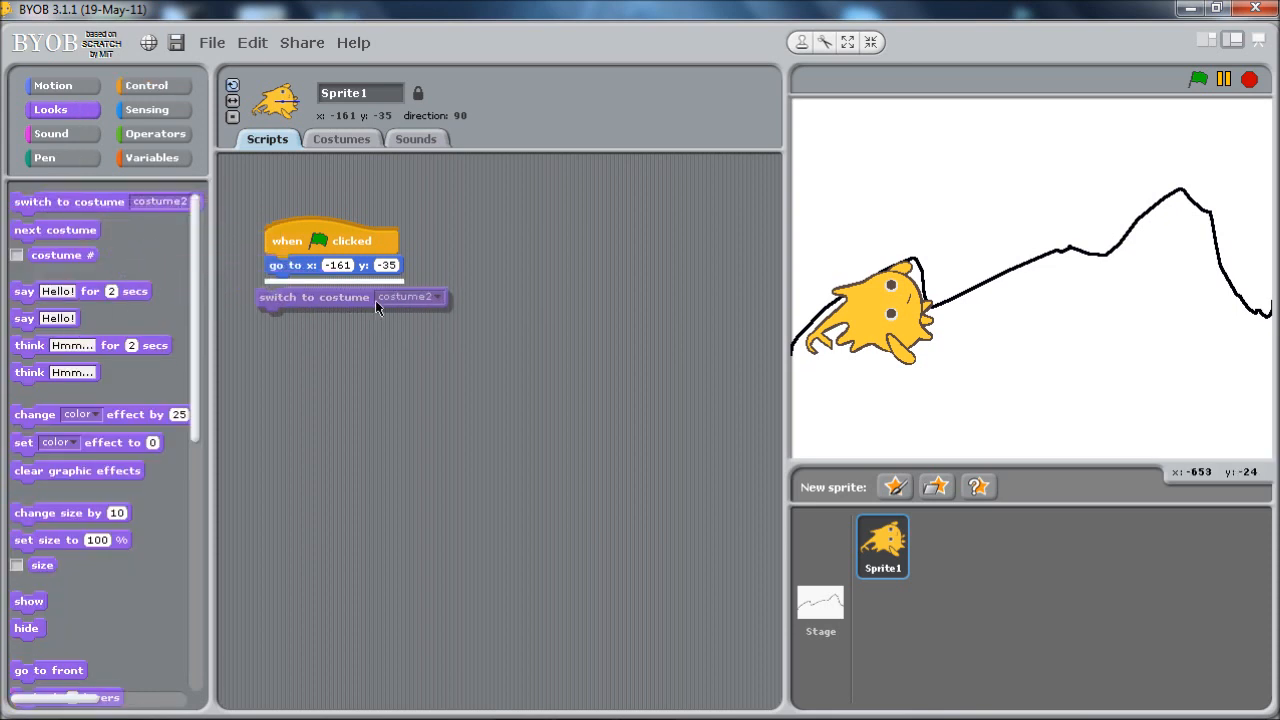
pyautogui.click(437, 286)
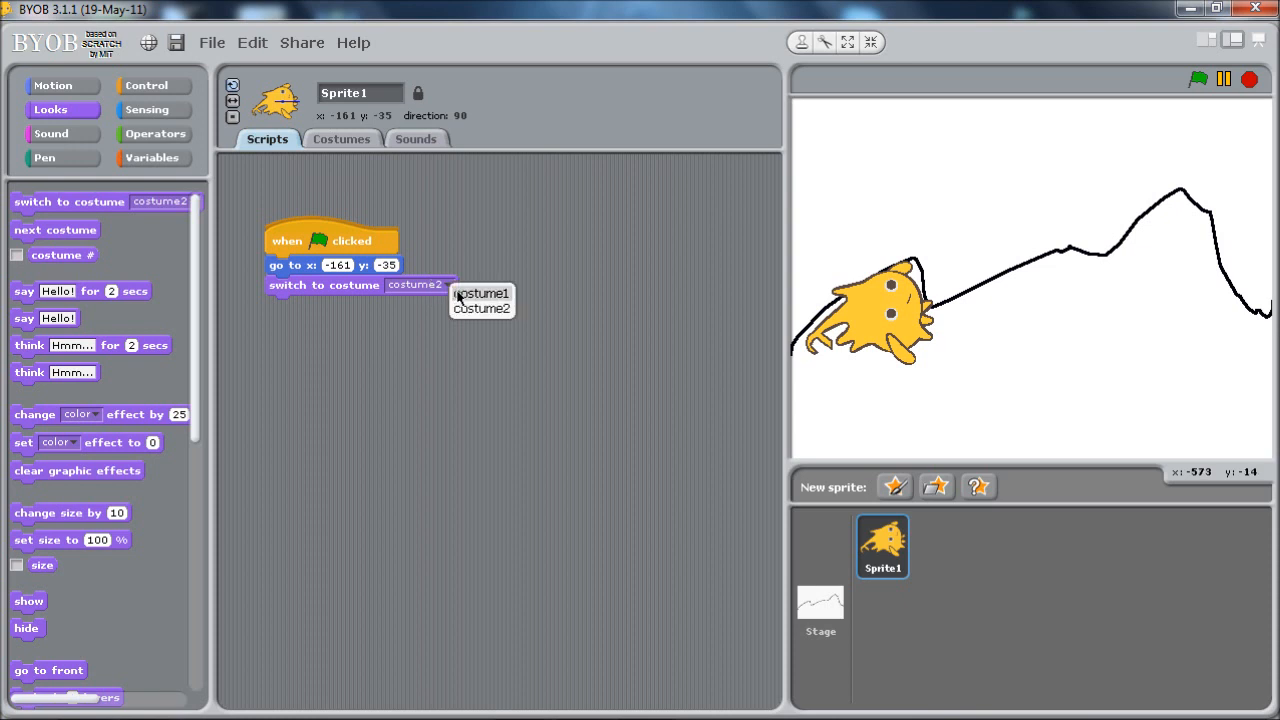
pyautogui.click(480, 293)
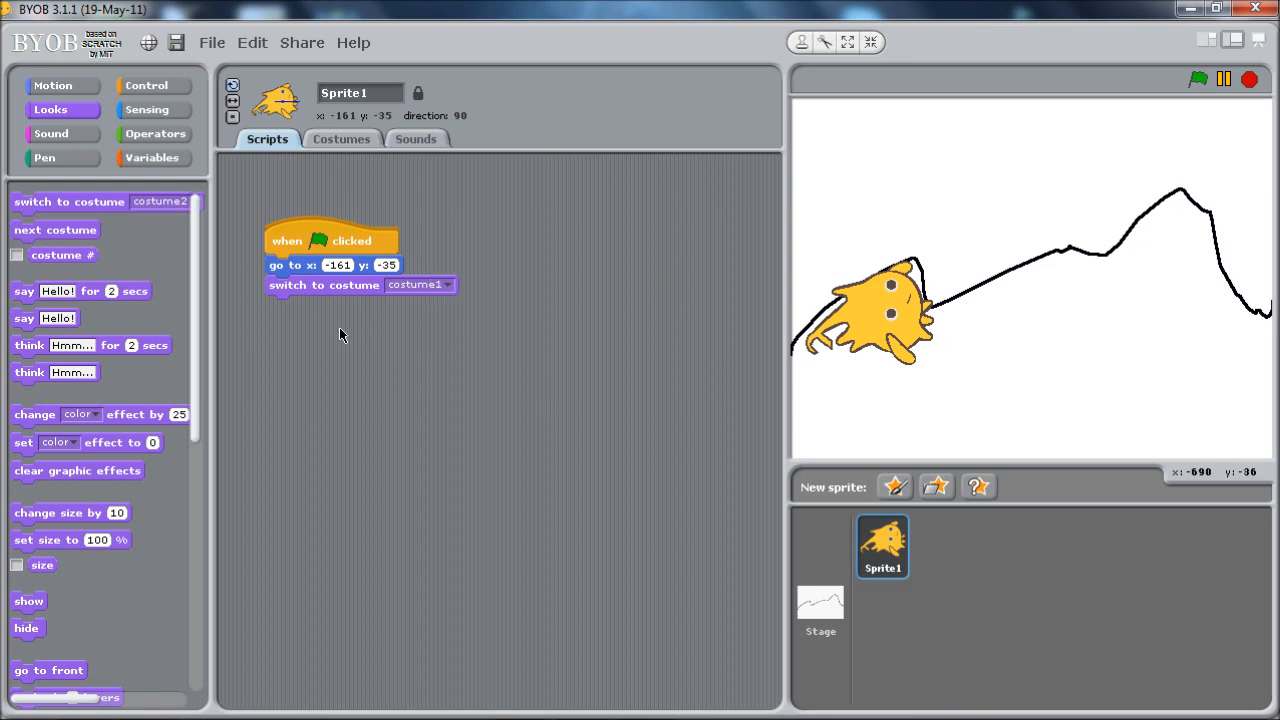
# Test that the flag script returns Sprite1 upright to its start, then begin a new painted sprite.
pyautogui.click(300, 265)
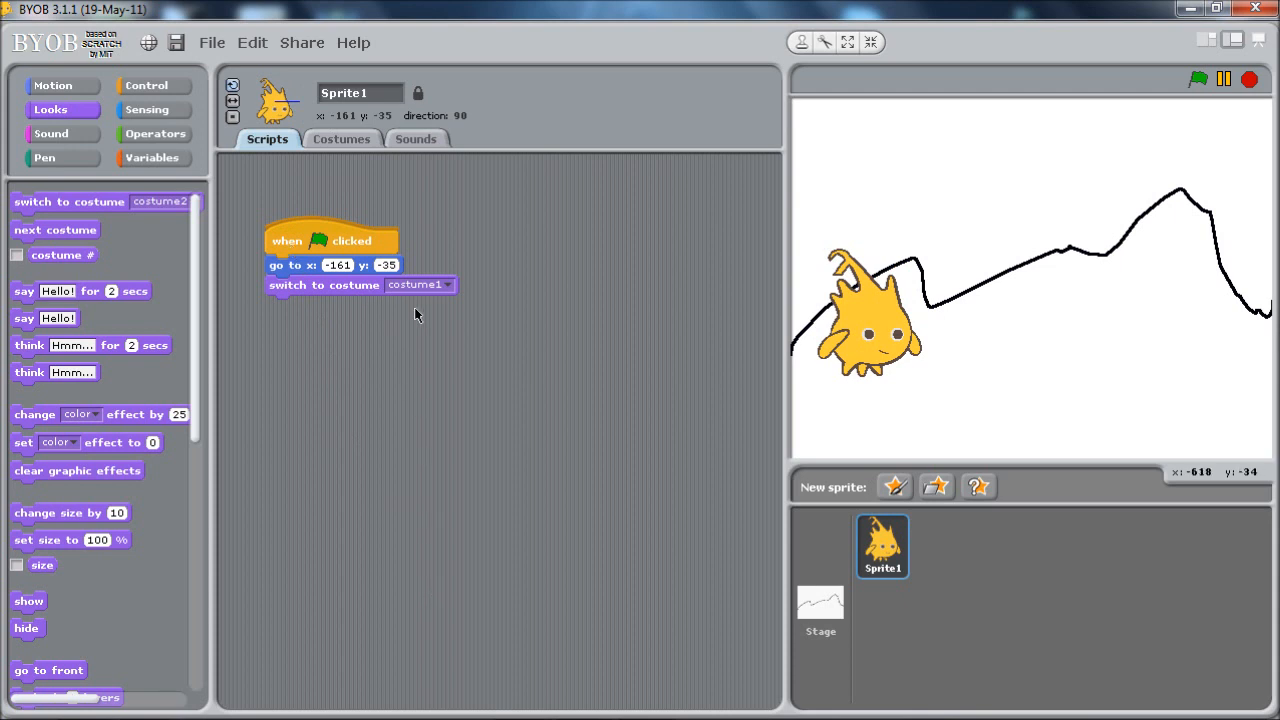
pyautogui.moveTo(880, 330); pyautogui.dragTo(1147, 357)
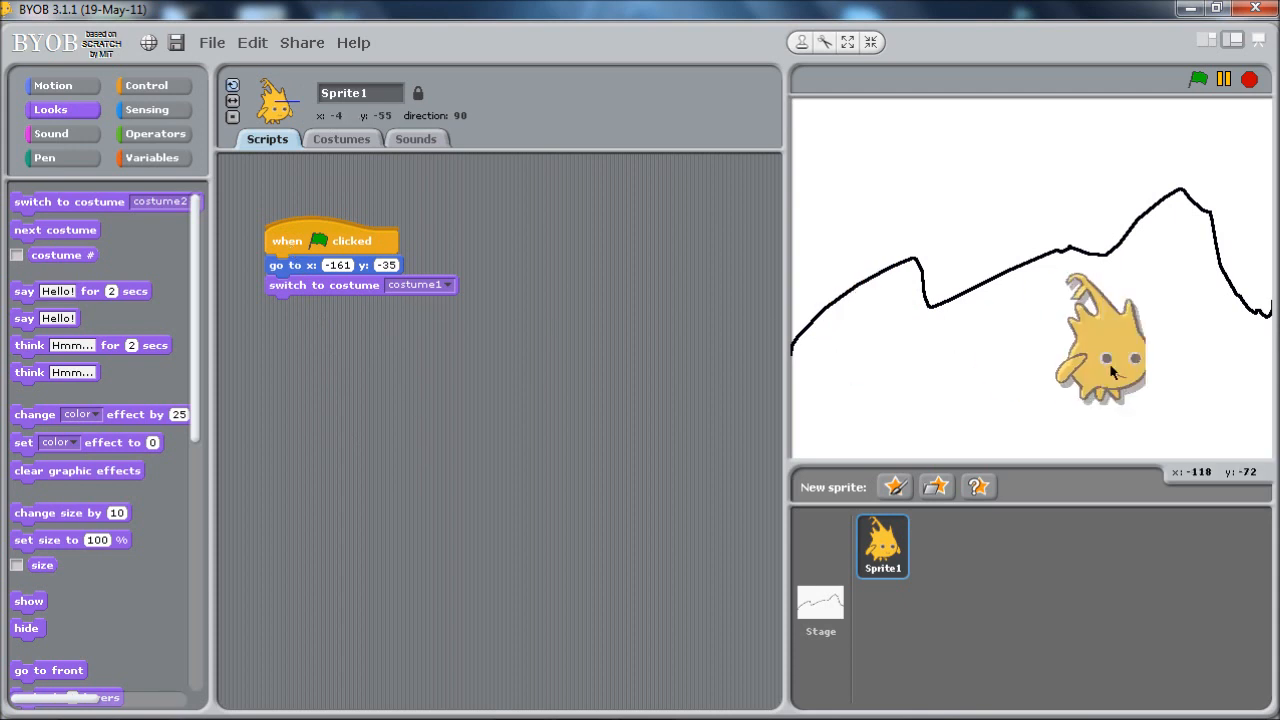
pyautogui.click(1201, 78)
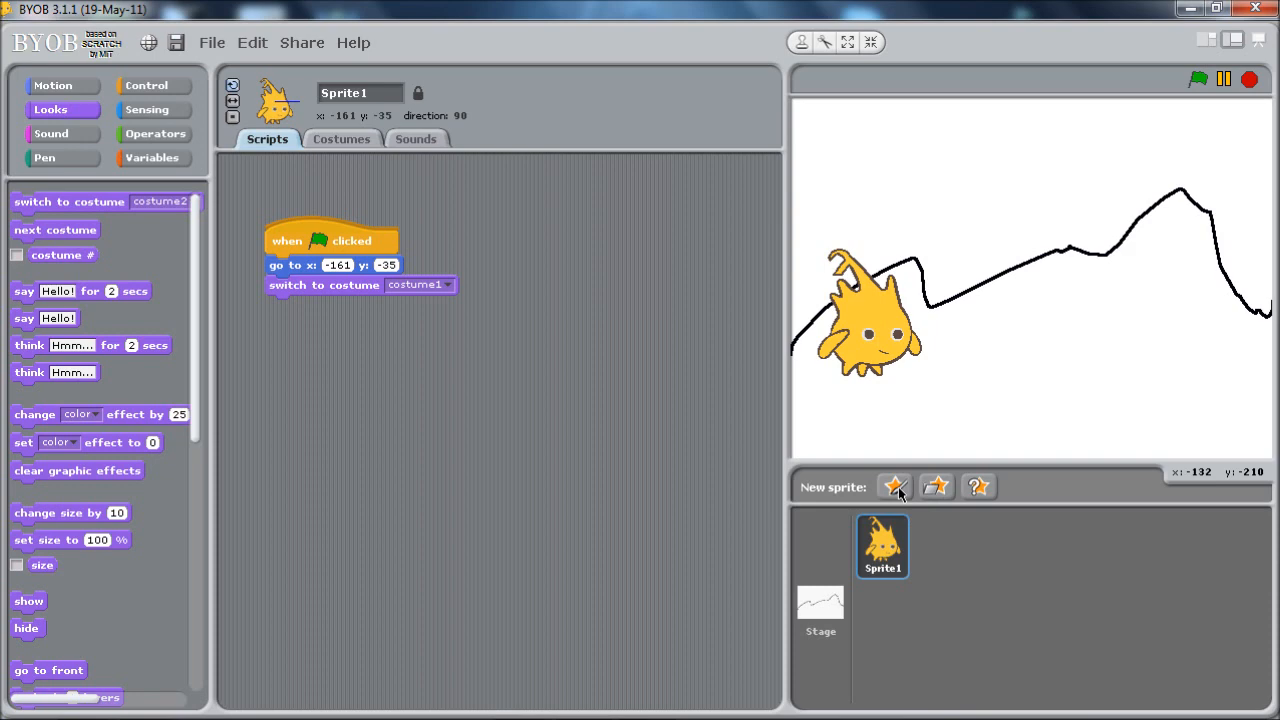
pyautogui.click(898, 487)
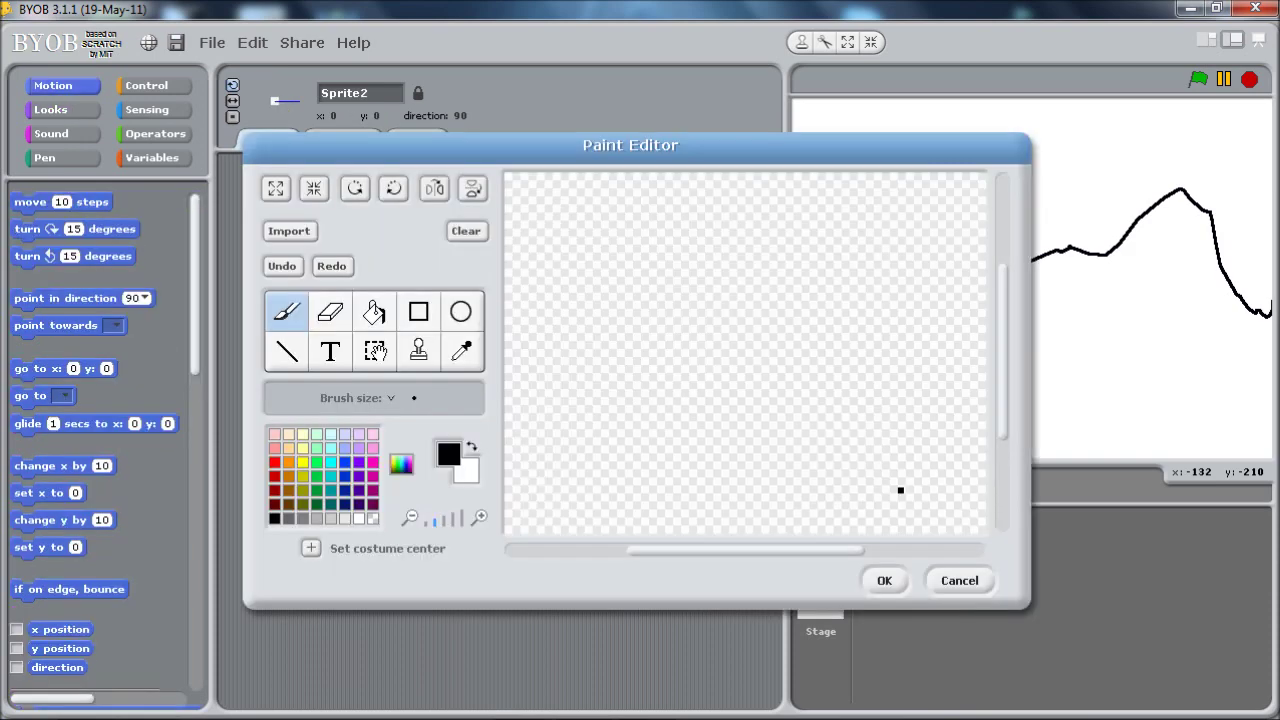
# Cancel the blank Paint Editor so the new Sprite2 is discarded.
pyautogui.click(960, 581)
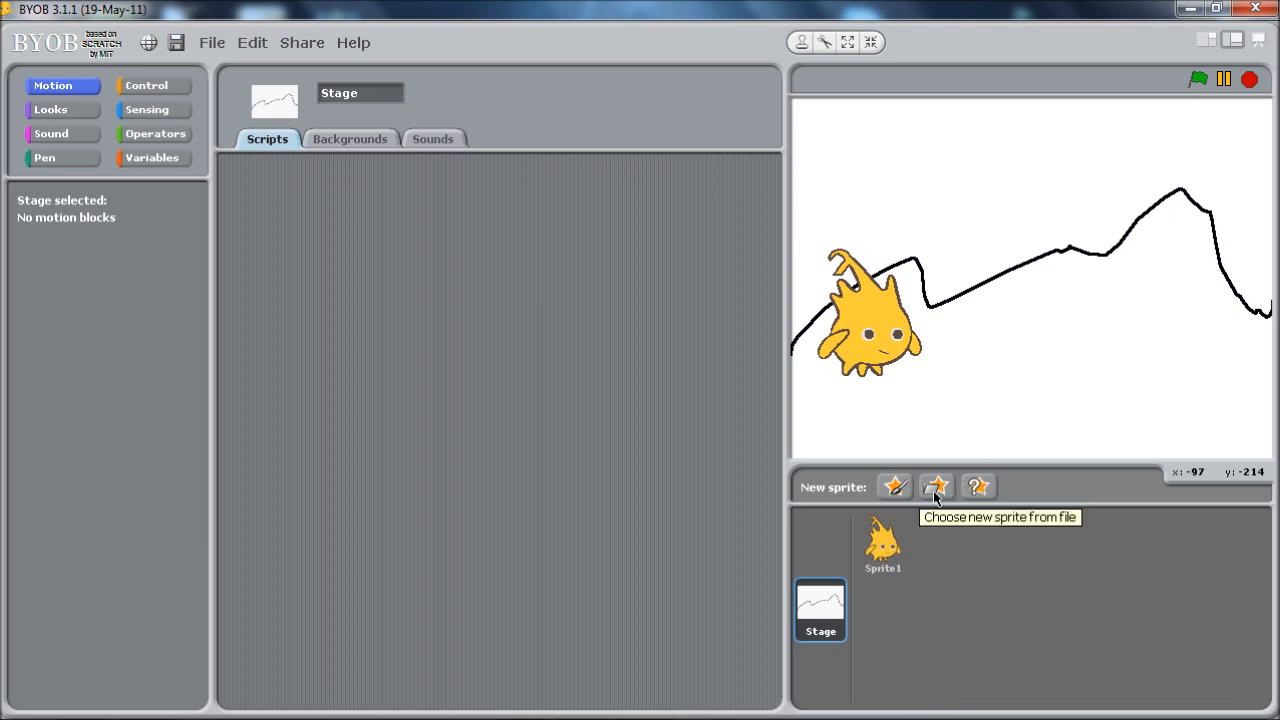
# Choose a new sprite from file, picking the blue monster fantasy10 in the Fantasy folder.
pyautogui.click(936, 490)
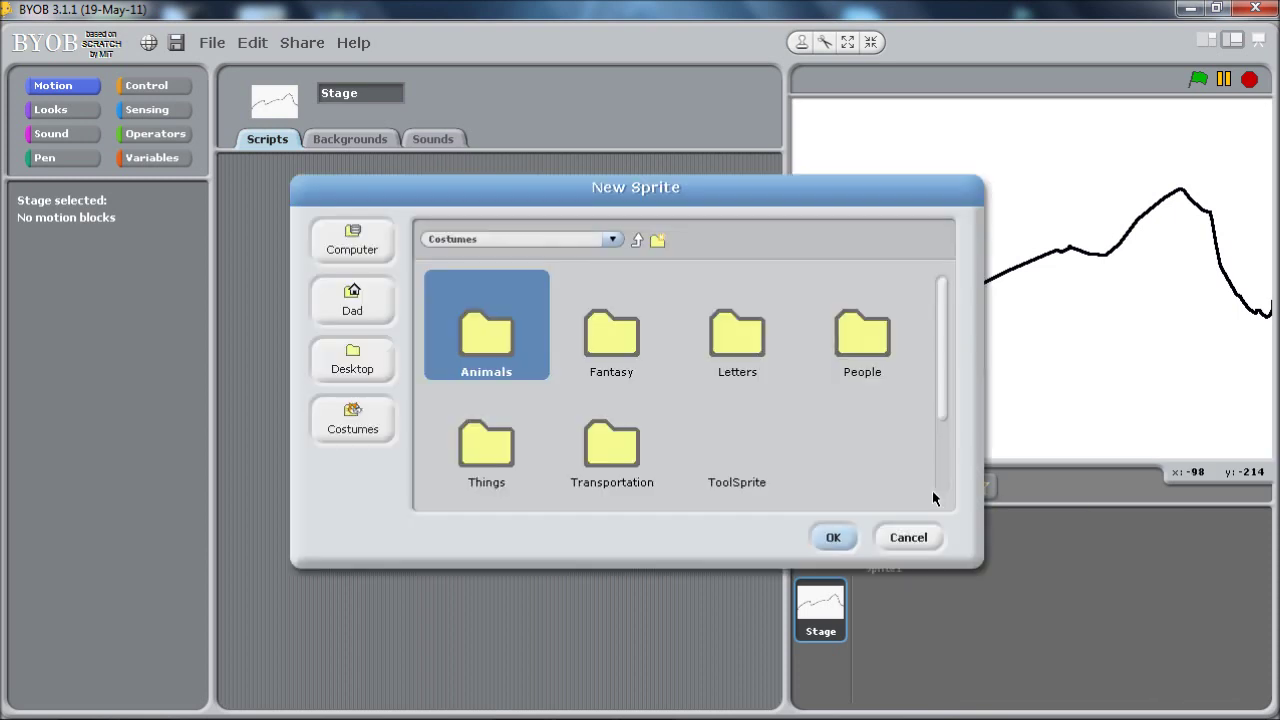
pyautogui.doubleClick(612, 355)
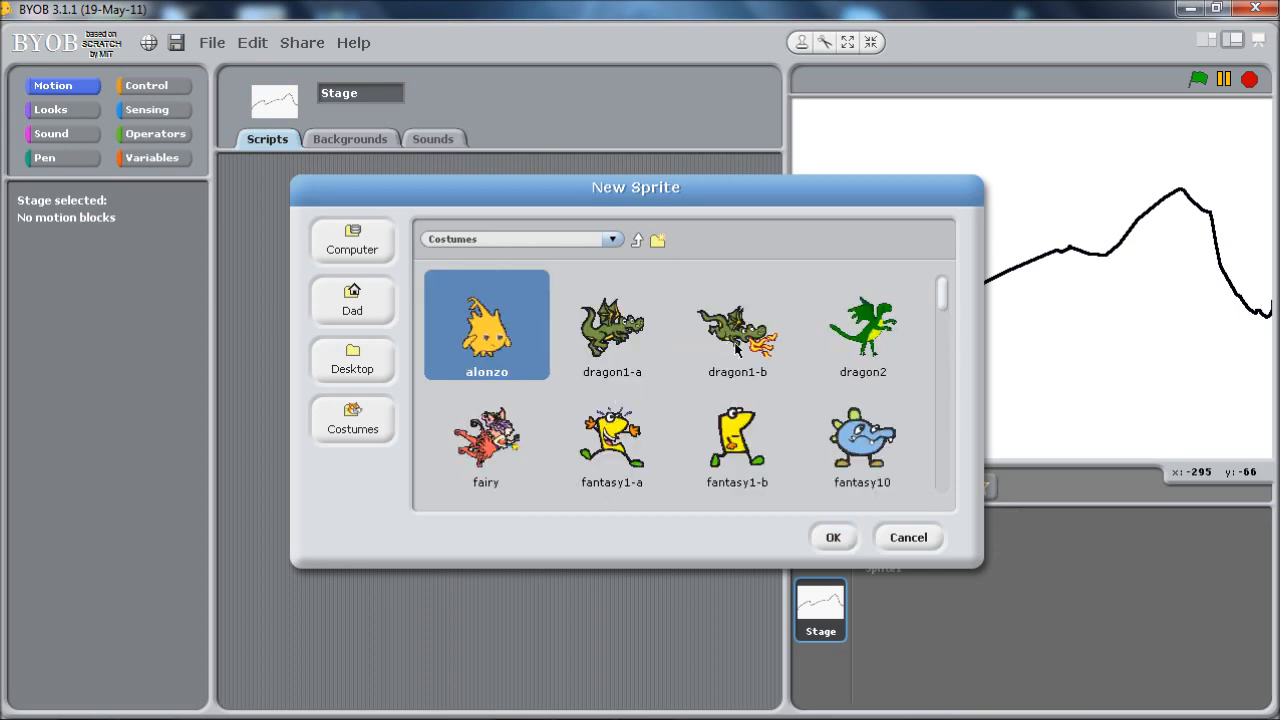
pyautogui.press('Down')
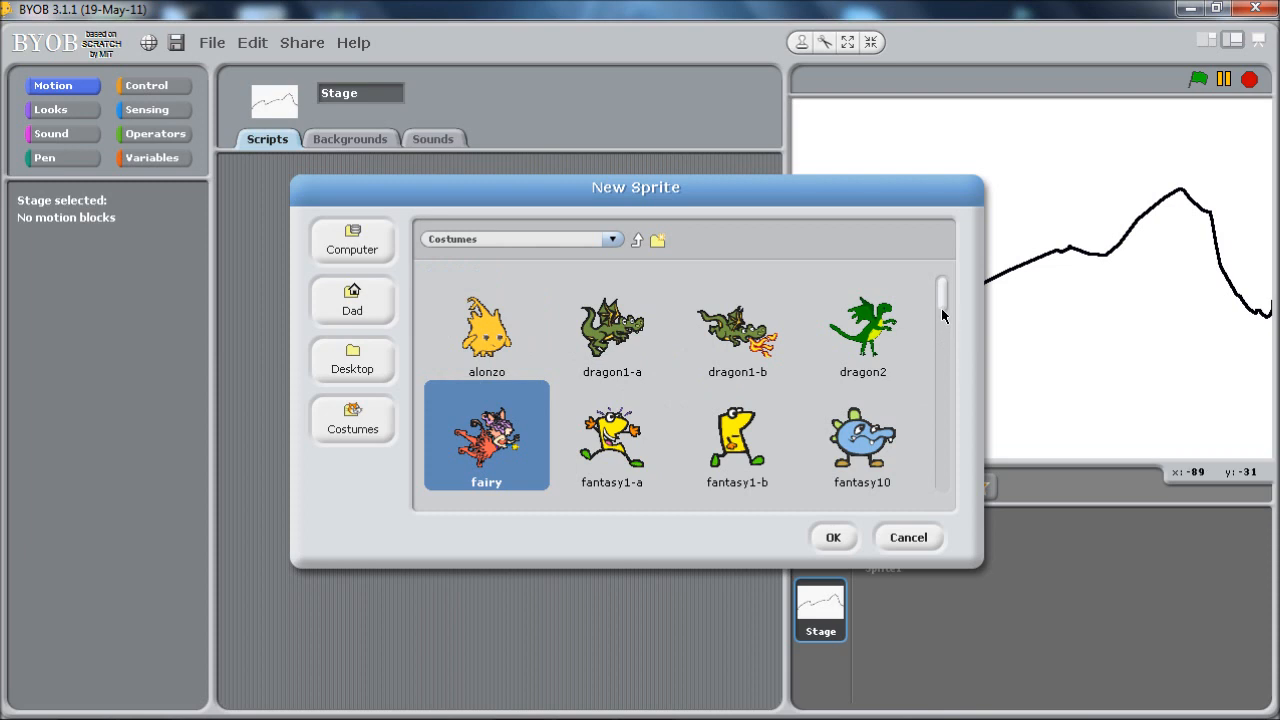
pyautogui.moveTo(941, 300); pyautogui.dragTo(957, 367)
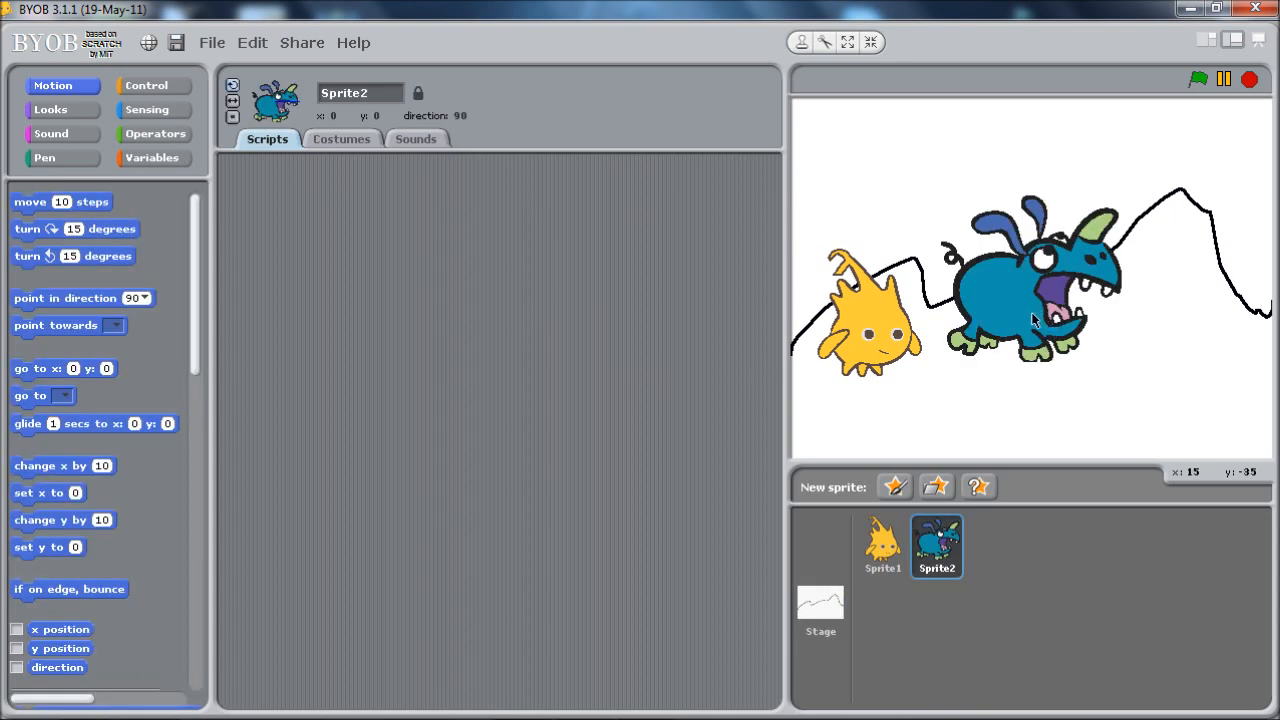
# Place Sprite2 on the right and give it a green-flag script going to x 103, y -11.
pyautogui.moveTo(1005, 306)
pyautogui.mouseDown()
pyautogui.moveTo(1122, 340)
pyautogui.moveTo(1109, 317)
pyautogui.mouseUp()
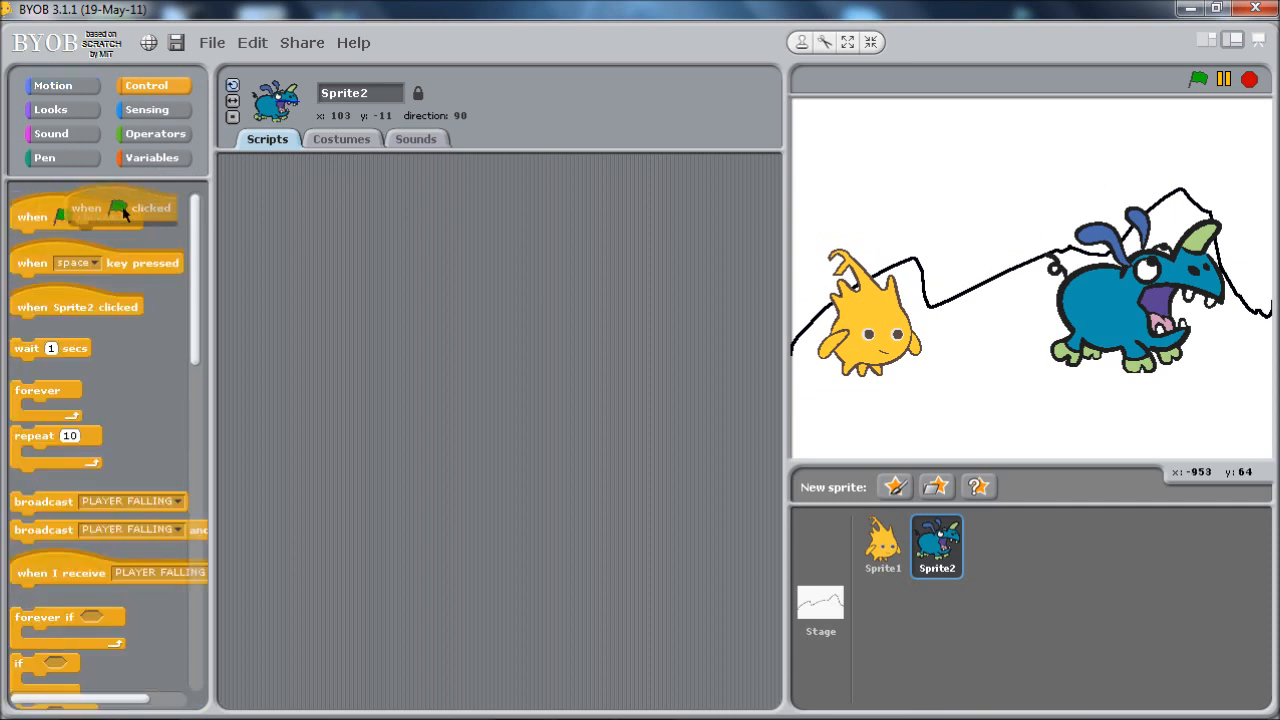
pyautogui.moveTo(80, 217); pyautogui.dragTo(294, 222)
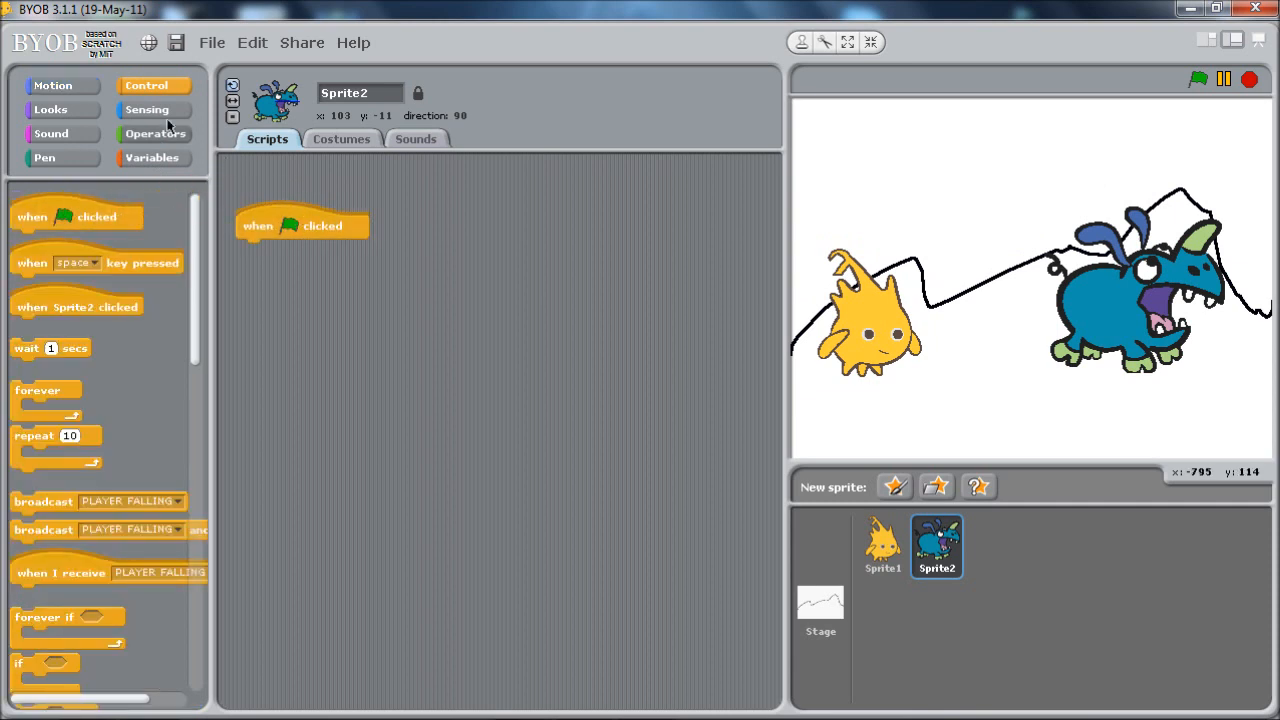
pyautogui.click(56, 88)
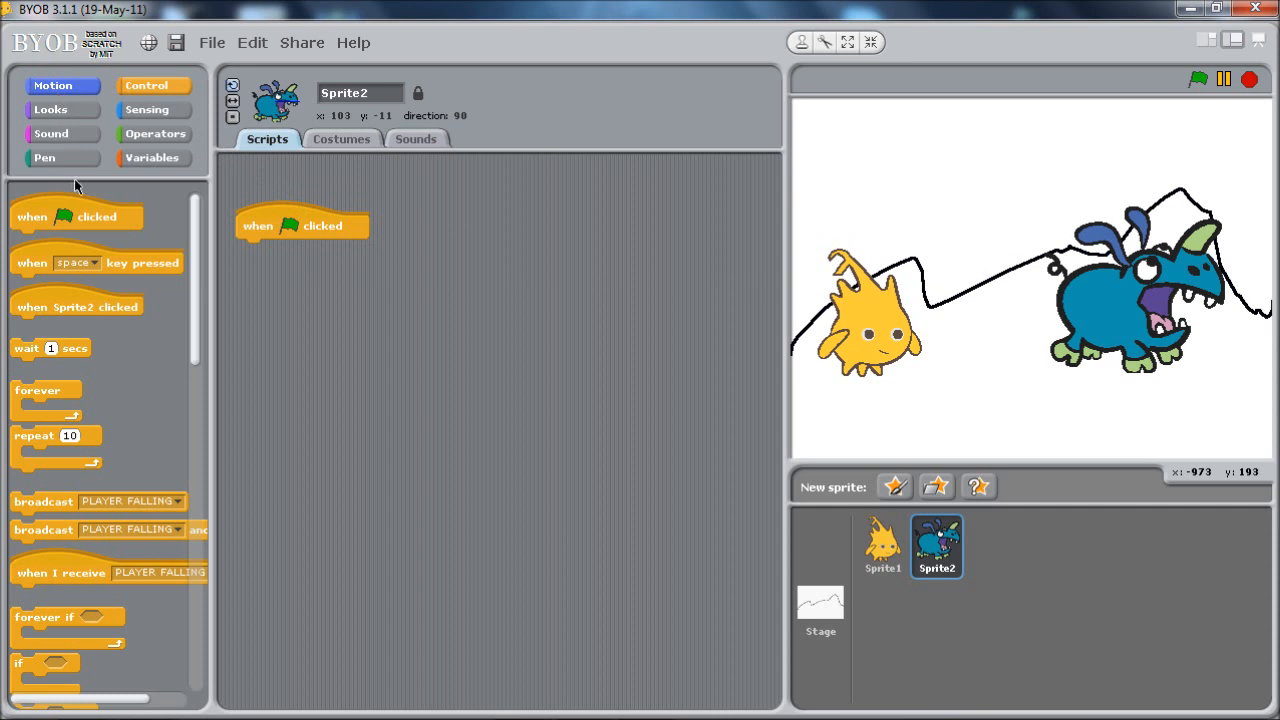
pyautogui.moveTo(36, 369); pyautogui.dragTo(270, 264)
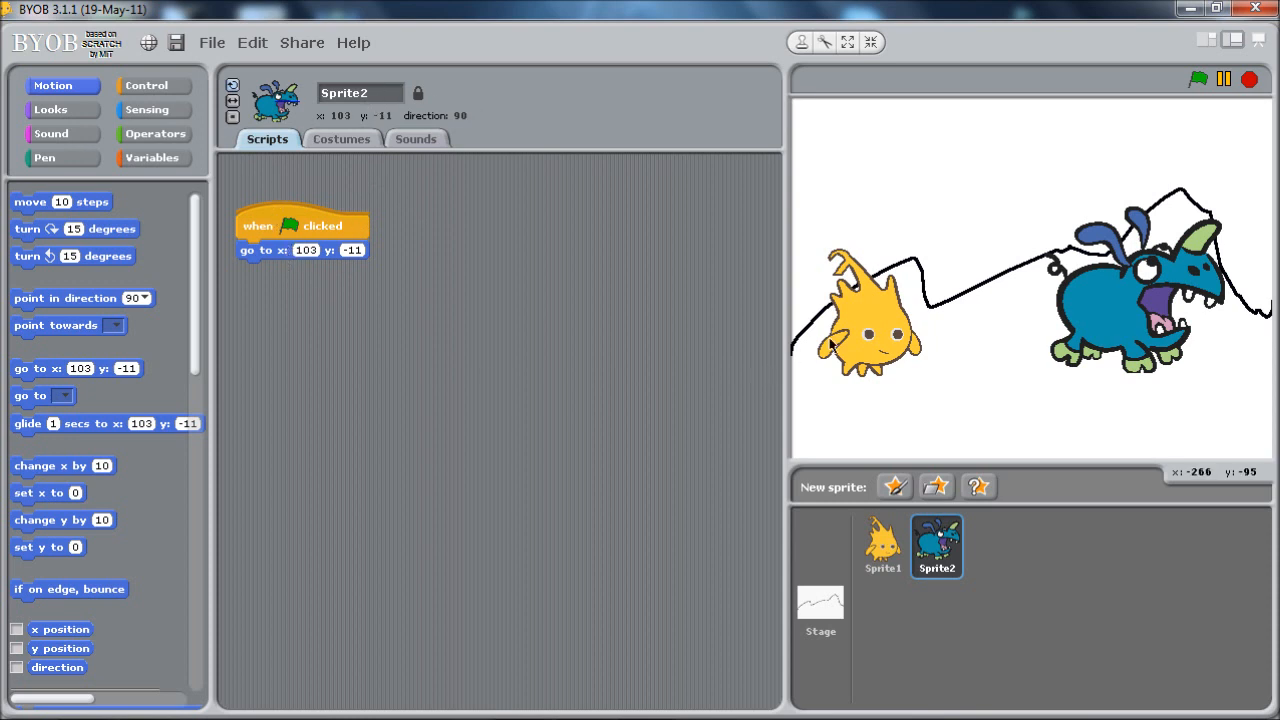
pyautogui.click(341, 139)
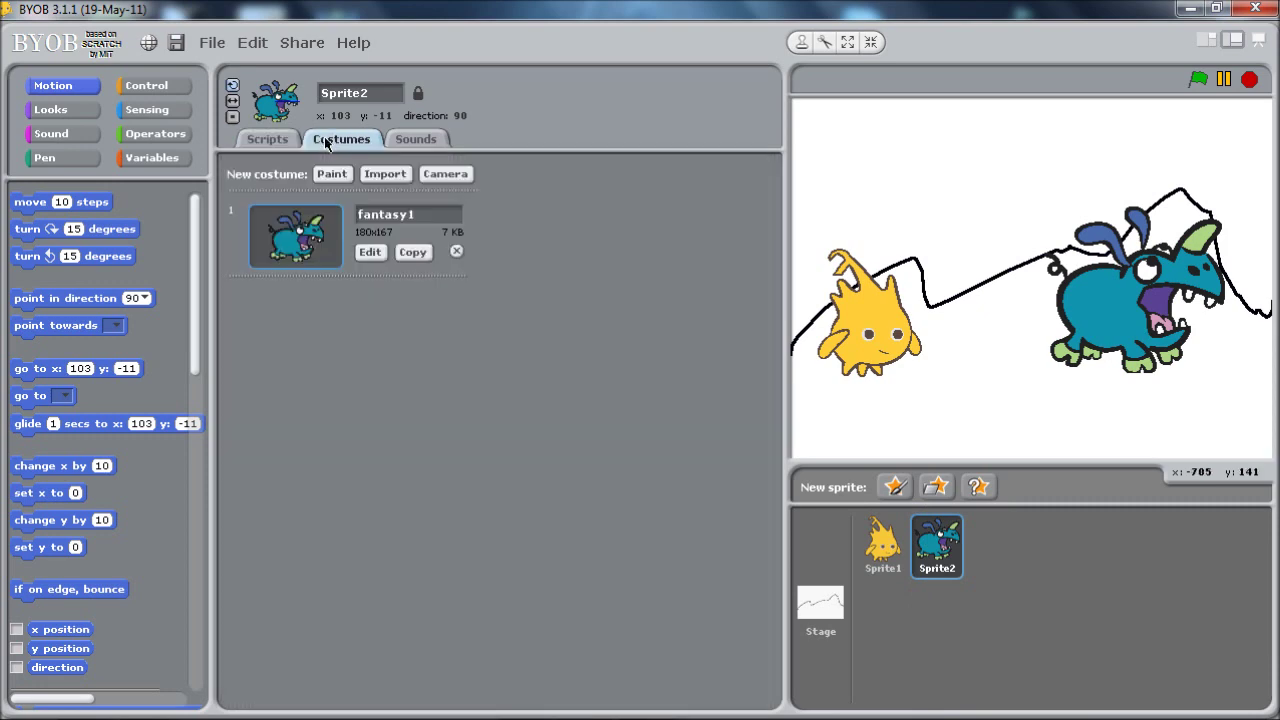
# Flip the monster's fantasy1 costume horizontally in the paint editor and keep it.
pyautogui.click(369, 252)
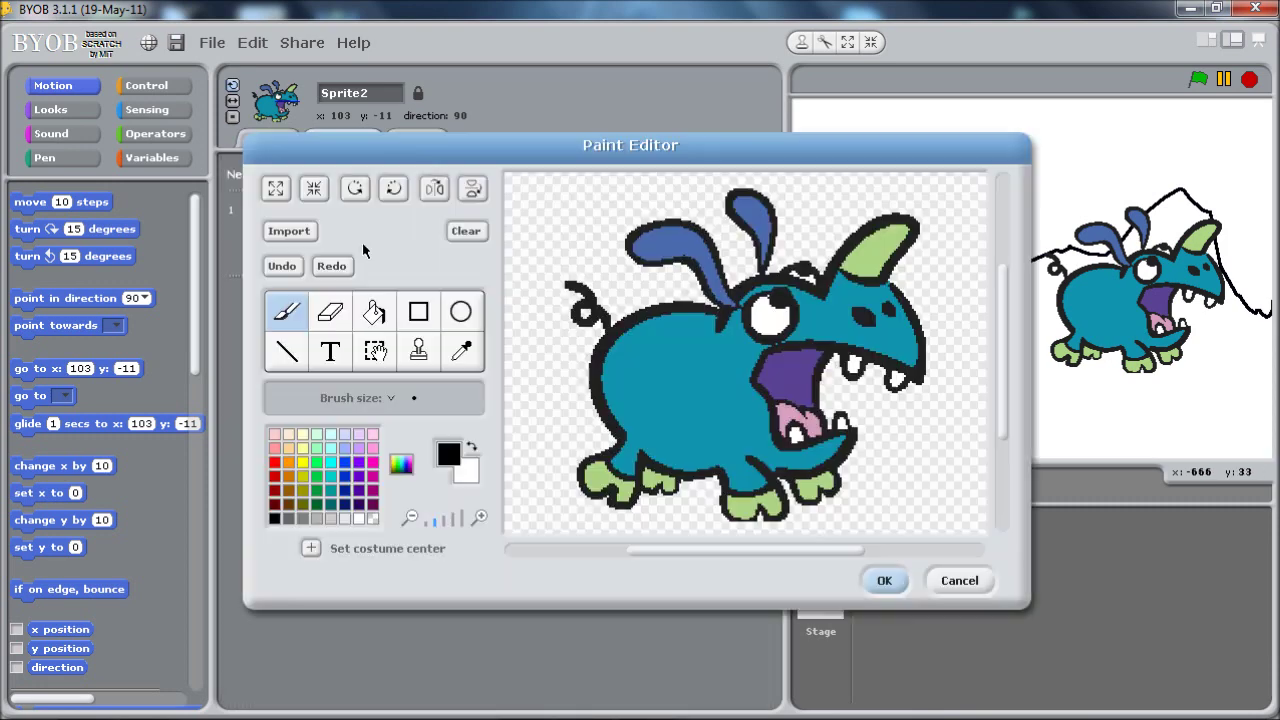
pyautogui.click(434, 189)
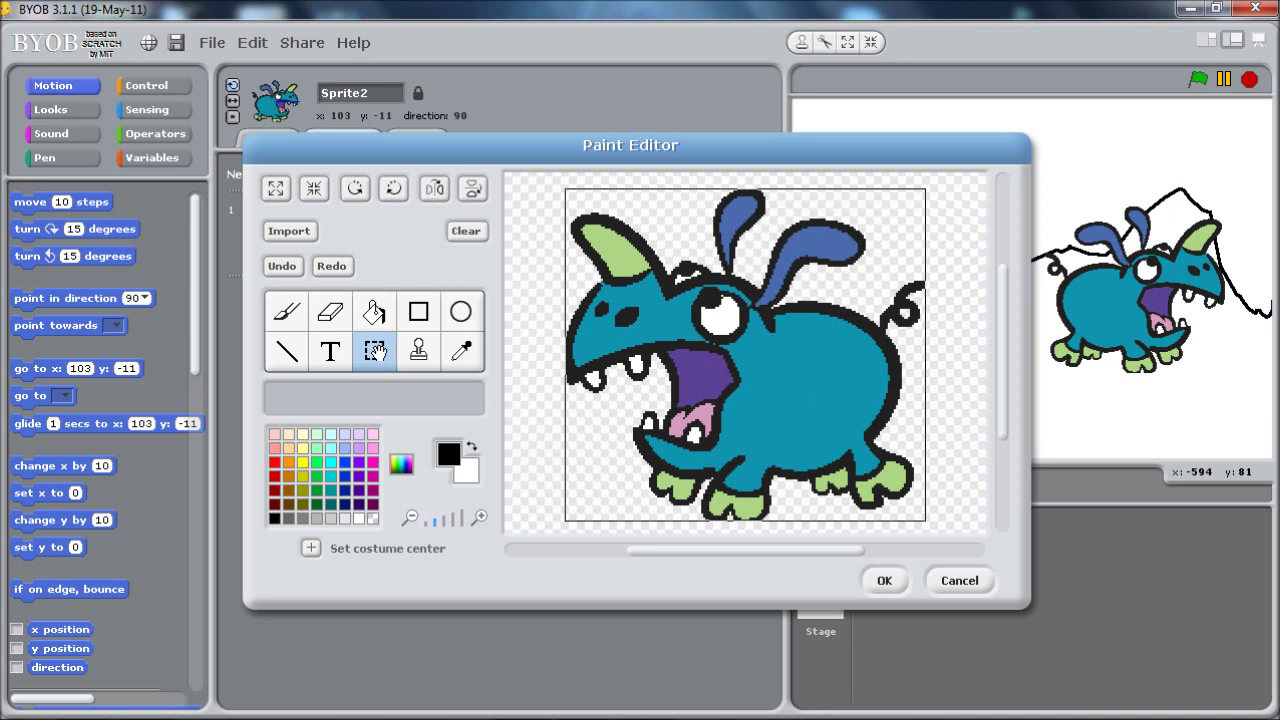
pyautogui.click(887, 581)
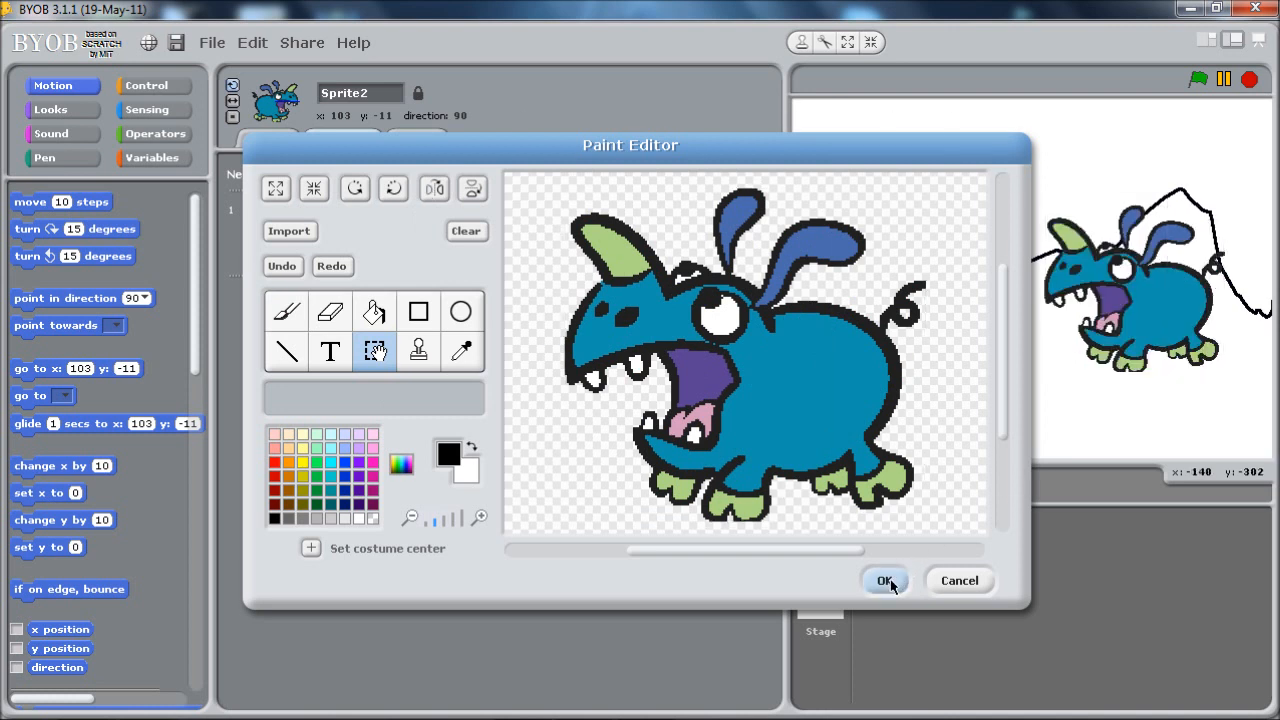
pyautogui.click(887, 581)
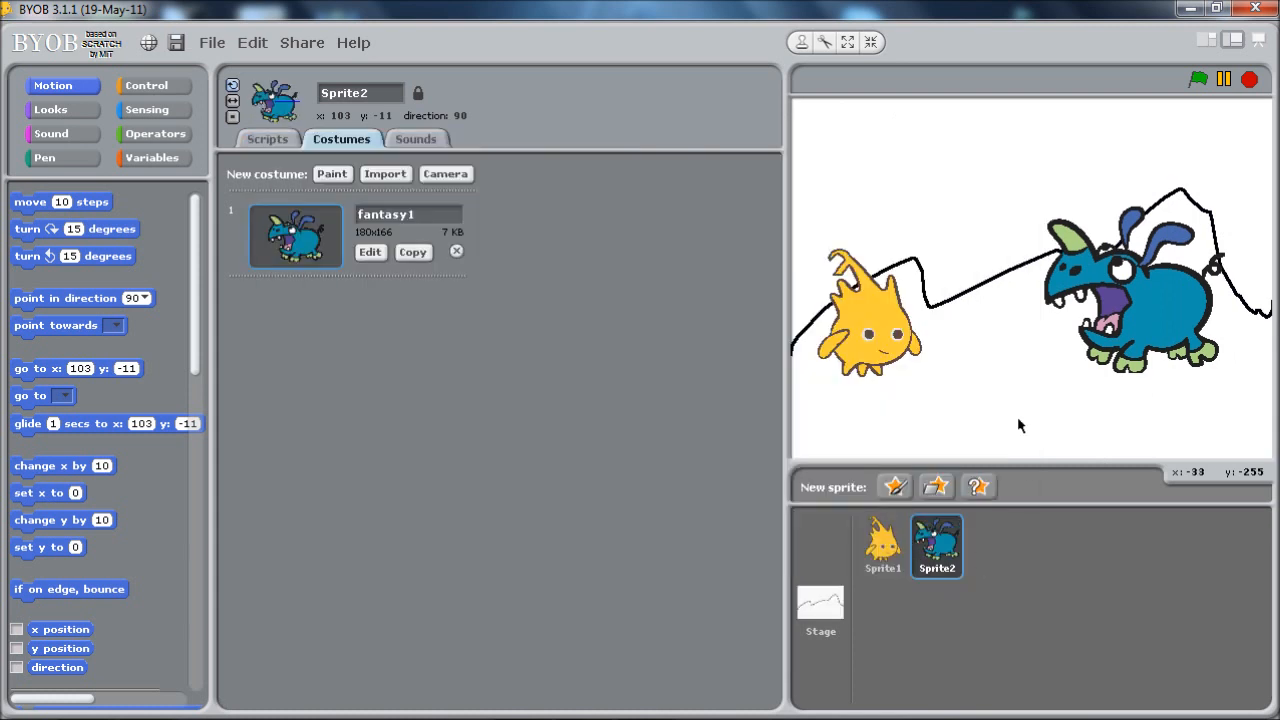
# Shift both sprites on stage, then run the green flag to reset their positions.
pyautogui.moveTo(896, 340); pyautogui.dragTo(908, 213)
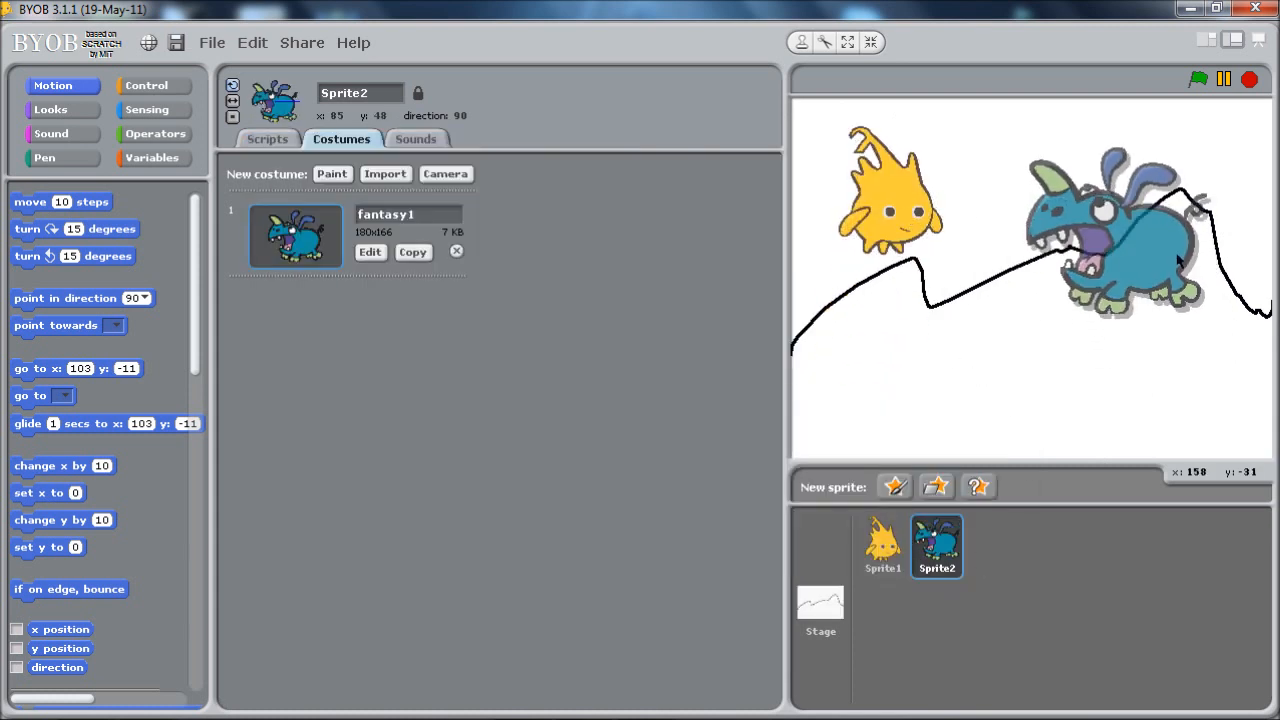
pyautogui.moveTo(1130, 290); pyautogui.dragTo(1060, 240)
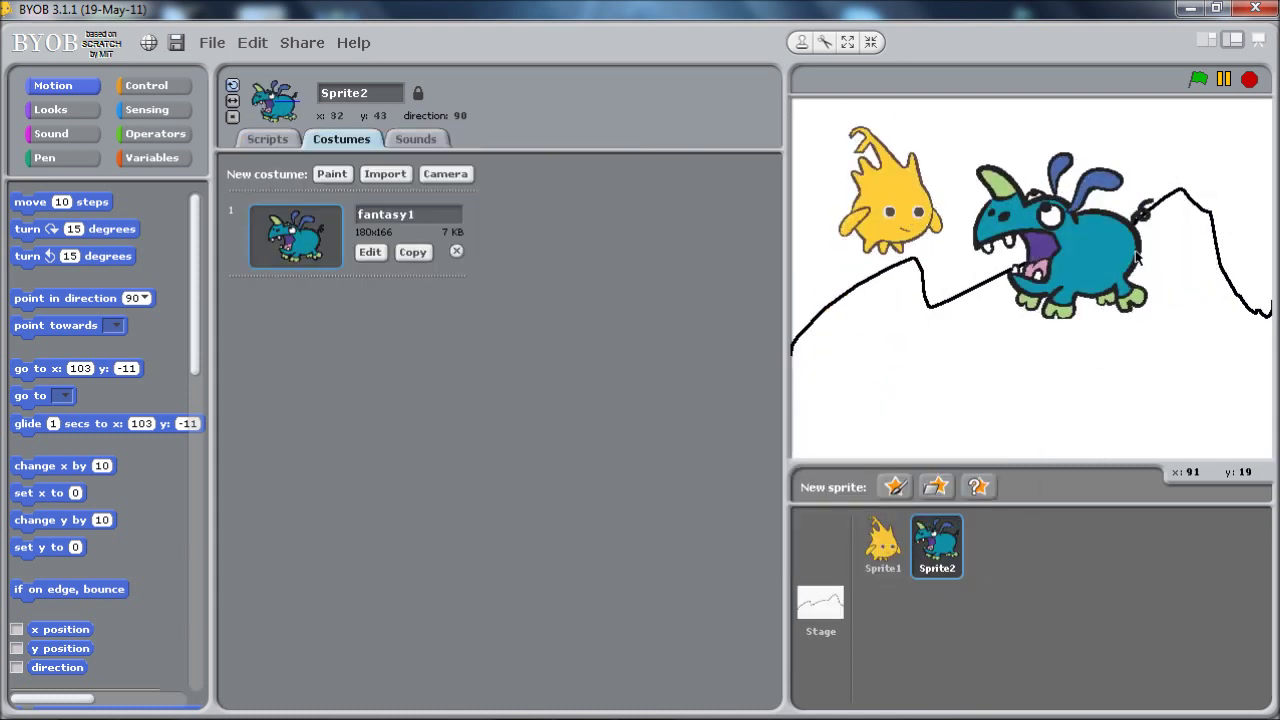
pyautogui.click(1199, 79)
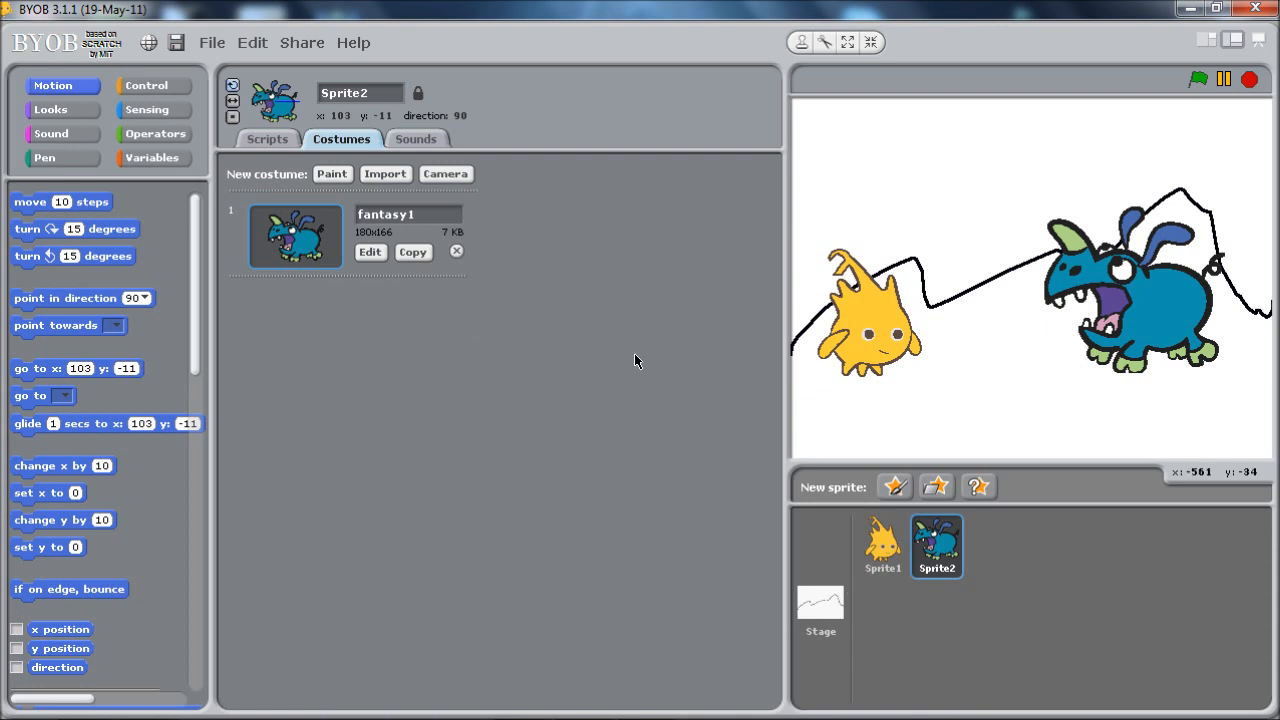
pyautogui.click(268, 139)
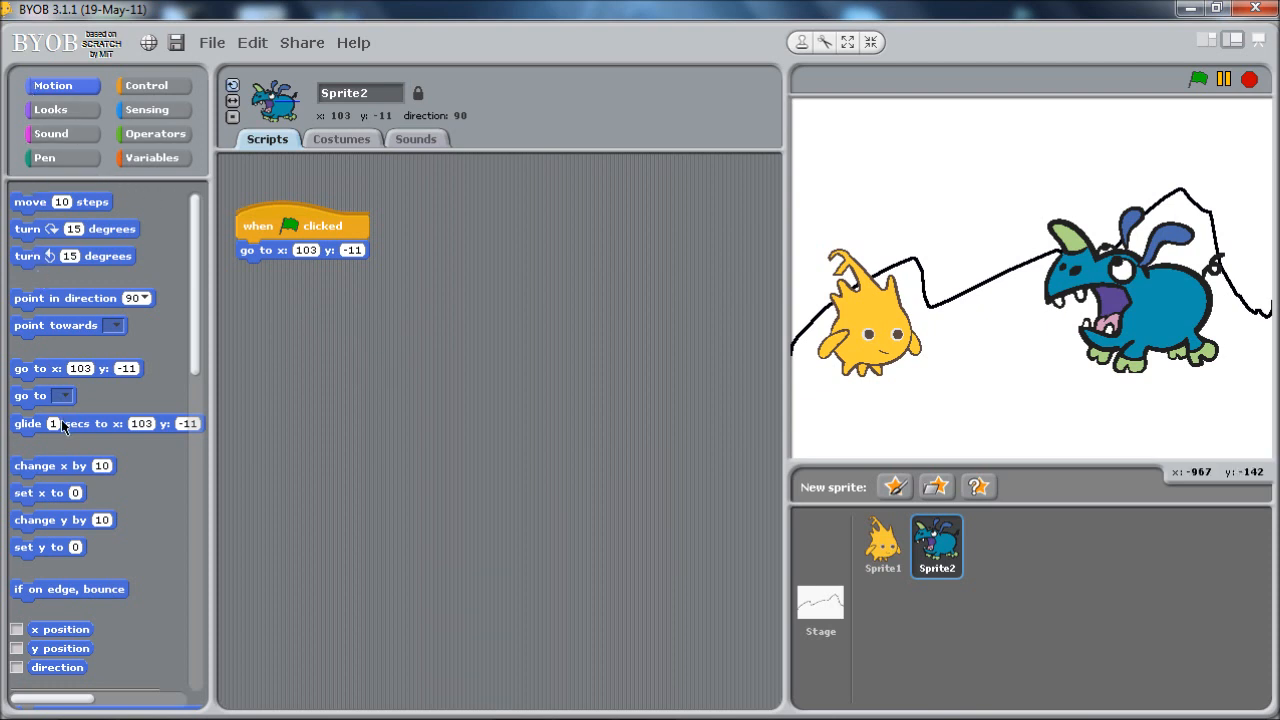
# Add a glide 1 secs to x 103, y 120 block and run it so the monster rises.
pyautogui.moveTo(62, 426); pyautogui.dragTo(288, 347)
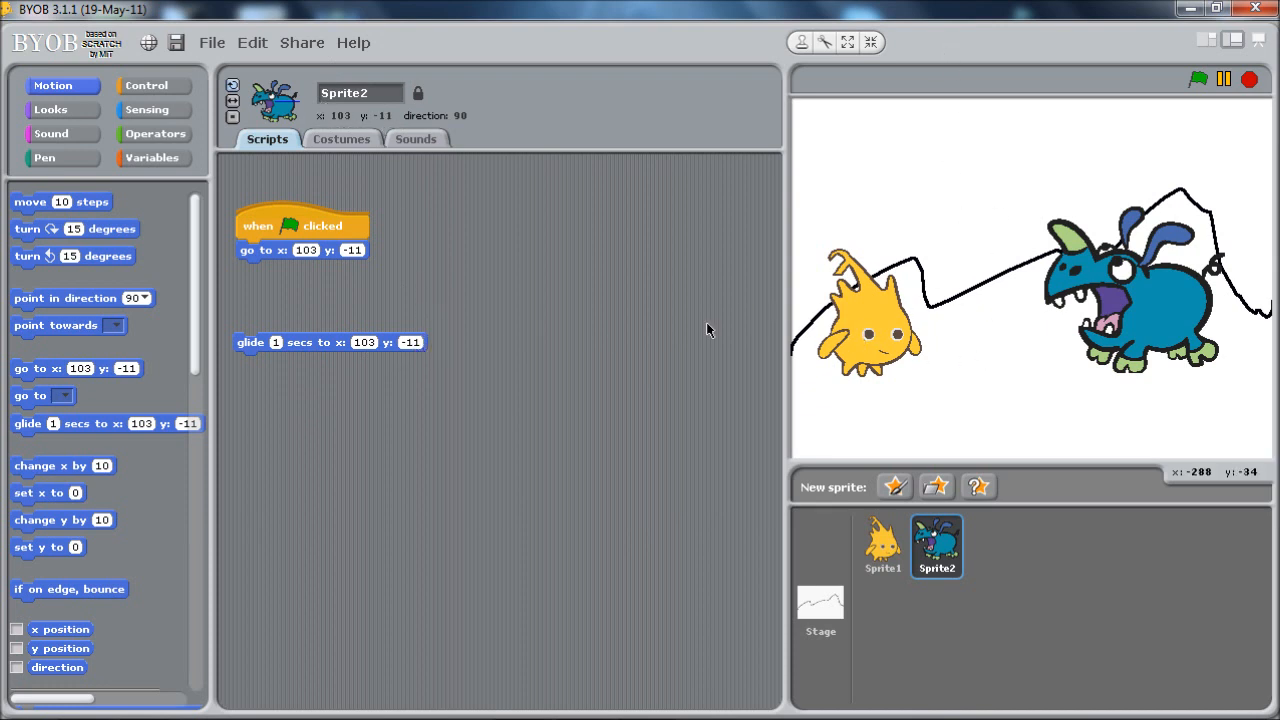
pyautogui.click(410, 342)
pyautogui.write('1')
pyautogui.write('20')
pyautogui.click(333, 345)
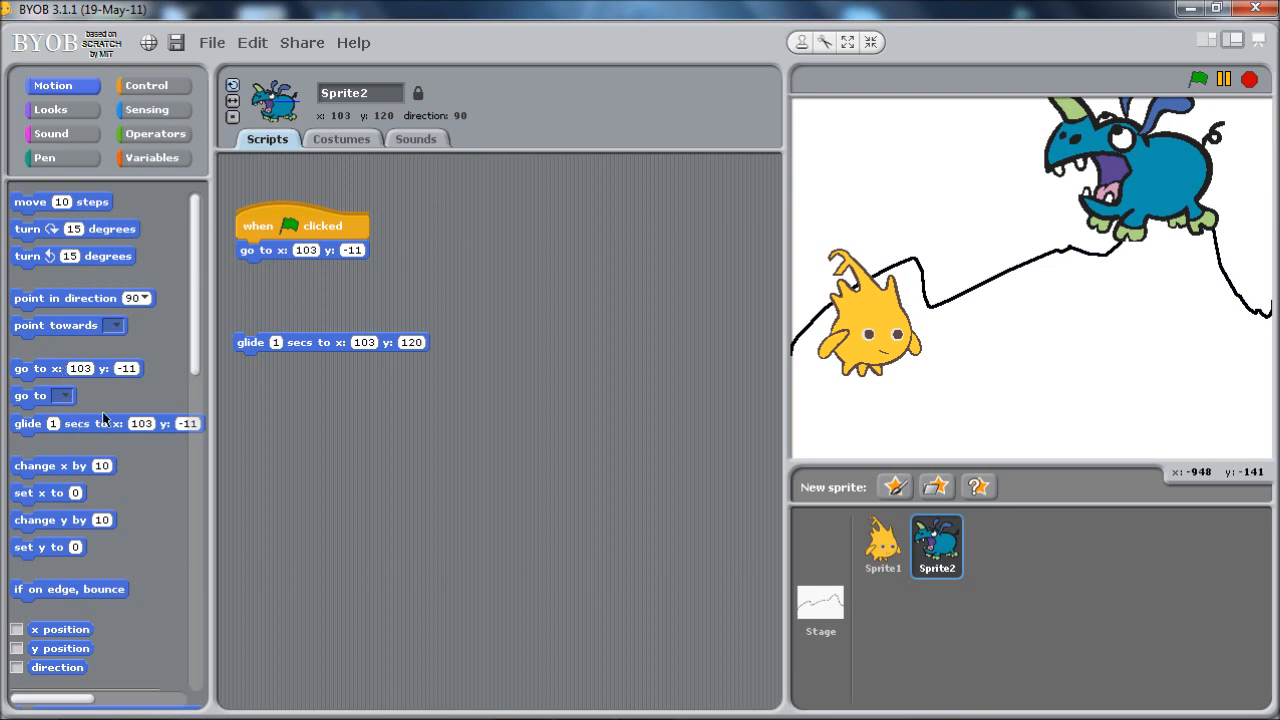
# Duplicate the glide block, set its y to -11 and test the monster gliding down.
pyautogui.rightClick(318, 341)
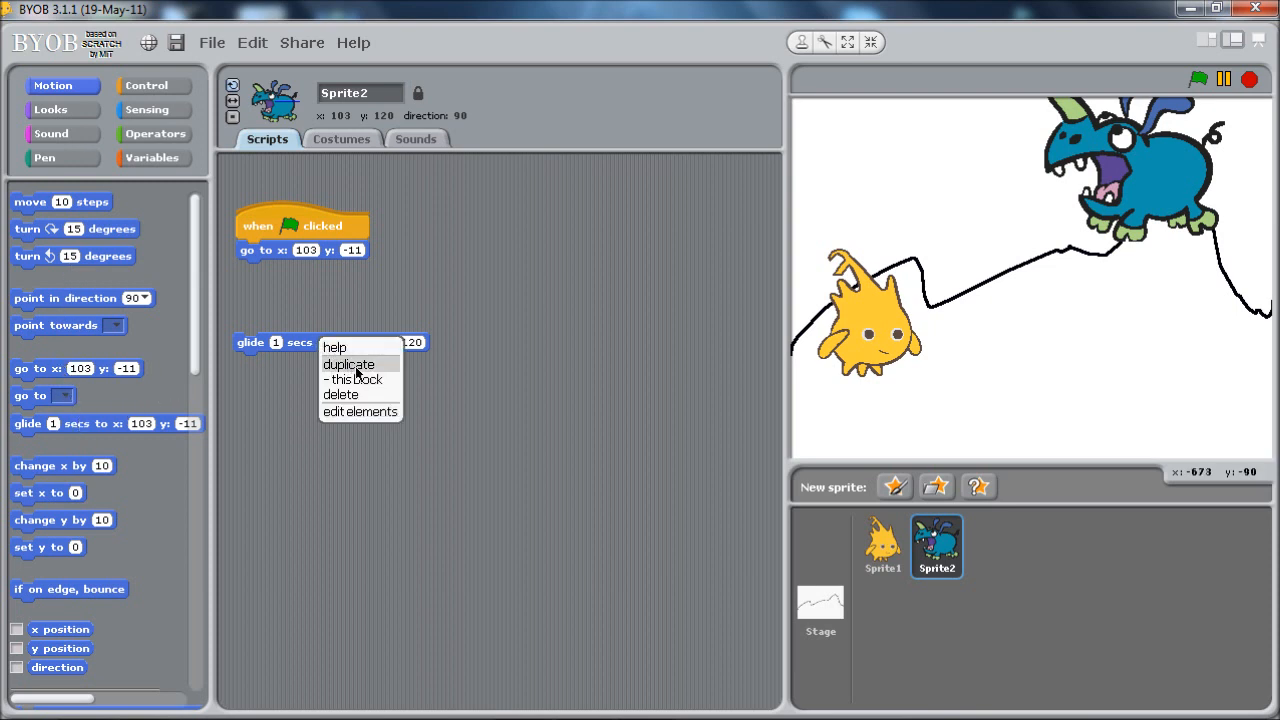
pyautogui.click(348, 364)
pyautogui.click(350, 393)
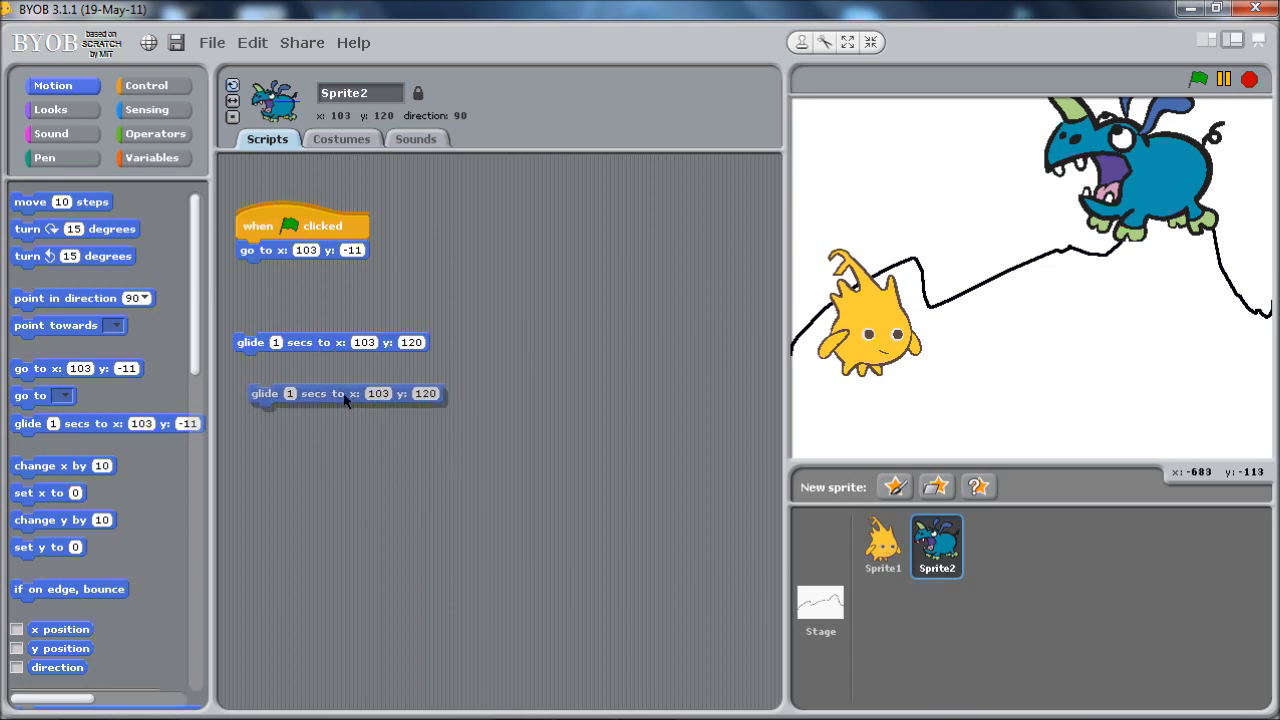
pyautogui.moveTo(350, 393); pyautogui.dragTo(342, 404)
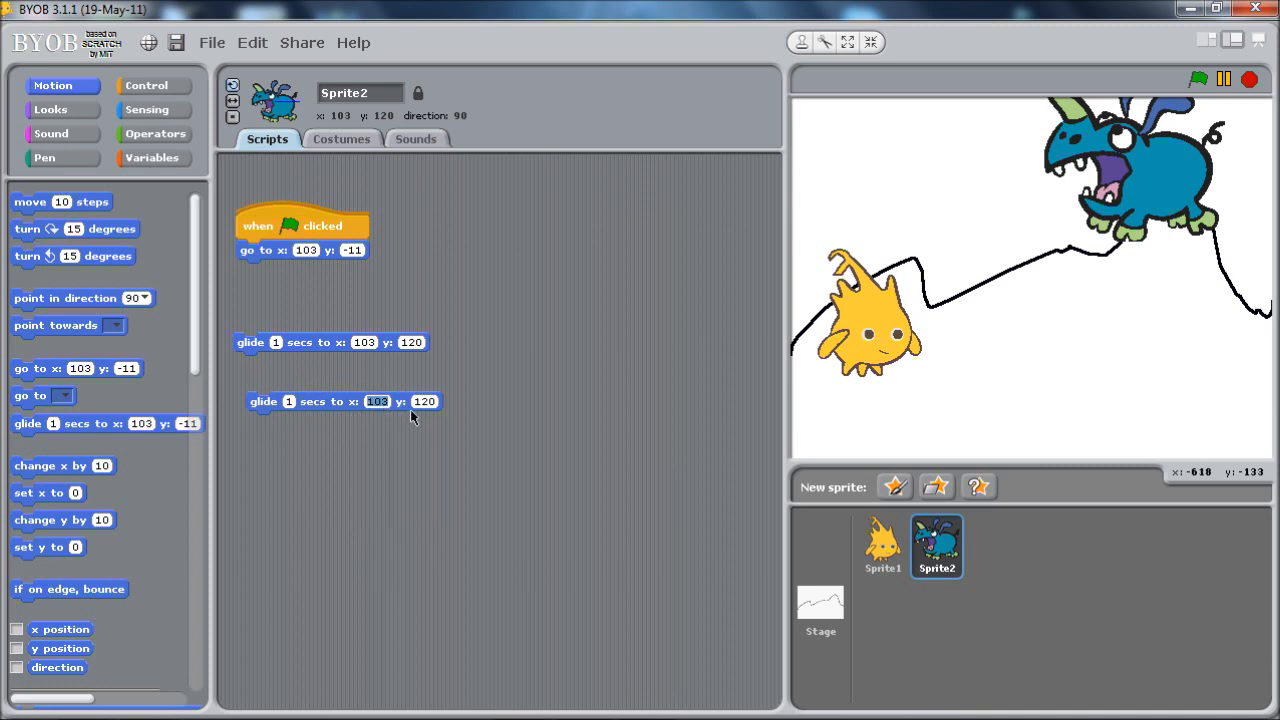
pyautogui.click(424, 401)
pyautogui.write('-11')
pyautogui.click(346, 402)
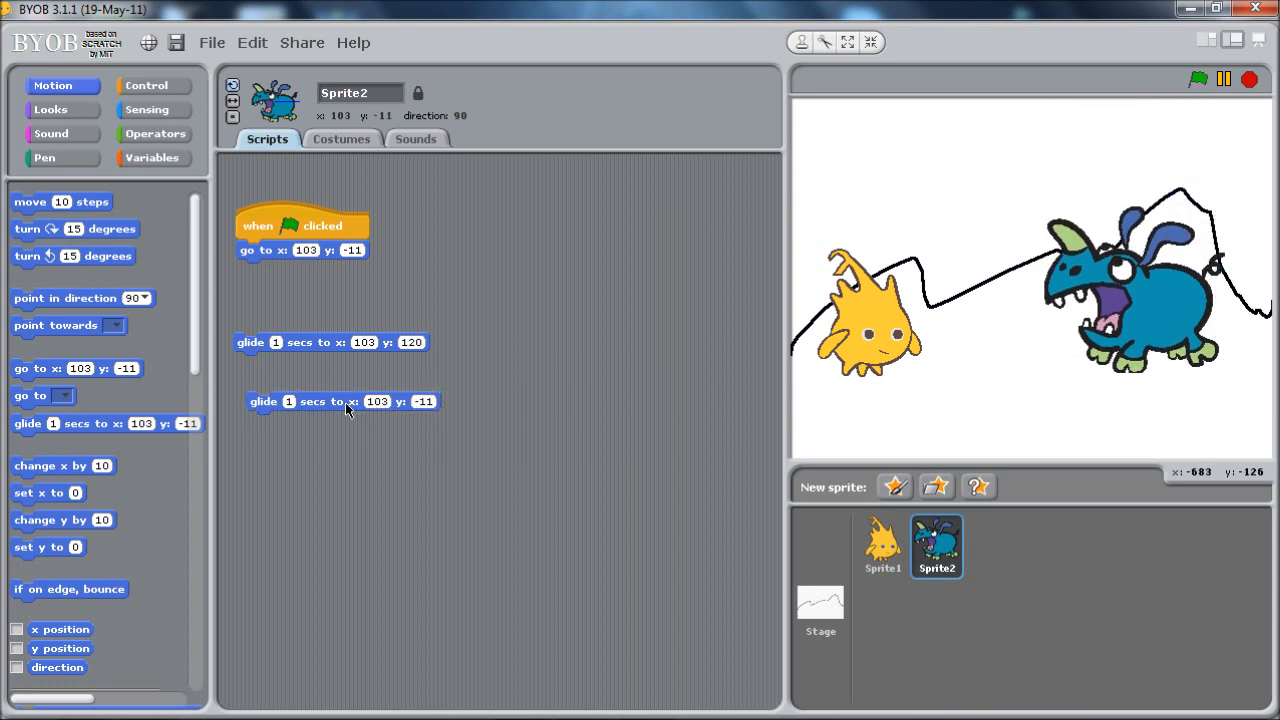
# Stack the downward glide under the upward one and run the up-and-down sequence.
pyautogui.moveTo(350, 402); pyautogui.dragTo(337, 347)
pyautogui.click(337, 347)
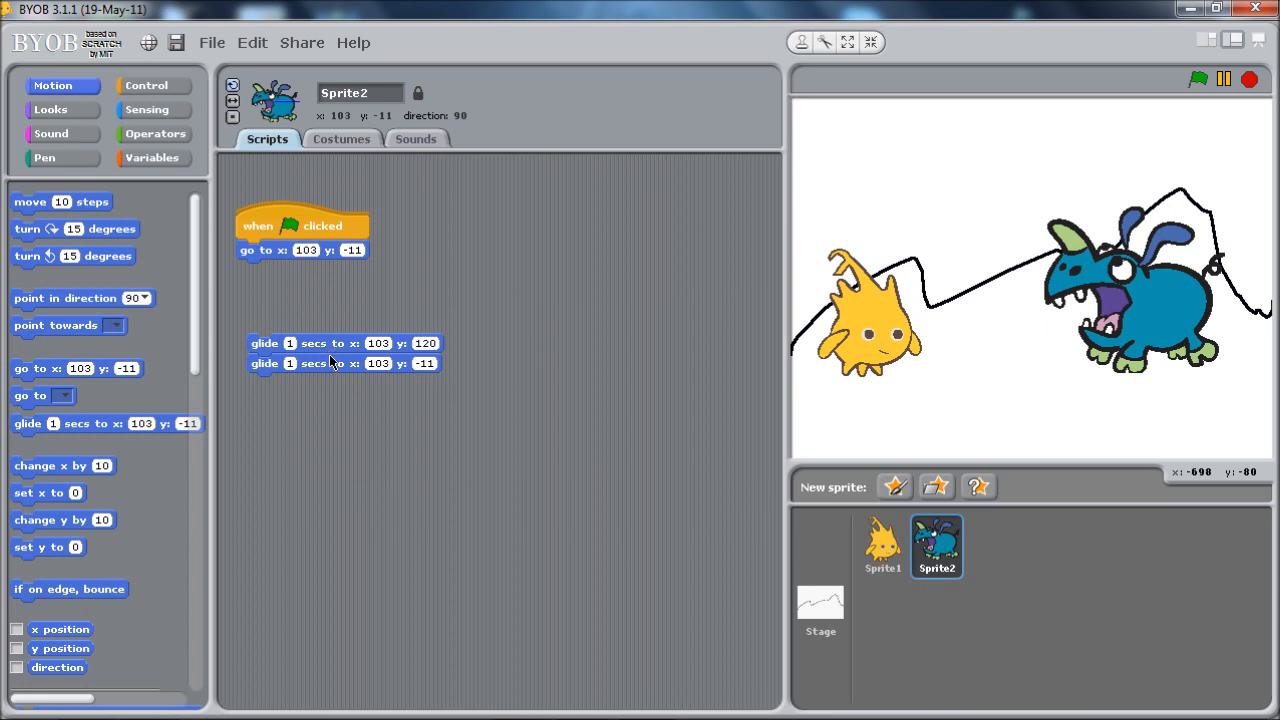
pyautogui.moveTo(328, 349); pyautogui.dragTo(431, 389)
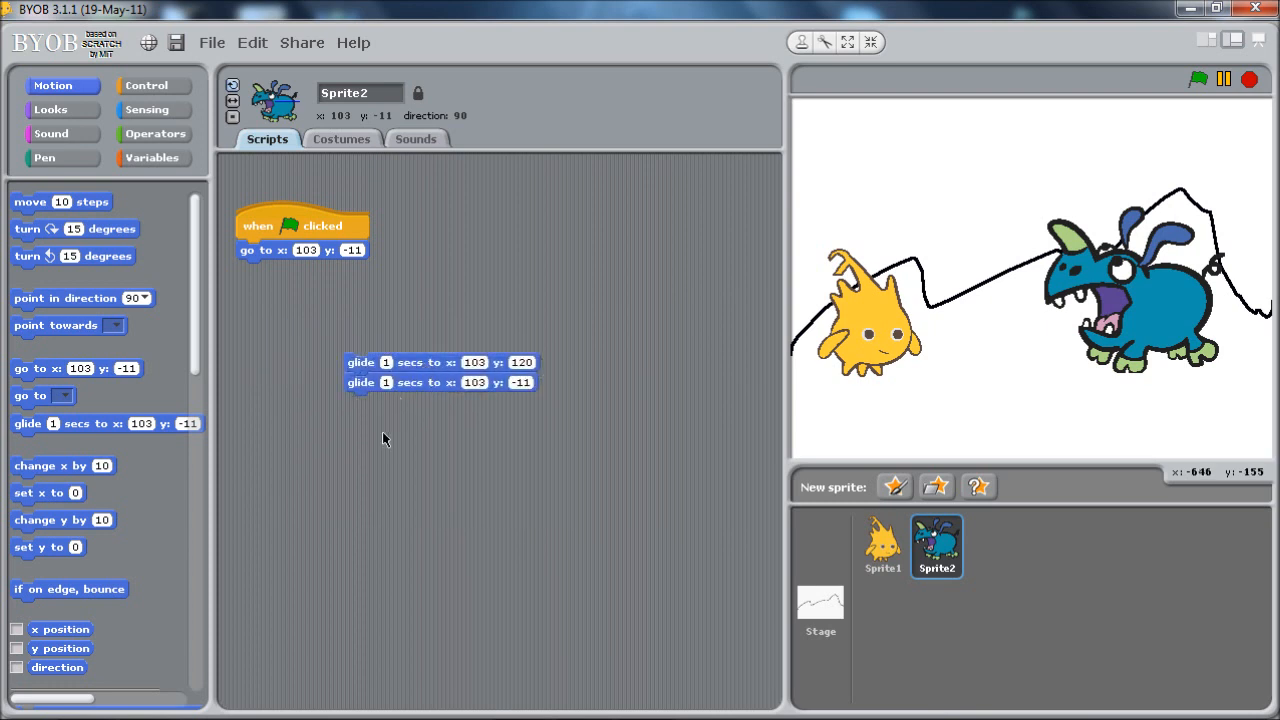
# Wrap both glides in a forever loop under the go-to block and run the game to watch.
pyautogui.click(147, 88)
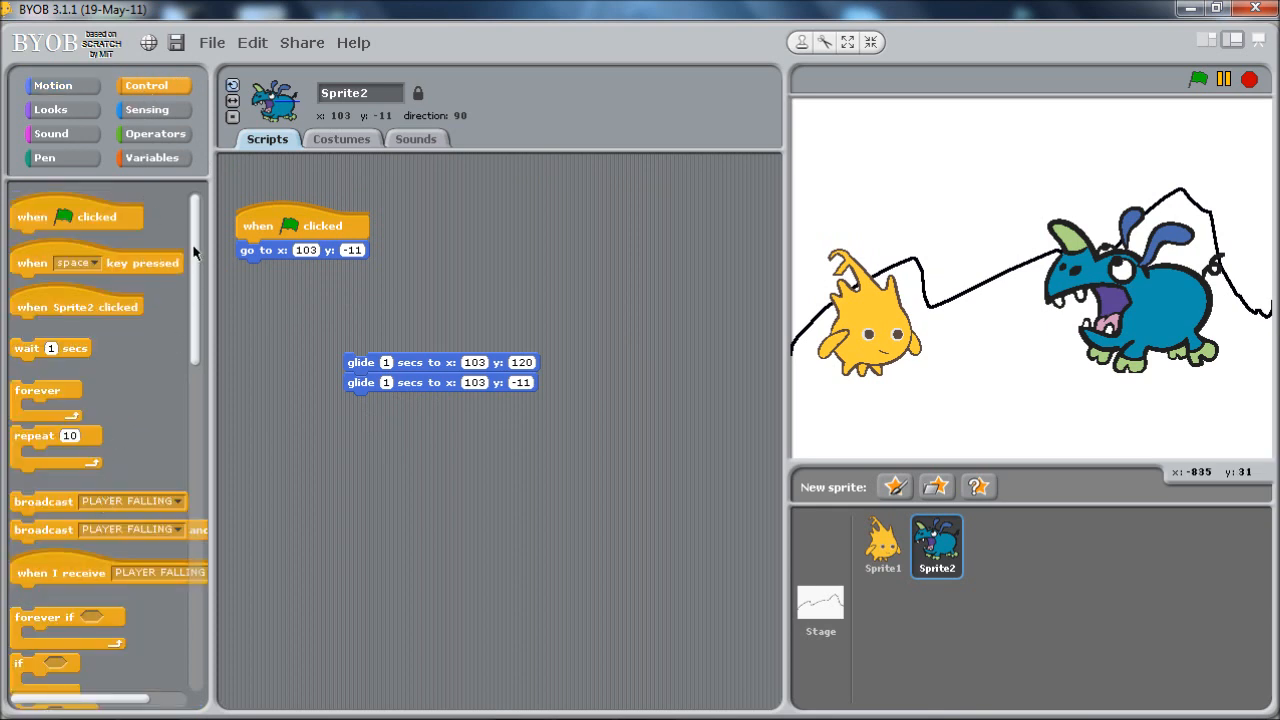
pyautogui.moveTo(196, 255)
pyautogui.mouseDown()
pyautogui.moveTo(192, 290)
pyautogui.moveTo(196, 260)
pyautogui.mouseUp()
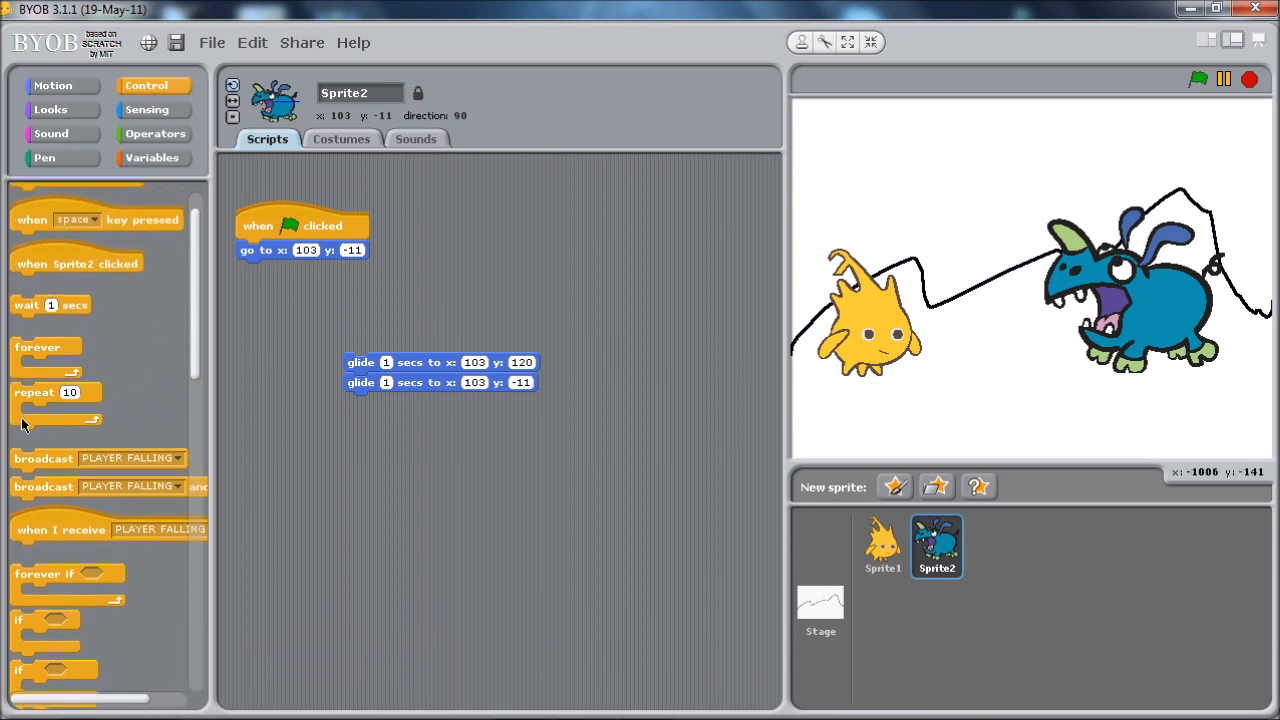
pyautogui.moveTo(40, 392)
pyautogui.mouseDown()
pyautogui.moveTo(52, 402)
pyautogui.moveTo(40, 392)
pyautogui.mouseUp()
pyautogui.moveTo(192, 358); pyautogui.dragTo(194, 395)
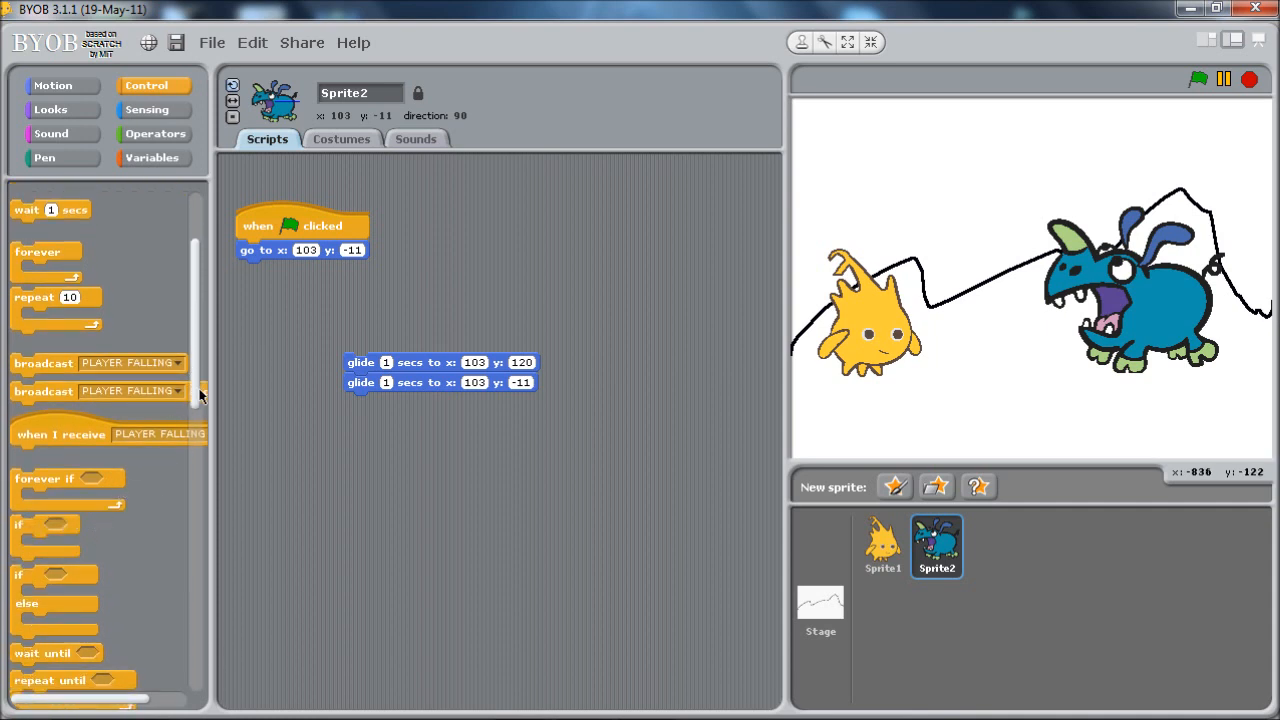
pyautogui.moveTo(200, 398); pyautogui.dragTo(196, 333)
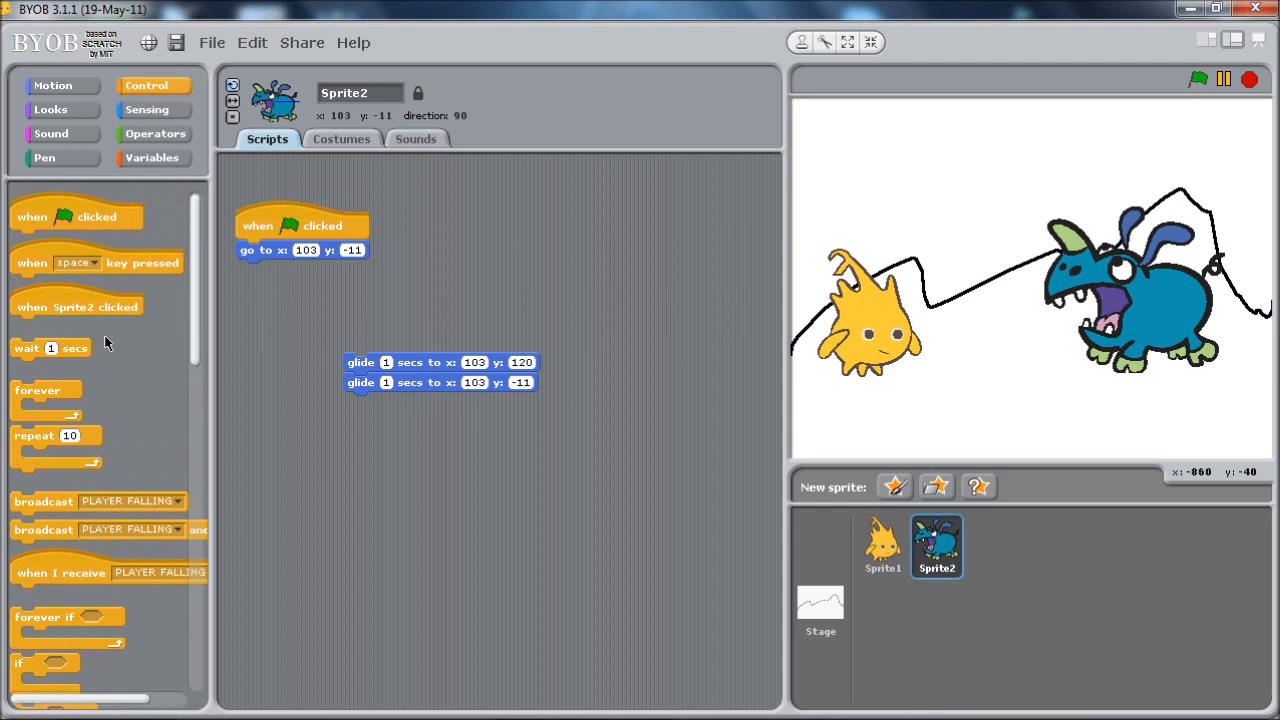
pyautogui.moveTo(36, 390); pyautogui.dragTo(340, 360)
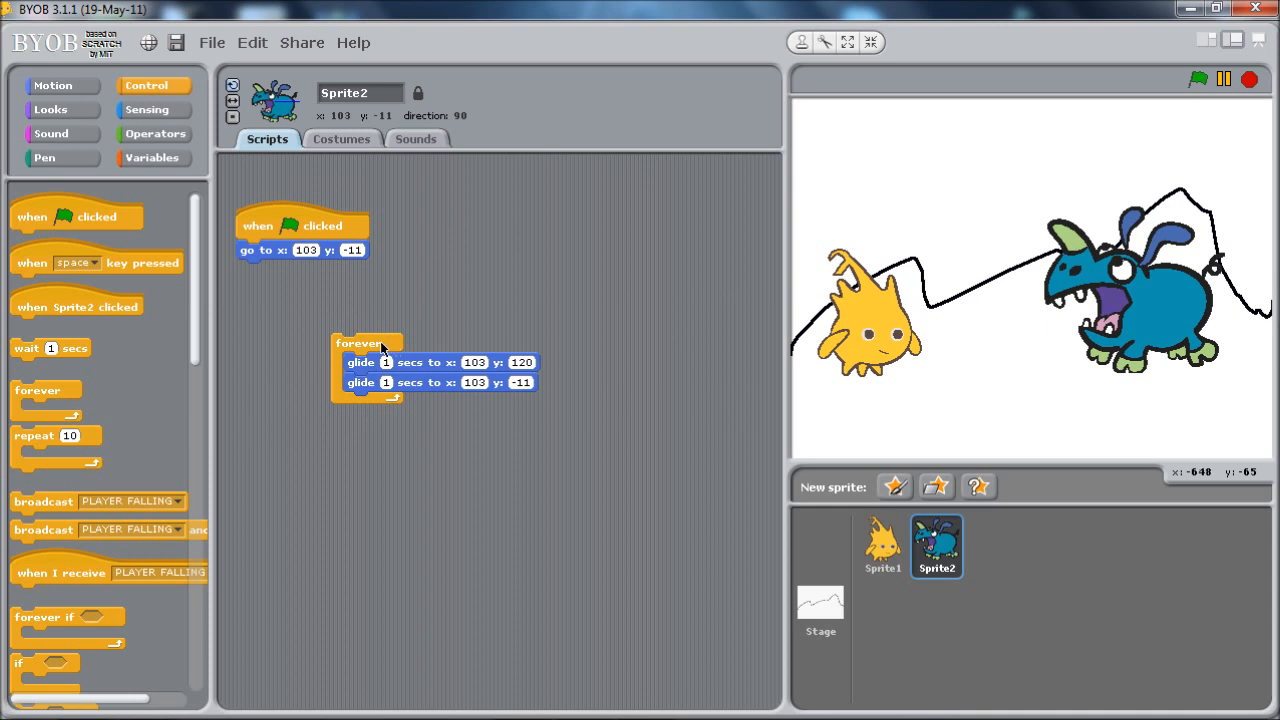
pyautogui.click(380, 341)
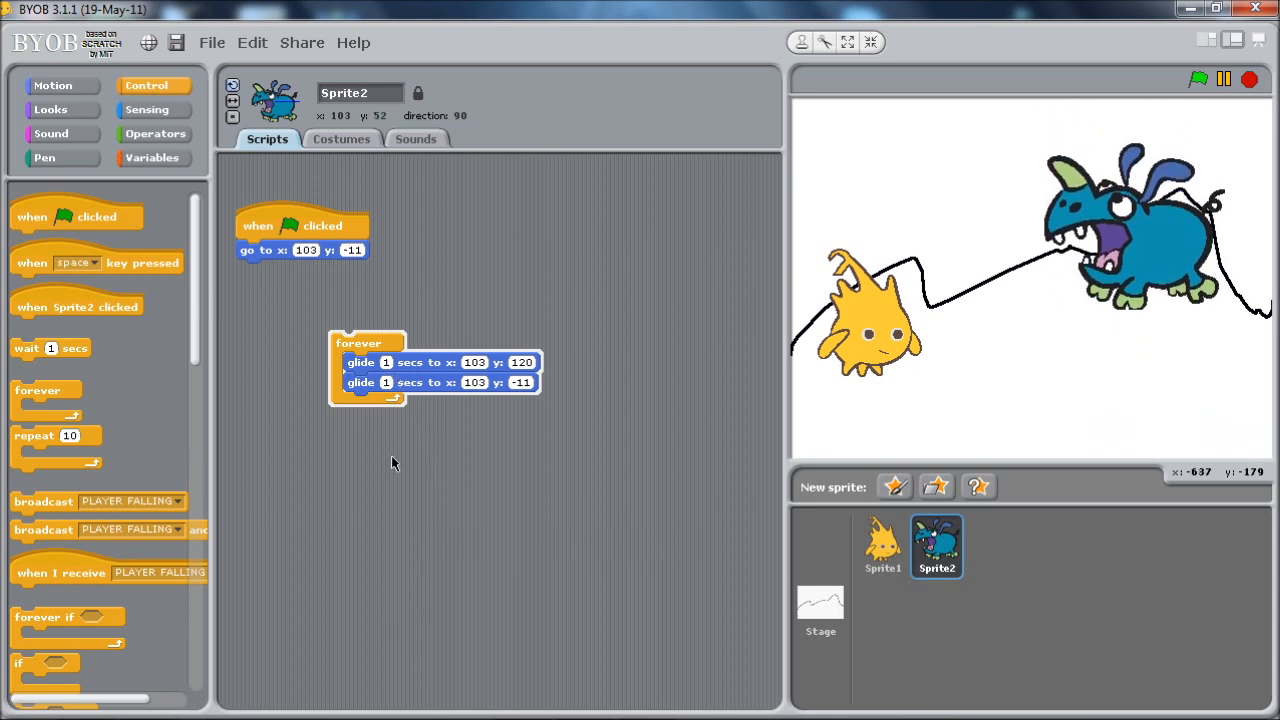
pyautogui.click(1251, 80)
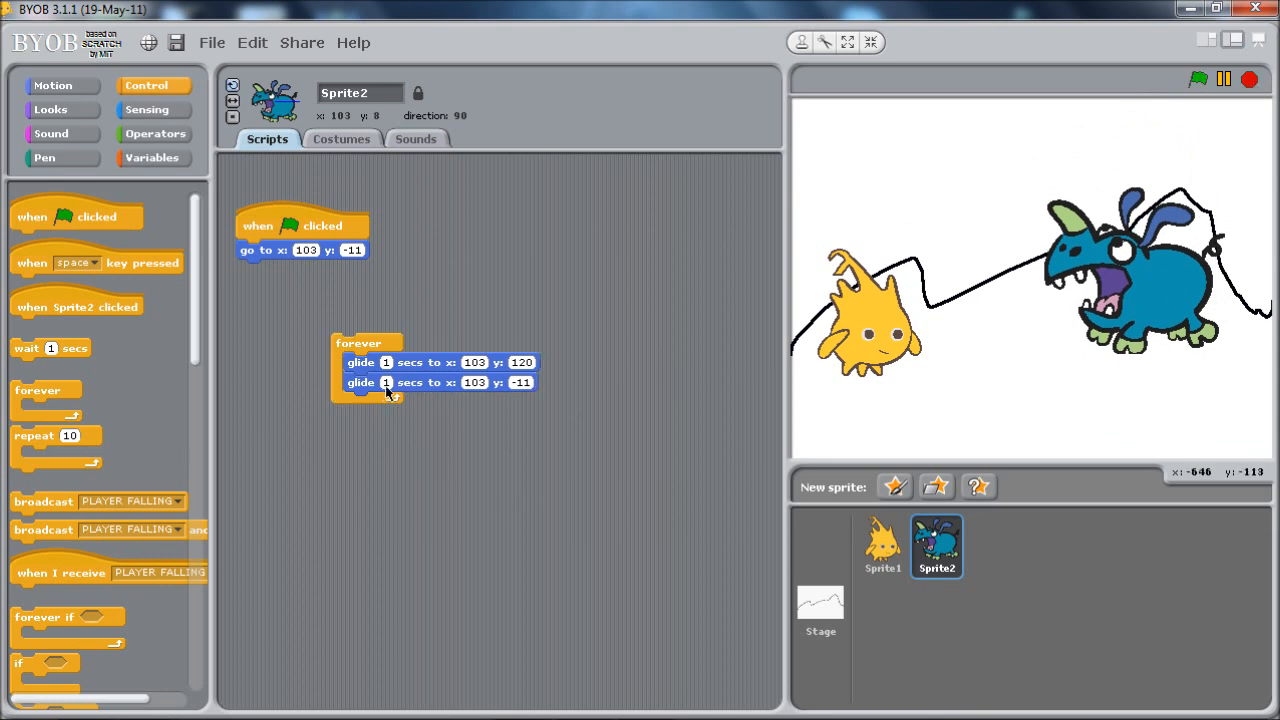
pyautogui.moveTo(360, 345); pyautogui.dragTo(265, 272)
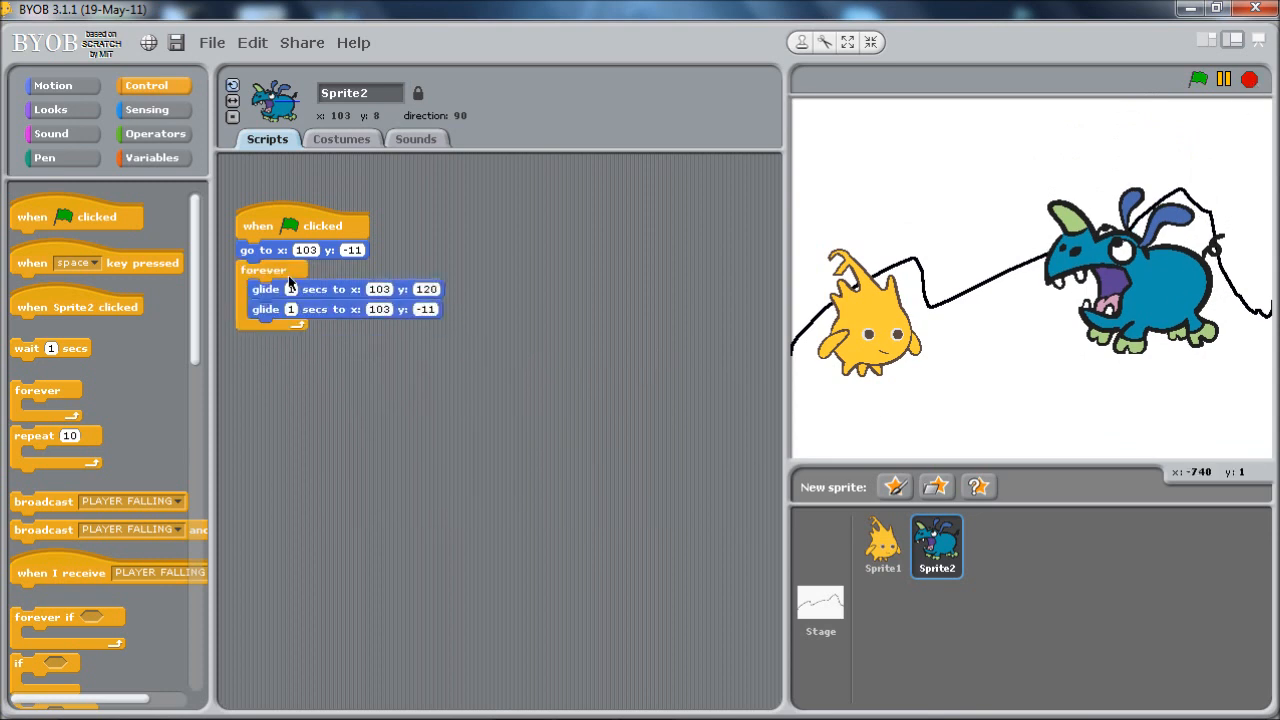
pyautogui.click(1197, 77)
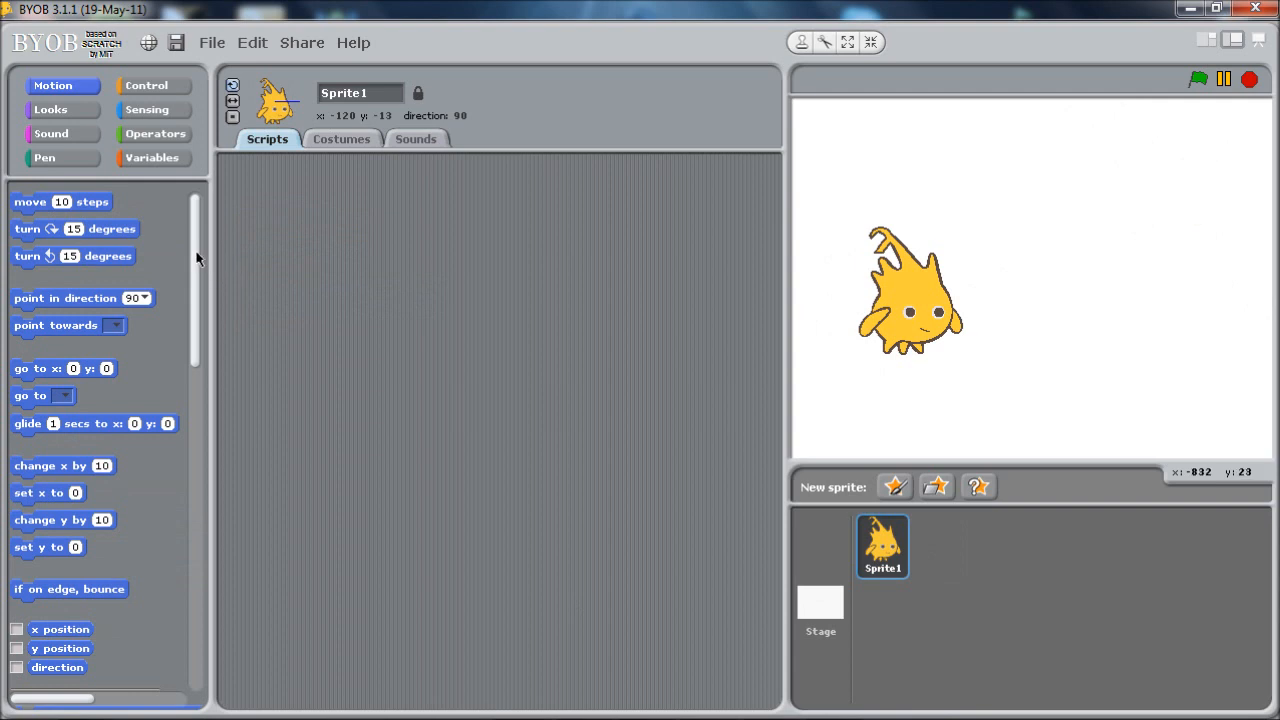
pyautogui.moveTo(198, 262); pyautogui.dragTo(198, 345)
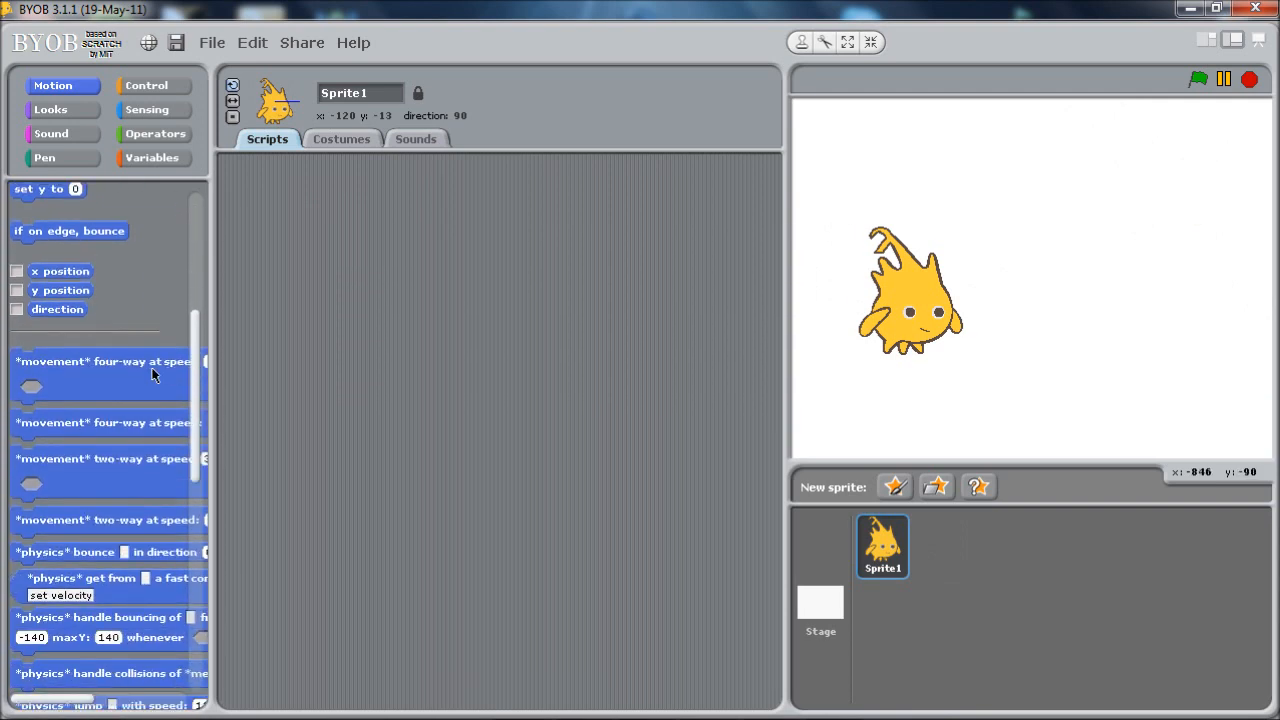
# Add the four-way movement block at speed 3 to Sprite1 under a when-flag-clicked hat.
pyautogui.moveTo(72, 386); pyautogui.dragTo(303, 343)
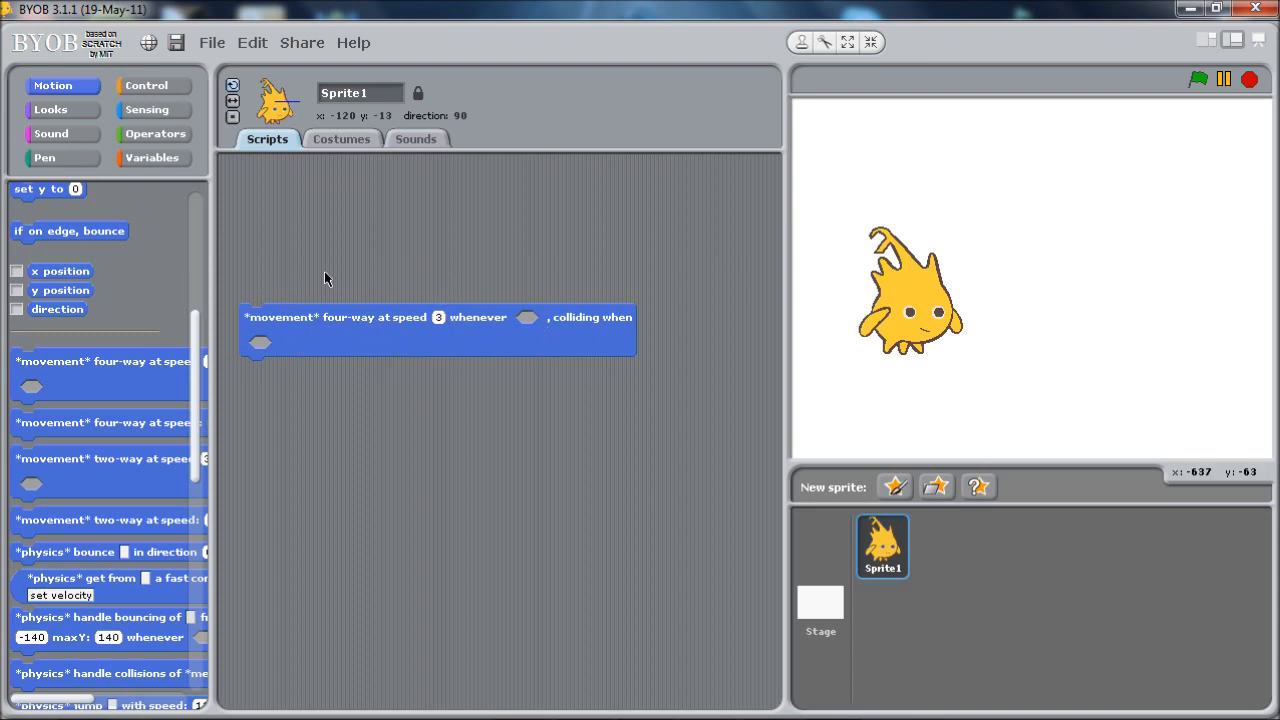
pyautogui.click(146, 86)
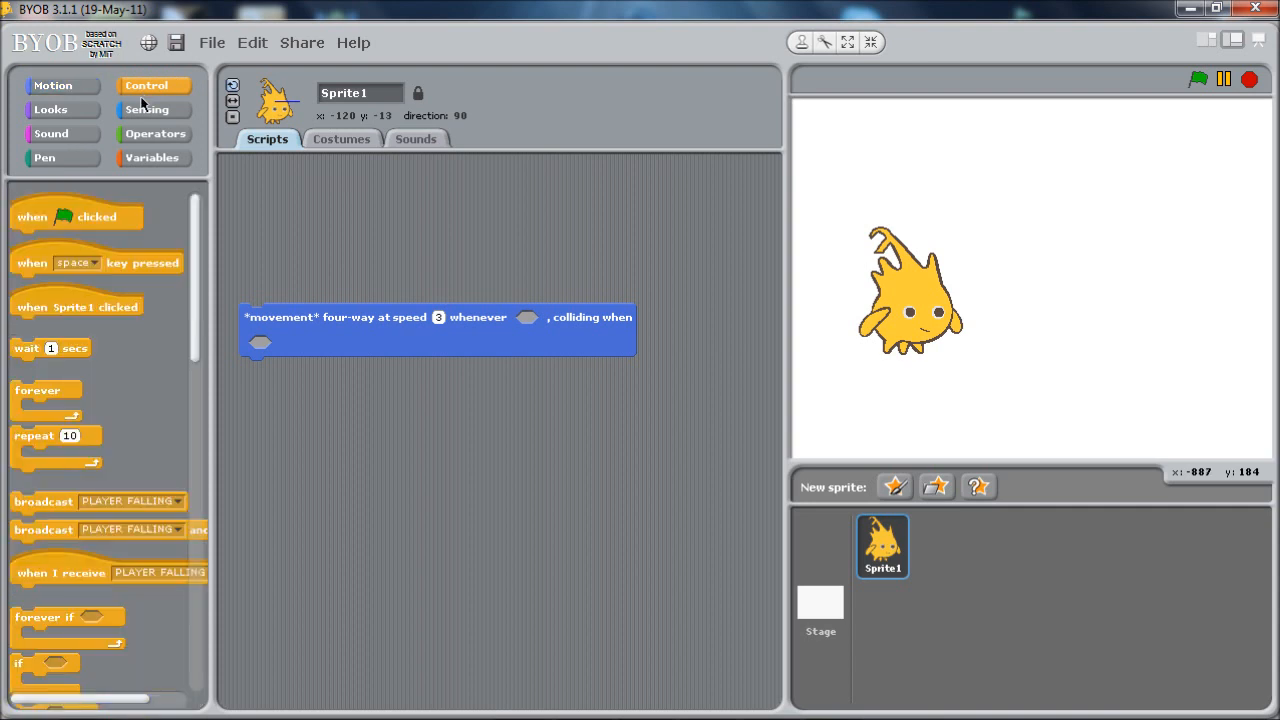
pyautogui.moveTo(56, 221)
pyautogui.mouseDown()
pyautogui.moveTo(292, 266)
pyautogui.moveTo(291, 288)
pyautogui.moveTo(301, 252)
pyautogui.mouseUp()
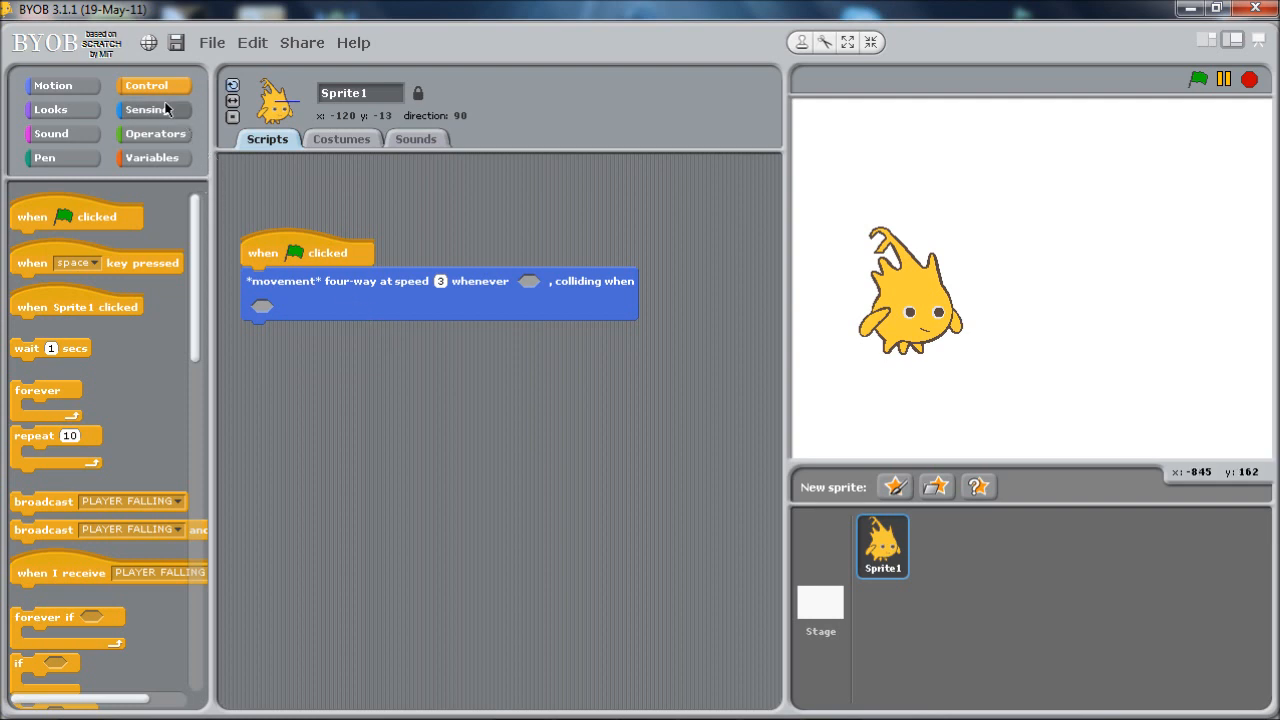
# Set the movement block's whenever condition slot to true.
pyautogui.click(155, 134)
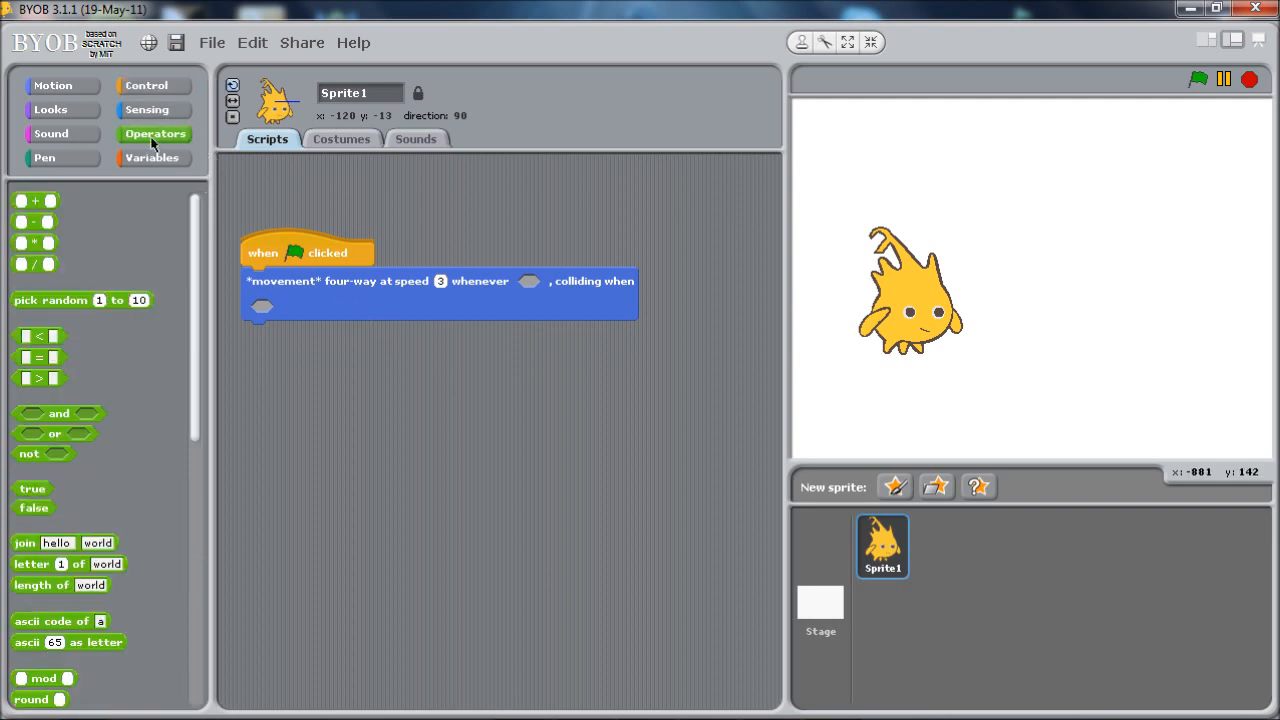
pyautogui.moveTo(195, 225); pyautogui.dragTo(195, 268)
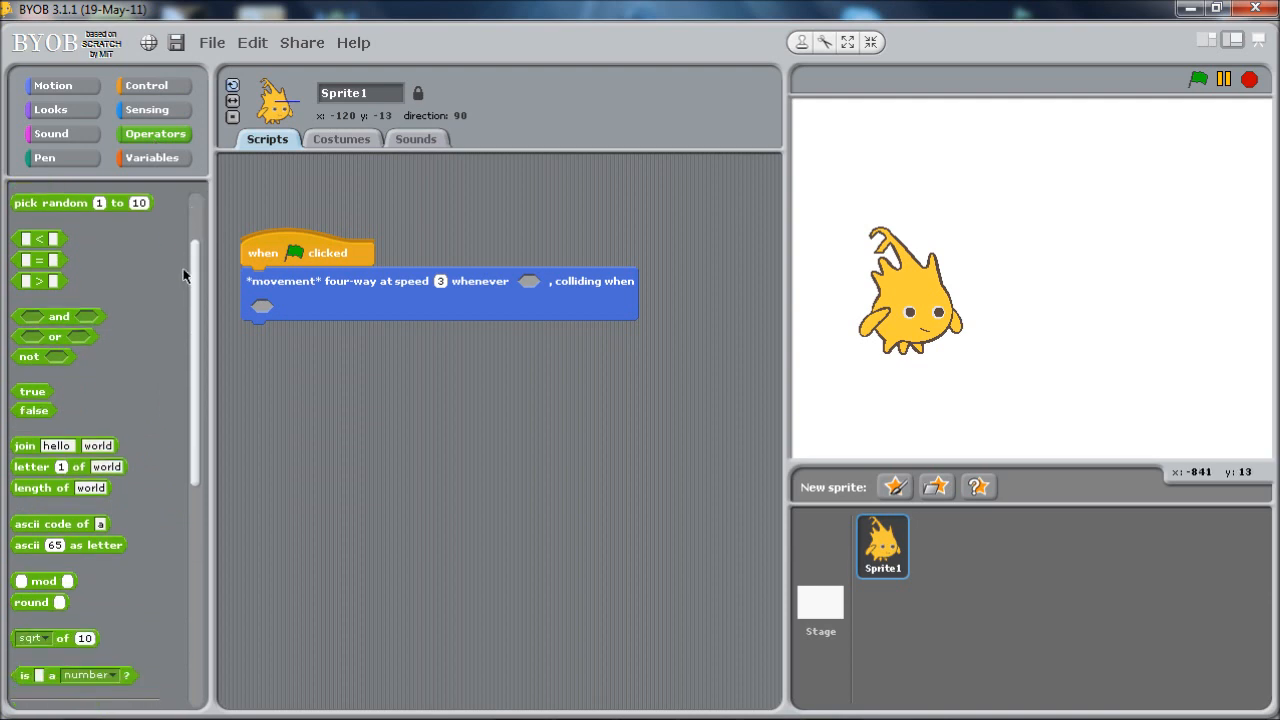
pyautogui.moveTo(32, 391)
pyautogui.mouseDown()
pyautogui.moveTo(130, 386)
pyautogui.moveTo(530, 284)
pyautogui.mouseUp()
pyautogui.moveTo(530, 283); pyautogui.dragTo(528, 284)
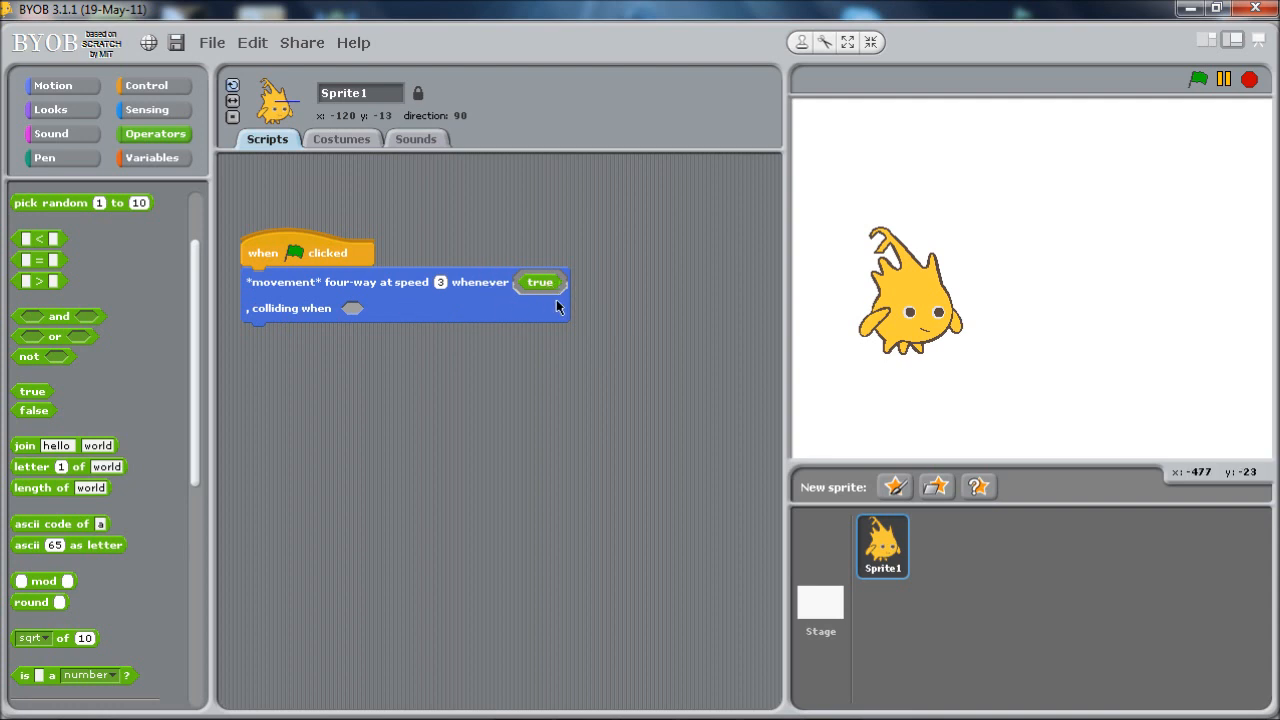
pyautogui.moveTo(539, 282)
pyautogui.mouseDown()
pyautogui.moveTo(577, 310)
pyautogui.moveTo(536, 295)
pyautogui.mouseUp()
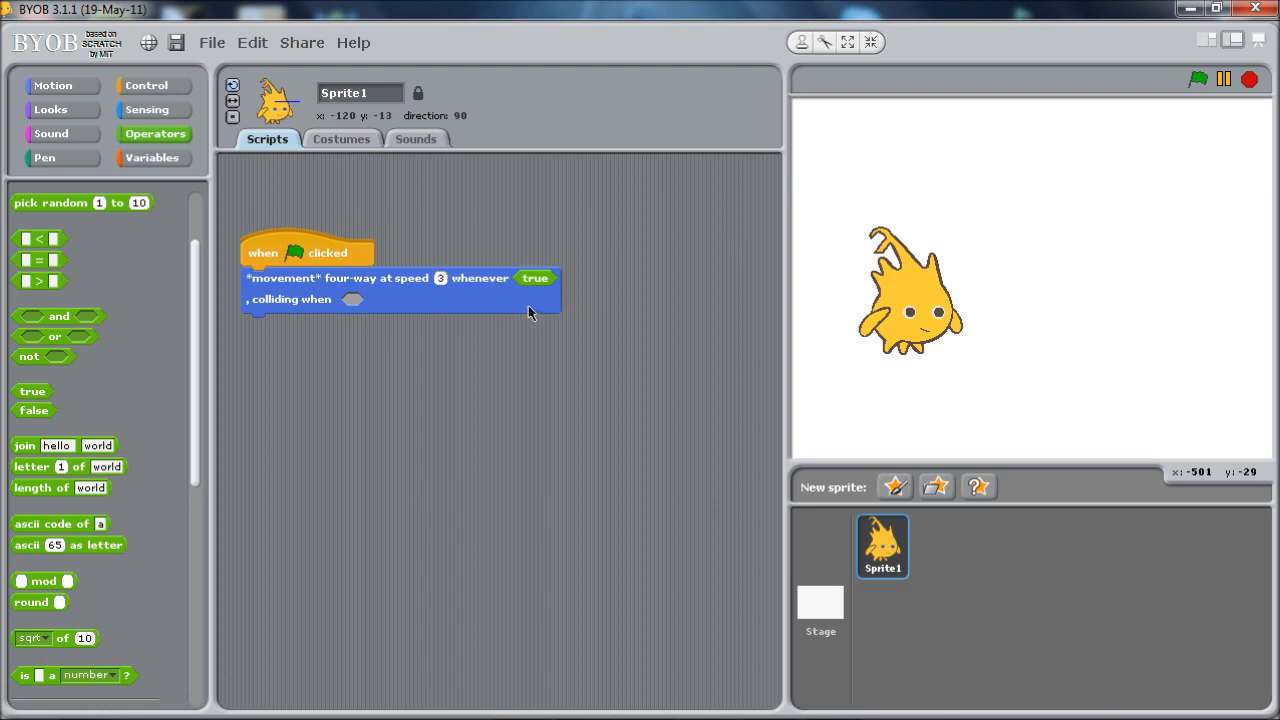
pyautogui.moveTo(536, 280); pyautogui.dragTo(540, 285)
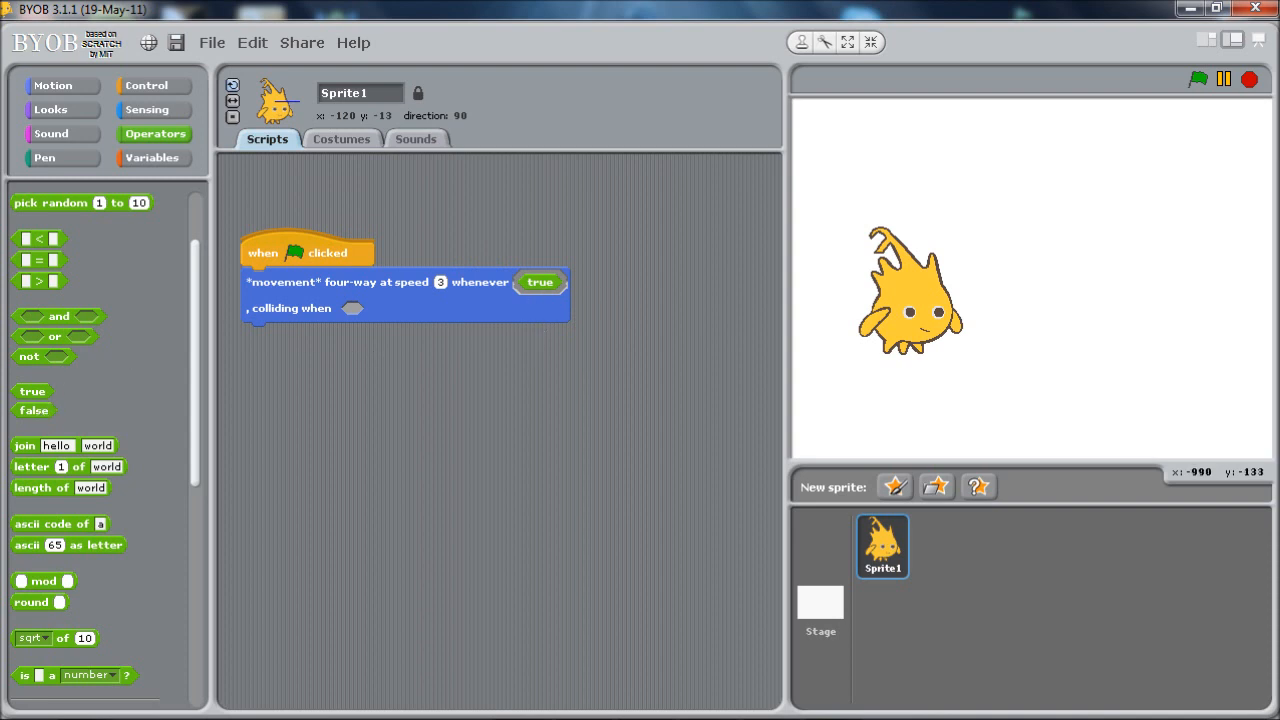
# Set the colliding-when slot to false and run the game to test player movement.
pyautogui.moveTo(33, 410); pyautogui.dragTo(358, 312)
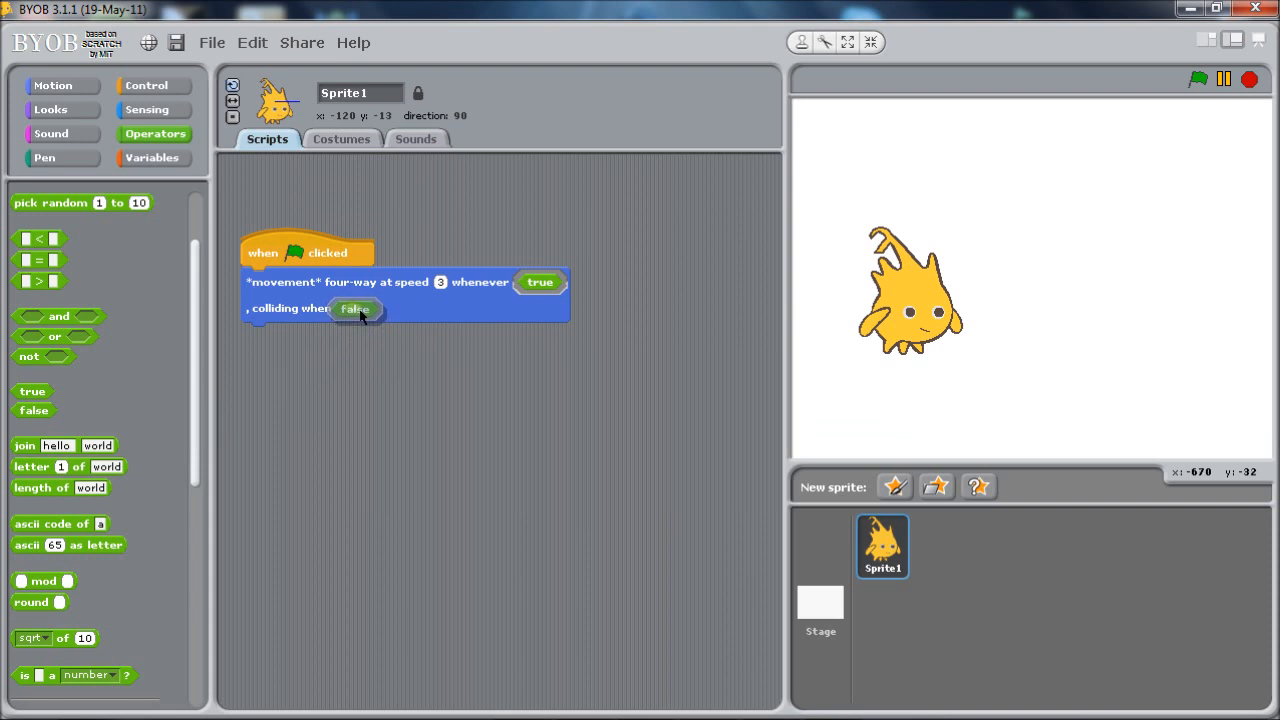
pyautogui.moveTo(362, 315); pyautogui.dragTo(362, 315)
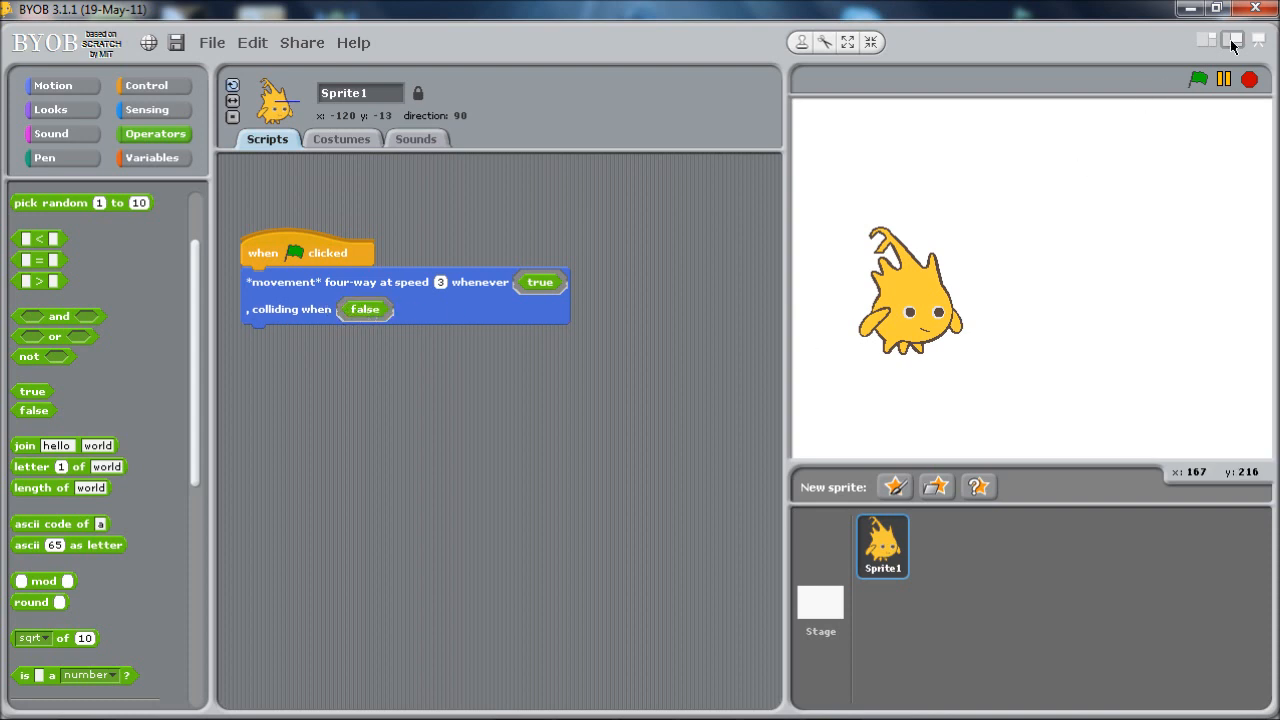
pyautogui.click(1200, 79)
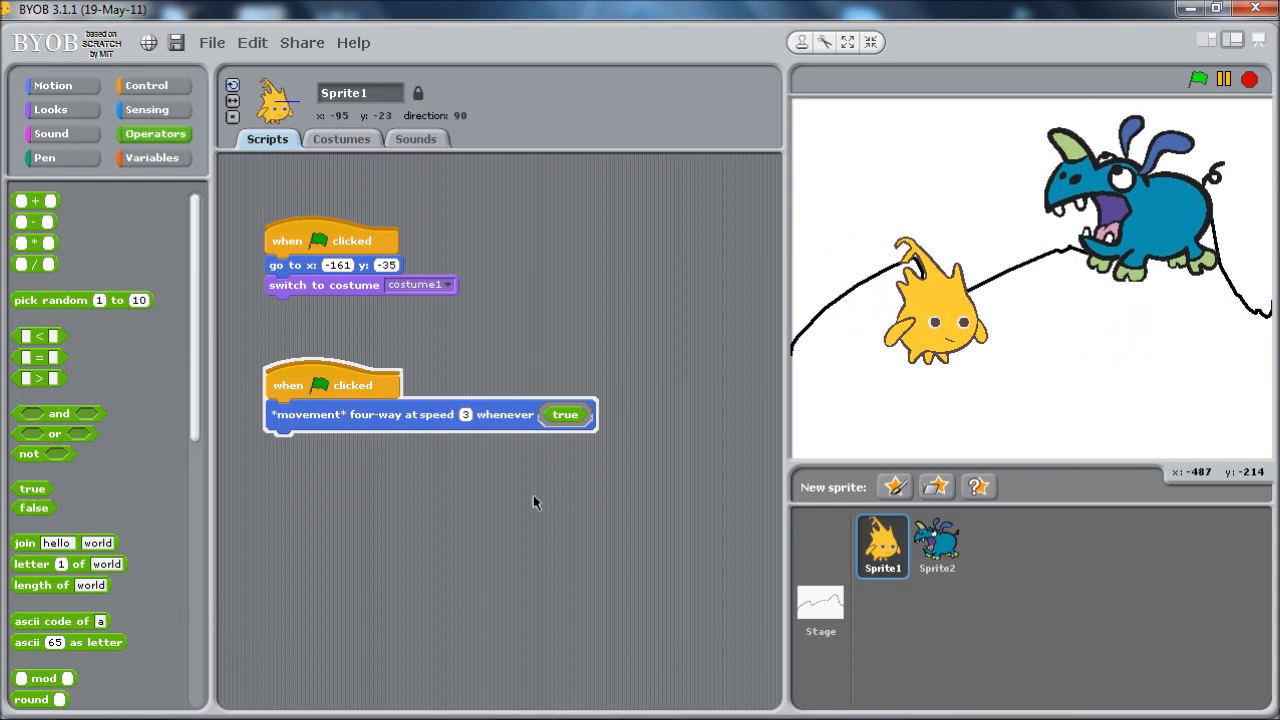
# Stop the game and start a third green-flag script for Sprite1 below the others.
pyautogui.click(1248, 80)
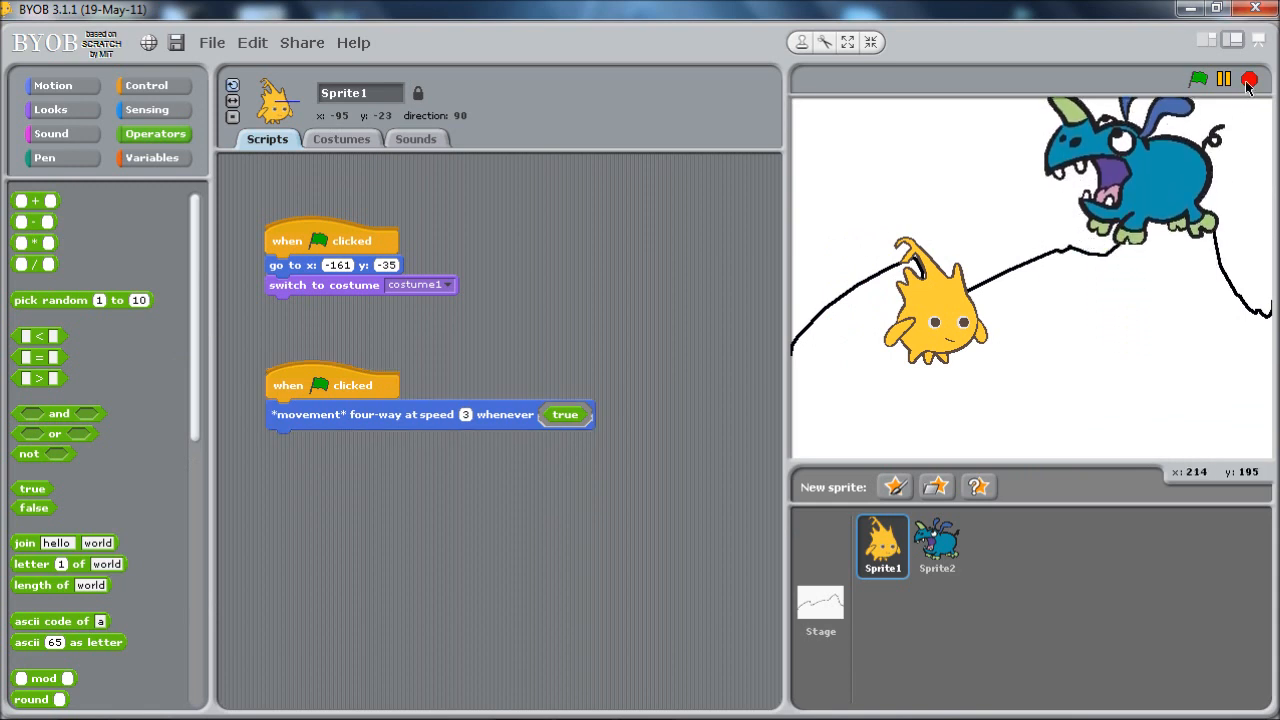
pyautogui.click(150, 86)
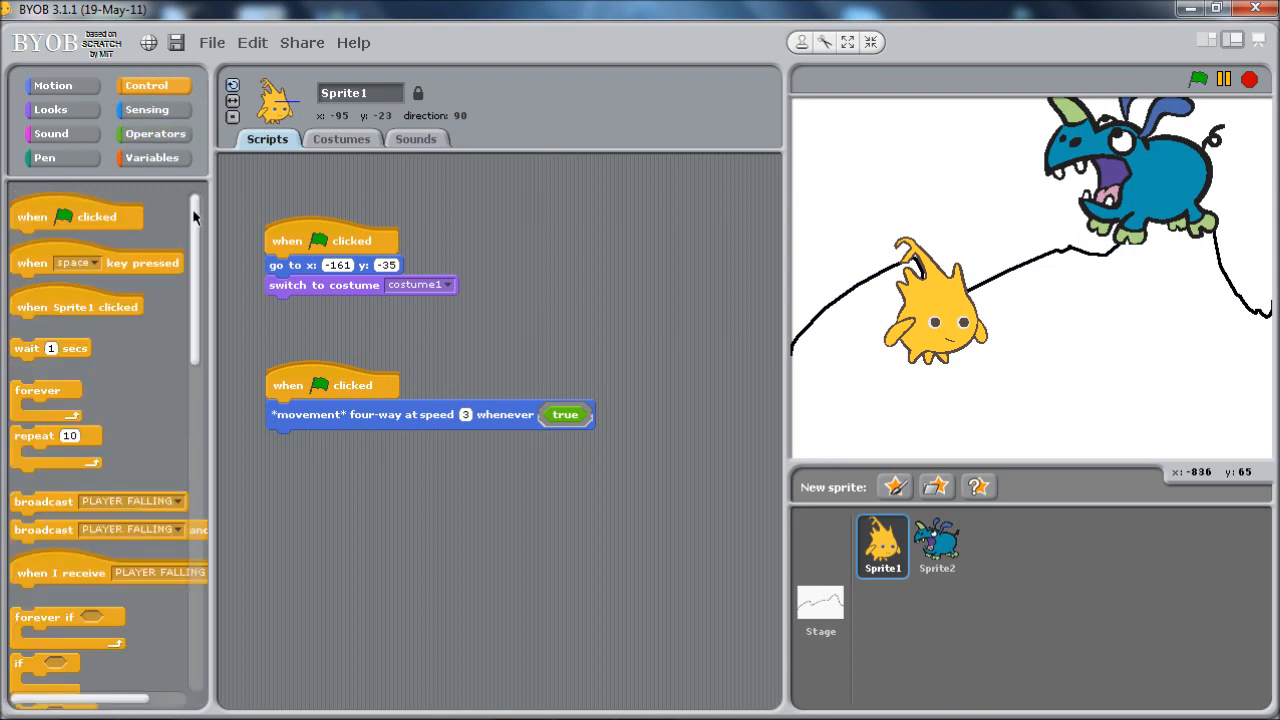
pyautogui.scroll(-1, 194, 212)
pyautogui.scroll(1, 194, 212)
pyautogui.scroll(-3, 195, 325)
pyautogui.scroll(3, 220, 370)
pyautogui.scroll(-3, 231, 310)
pyautogui.scroll(-3, 231, 398)
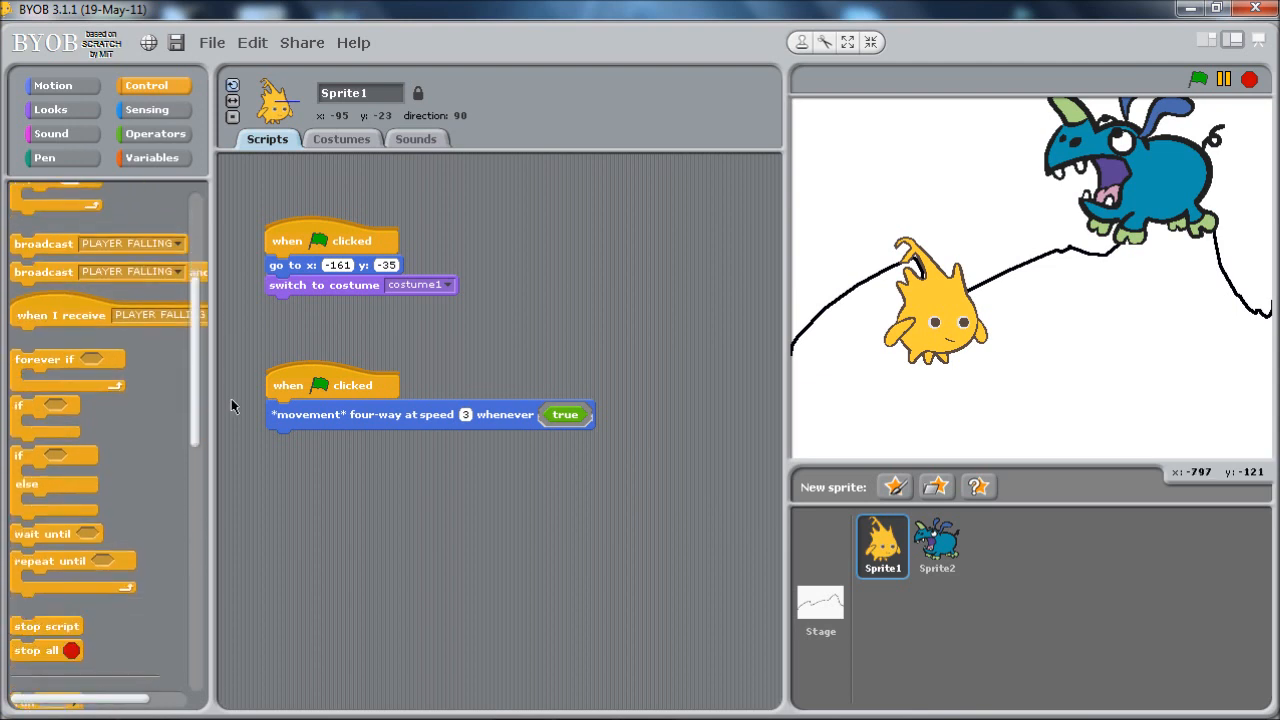
pyautogui.scroll(2, 231, 399)
pyautogui.scroll(4, 233, 383)
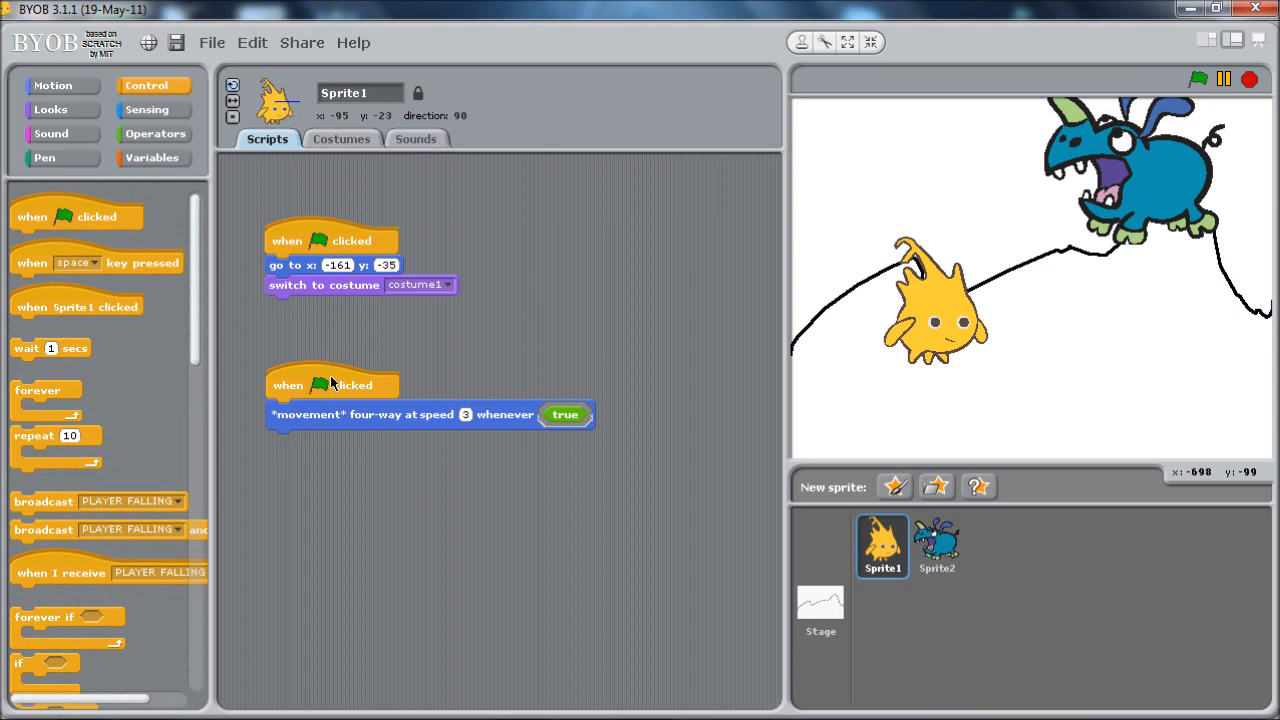
pyautogui.moveTo(331, 386); pyautogui.dragTo(329, 377)
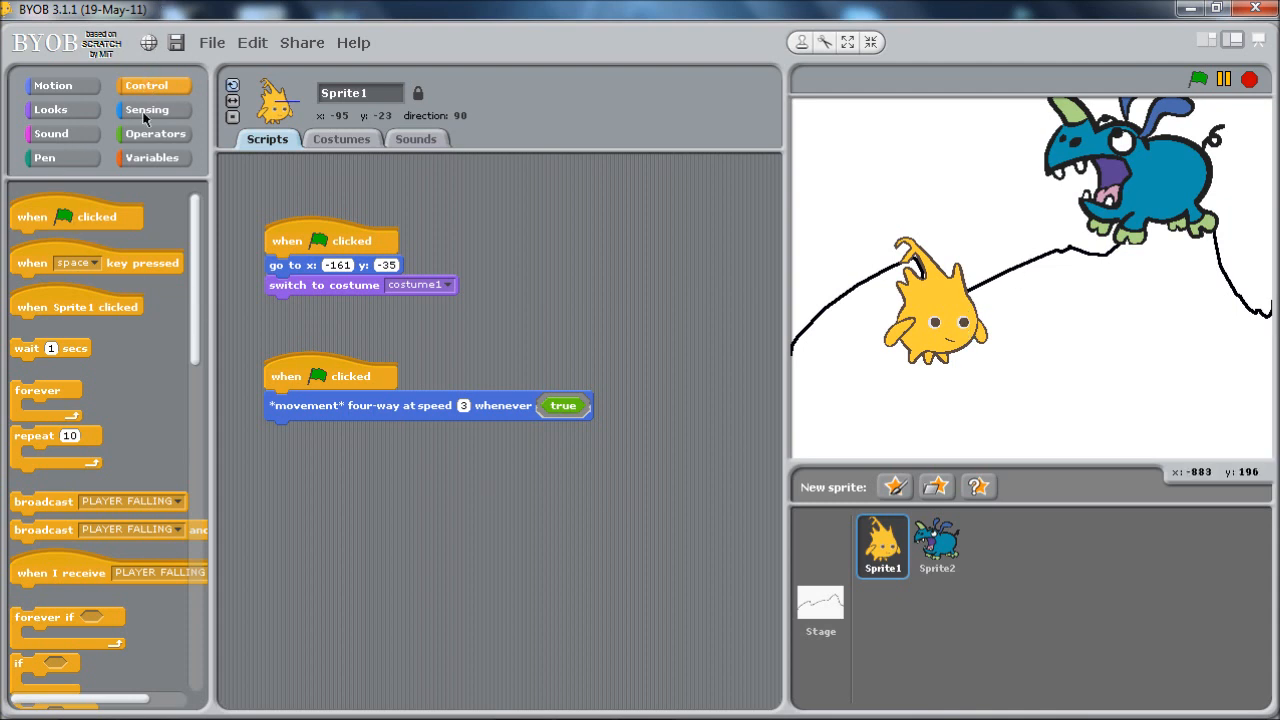
pyautogui.moveTo(74, 218)
pyautogui.mouseDown()
pyautogui.moveTo(200, 192)
pyautogui.moveTo(633, 258)
pyautogui.moveTo(349, 522)
pyautogui.moveTo(342, 512)
pyautogui.mouseUp()
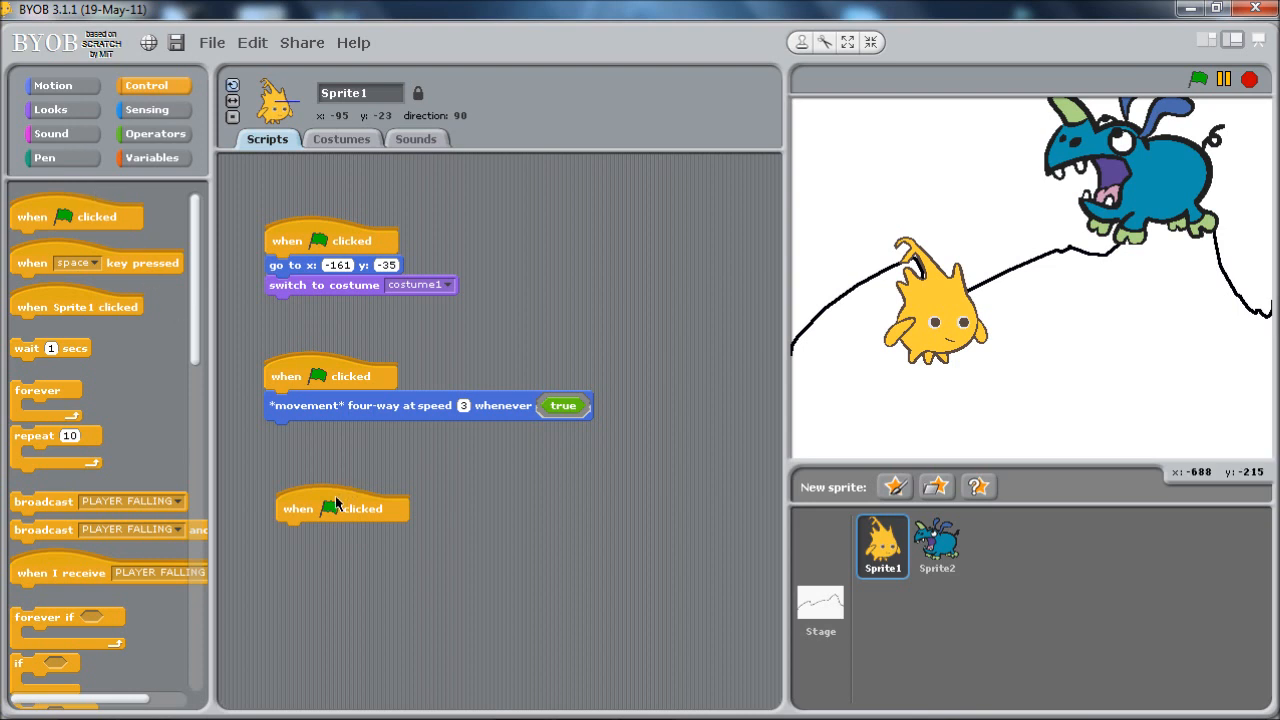
pyautogui.moveTo(336, 505); pyautogui.dragTo(333, 494)
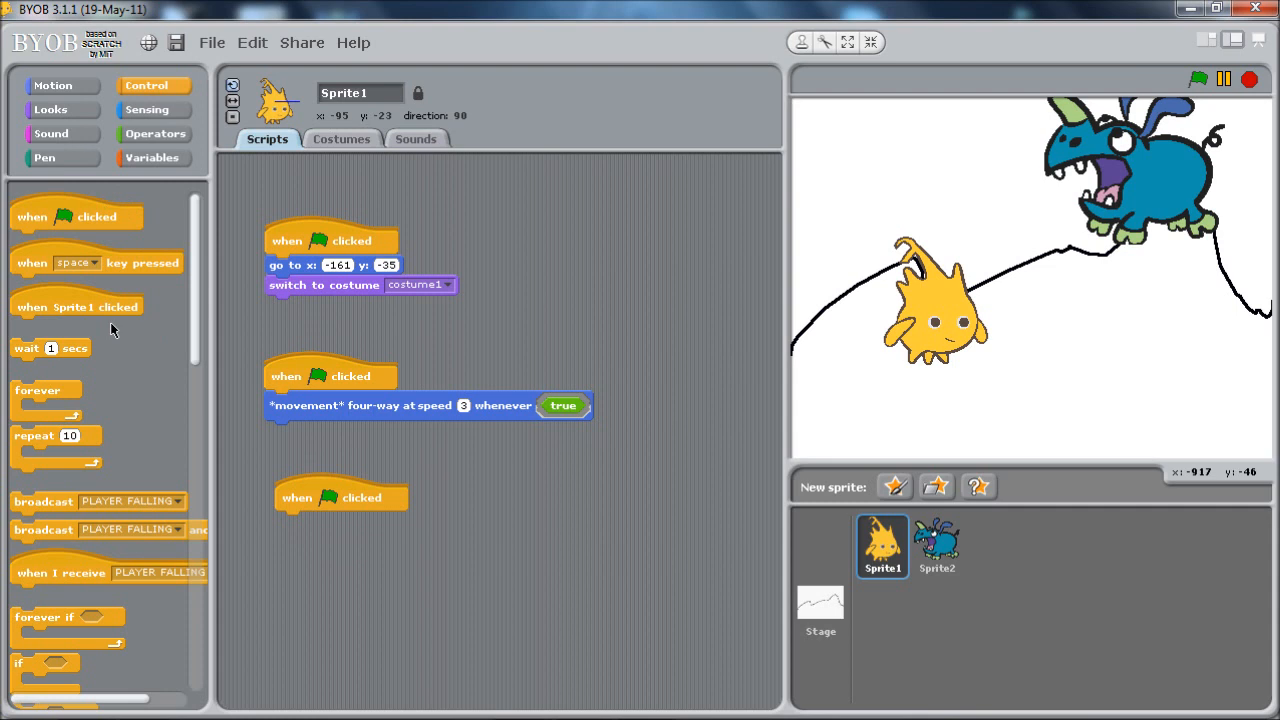
# Attach a forever loop under the new hat with an empty if block inside.
pyautogui.moveTo(40, 390)
pyautogui.mouseDown()
pyautogui.moveTo(303, 540)
pyautogui.moveTo(334, 540)
pyautogui.mouseUp()
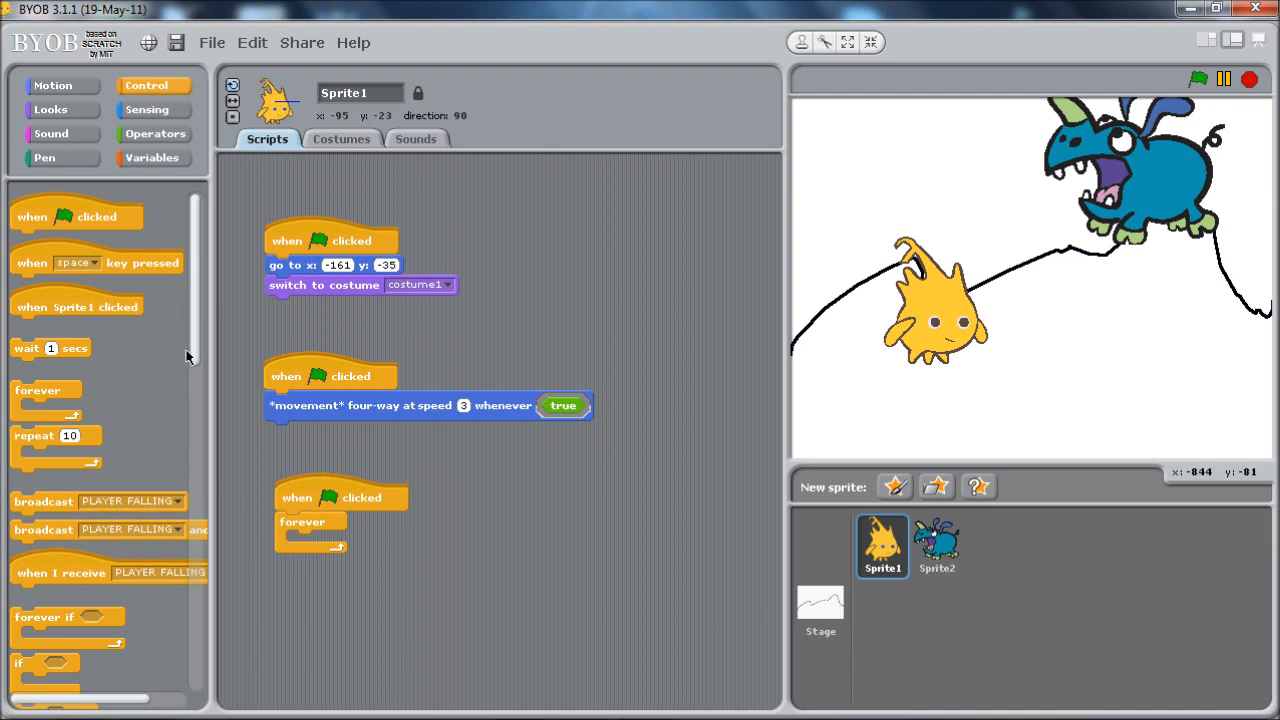
pyautogui.scroll(-3, 190, 360)
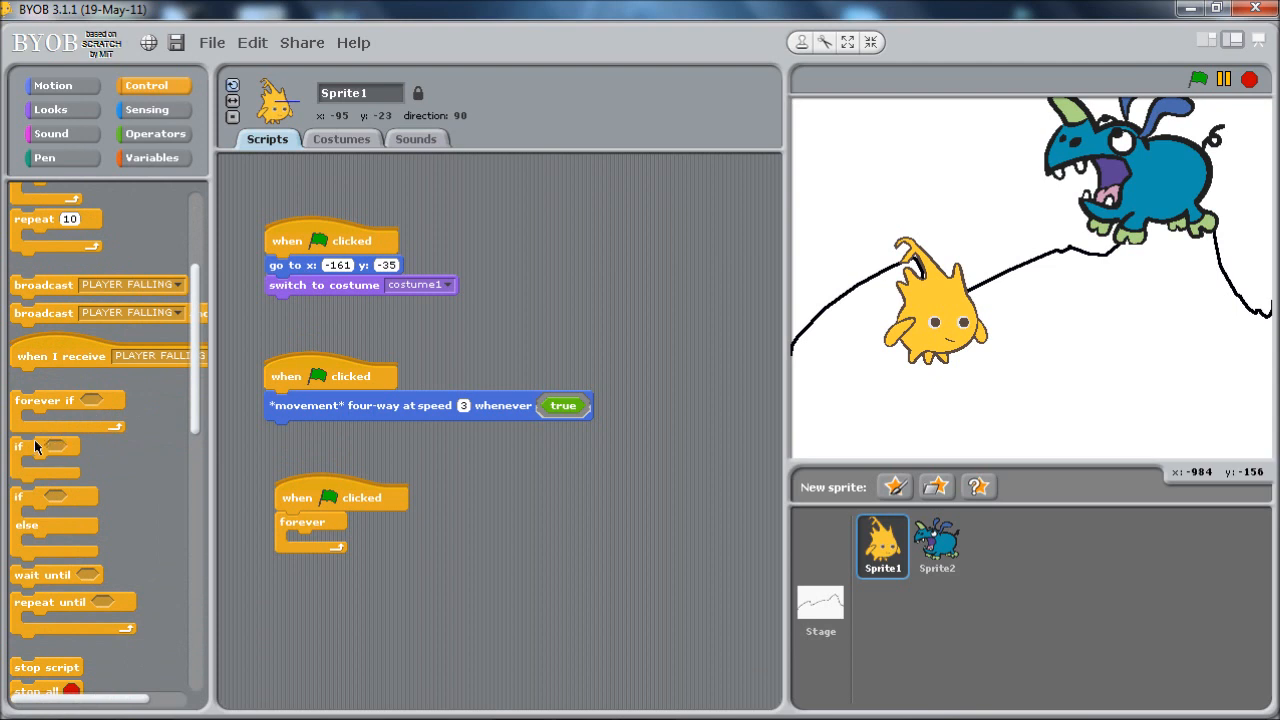
pyautogui.moveTo(35, 447); pyautogui.dragTo(296, 562)
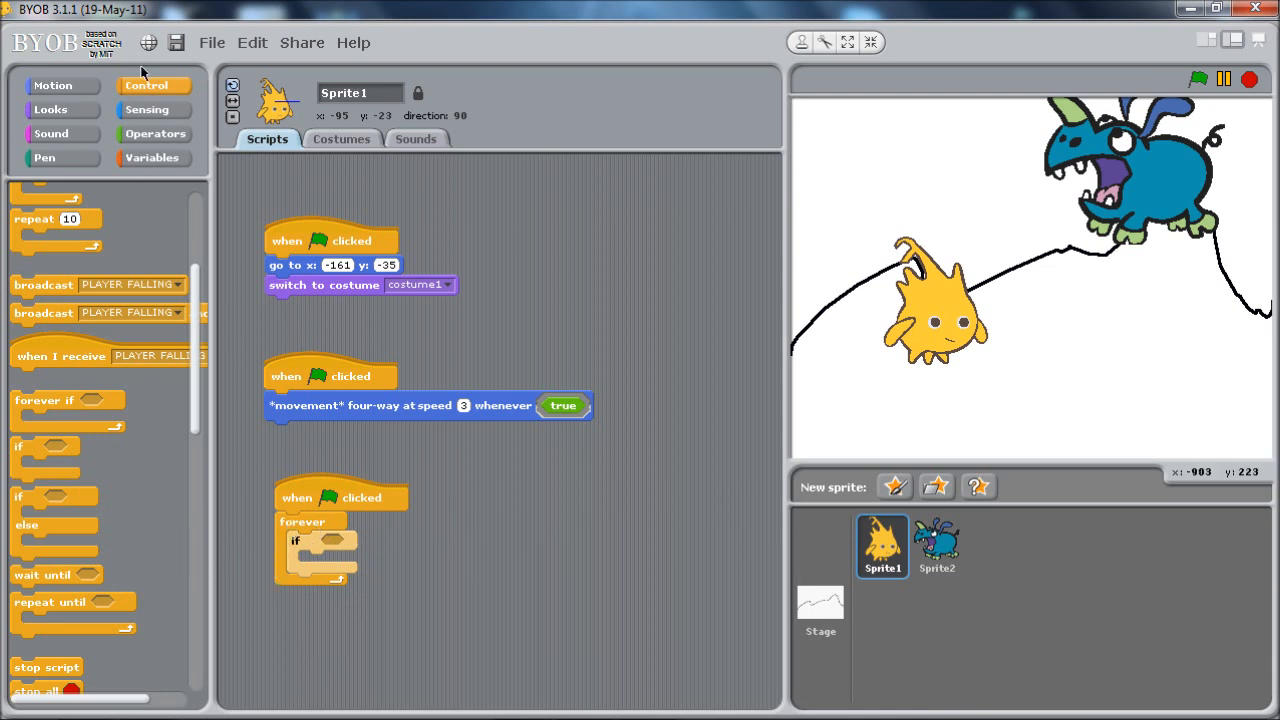
# Make the if condition check whether Sprite1 is touching Sprite2.
pyautogui.click(147, 109)
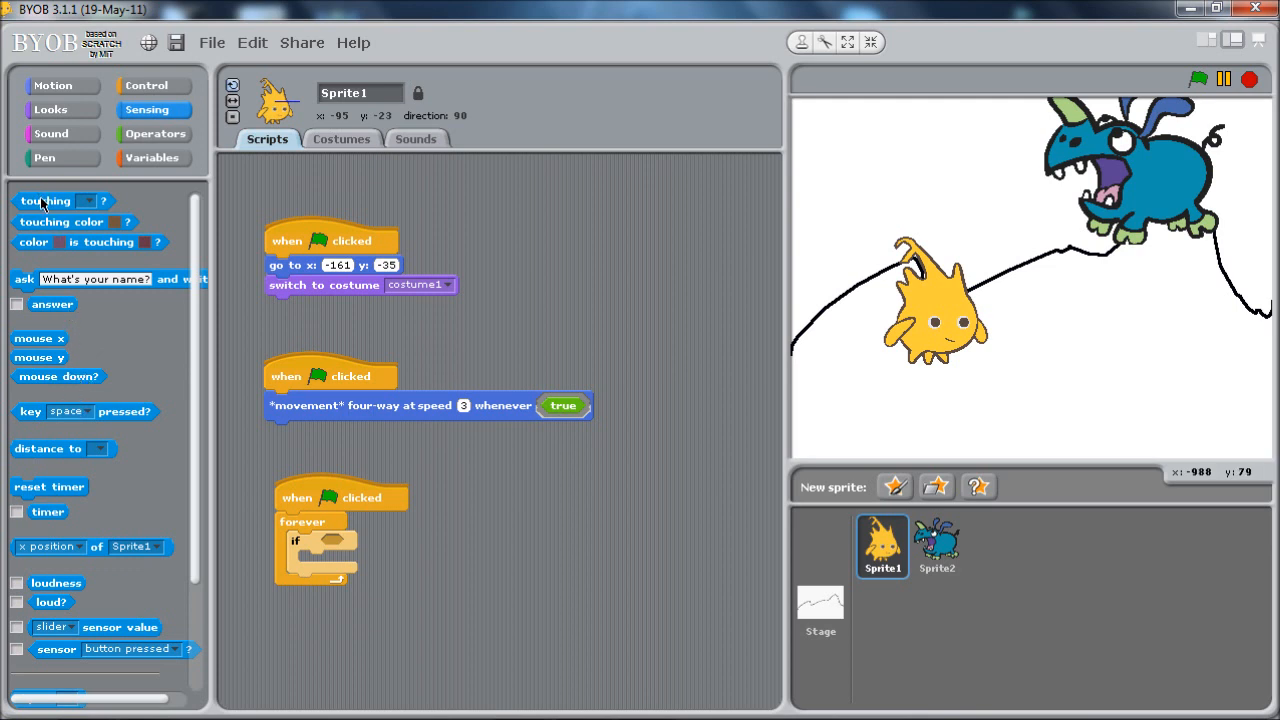
pyautogui.moveTo(46, 200)
pyautogui.mouseDown()
pyautogui.moveTo(262, 530)
pyautogui.moveTo(340, 540)
pyautogui.mouseUp()
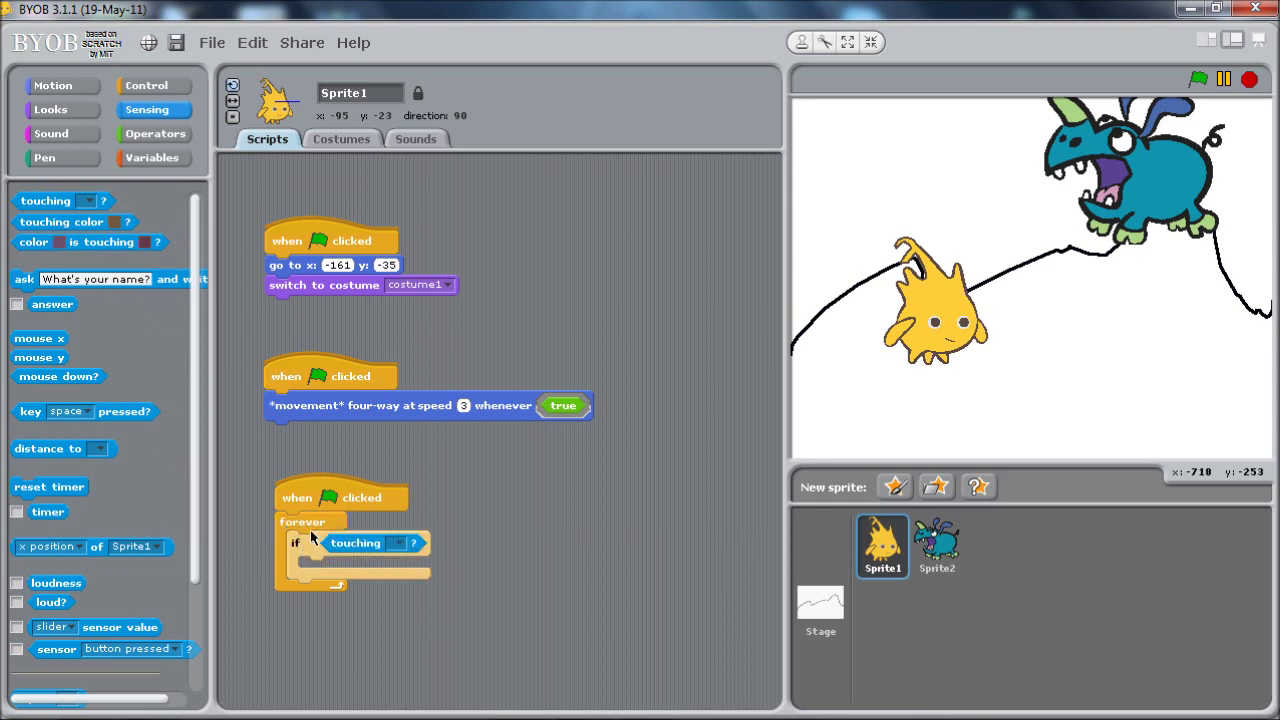
pyautogui.click(397, 542)
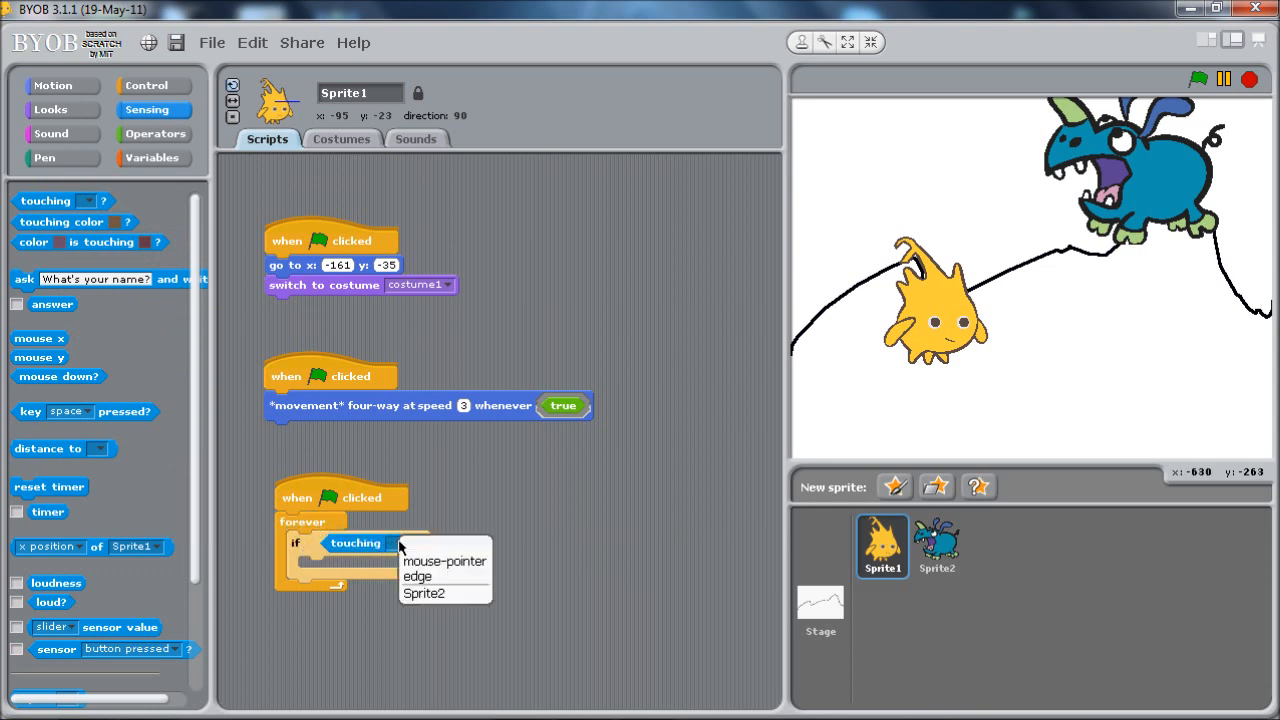
pyautogui.click(446, 594)
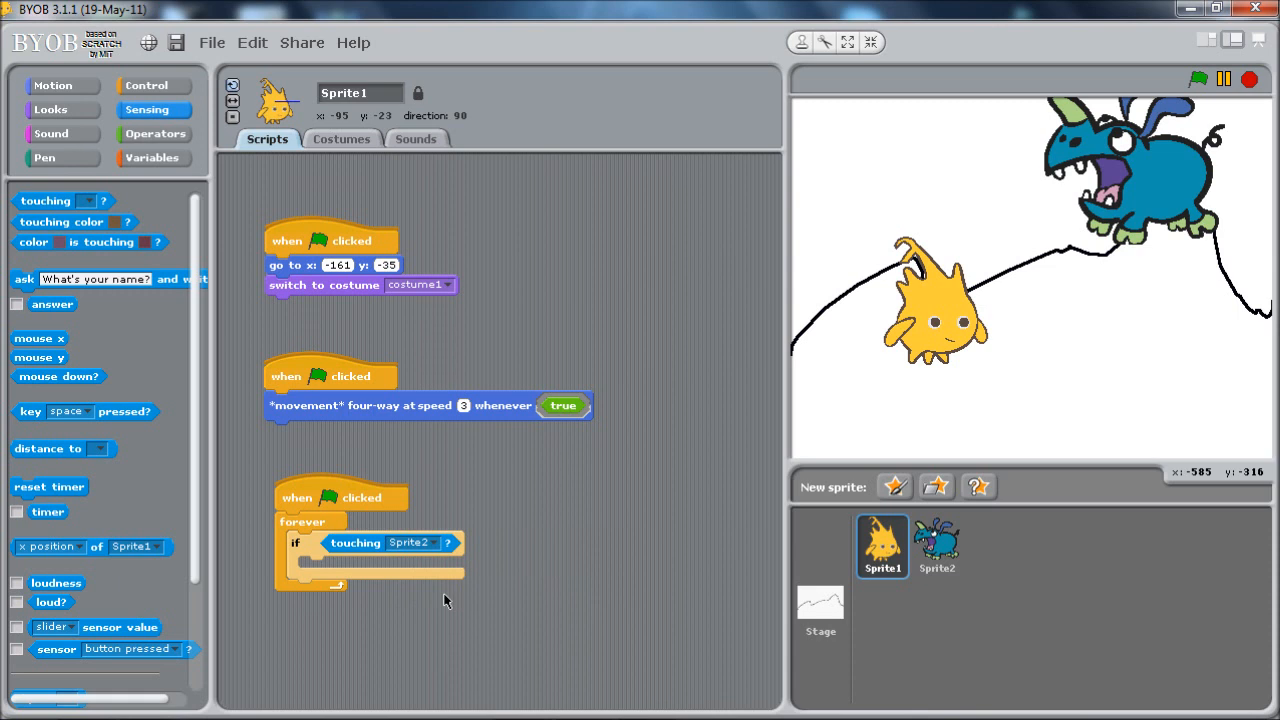
# Switch to costume2 inside the if and run the game to test it.
pyautogui.click(58, 113)
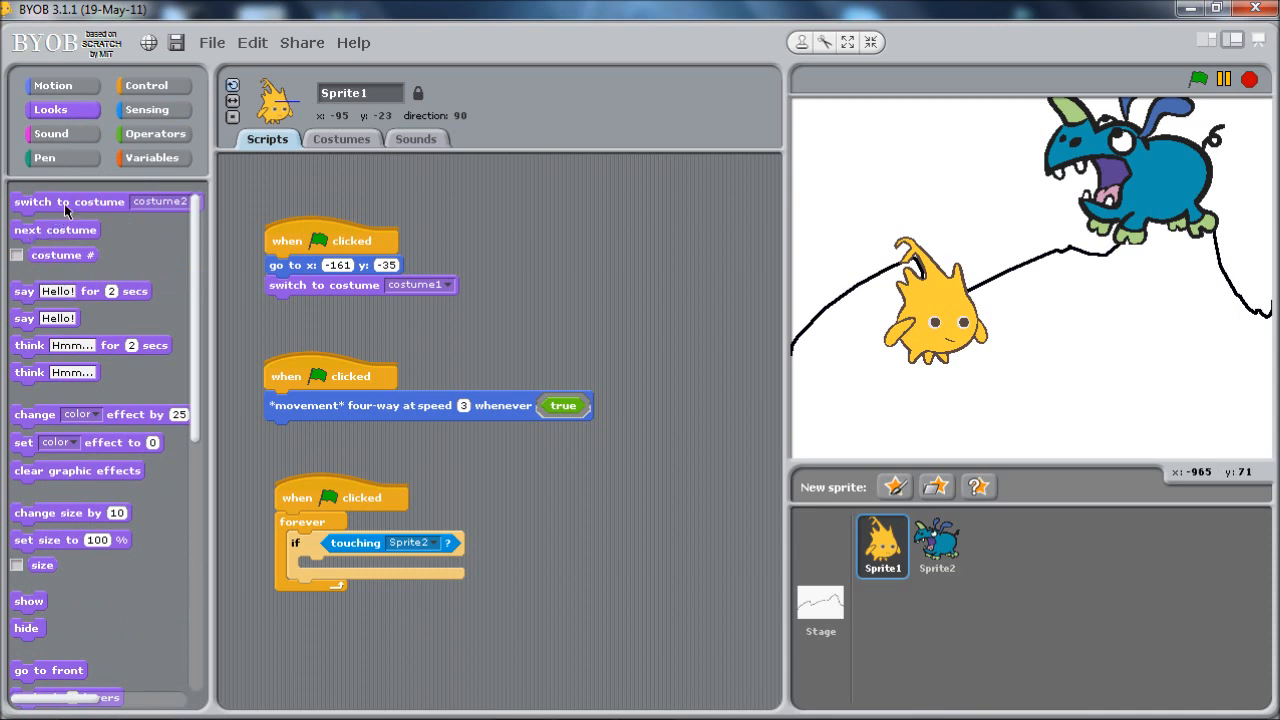
pyautogui.moveTo(66, 201)
pyautogui.mouseDown()
pyautogui.moveTo(354, 276)
pyautogui.moveTo(437, 315)
pyautogui.mouseUp()
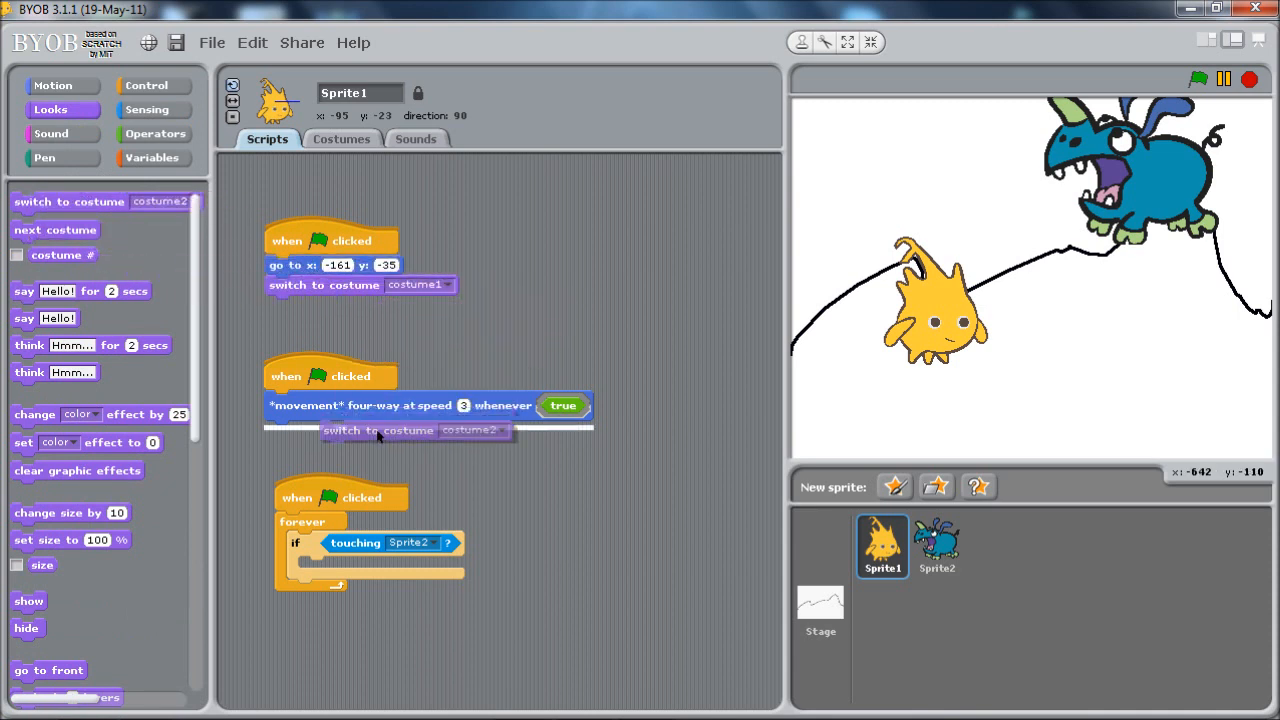
pyautogui.moveTo(437, 315); pyautogui.dragTo(393, 570)
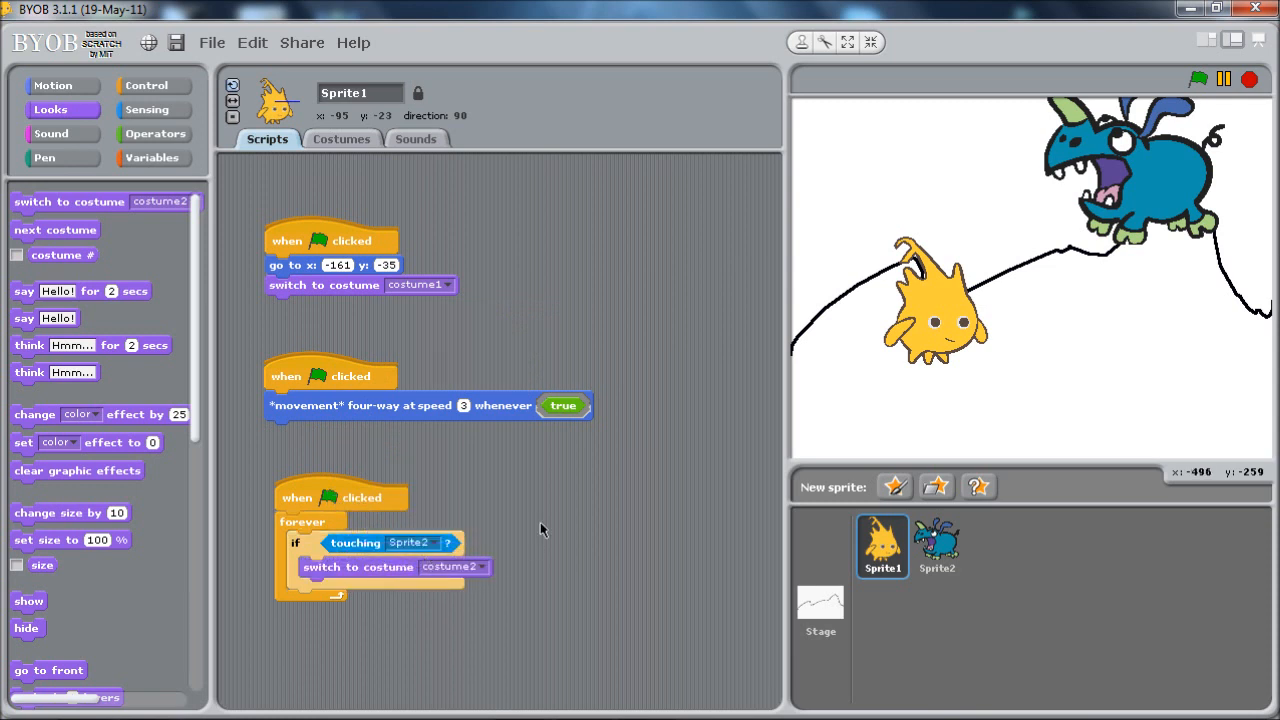
pyautogui.click(1200, 78)
# Stop the test and add a stop all block after the costume switch inside the if.
pyautogui.rightClick(968, 130)
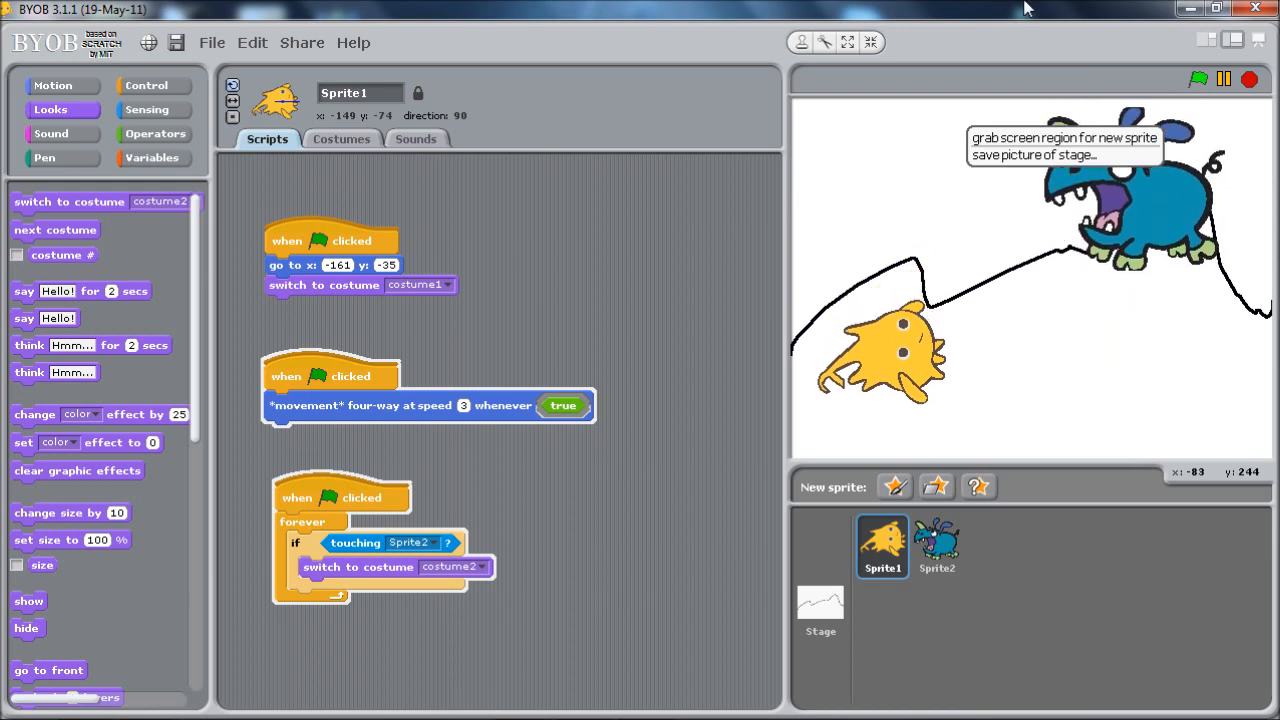
pyautogui.click(1249, 79)
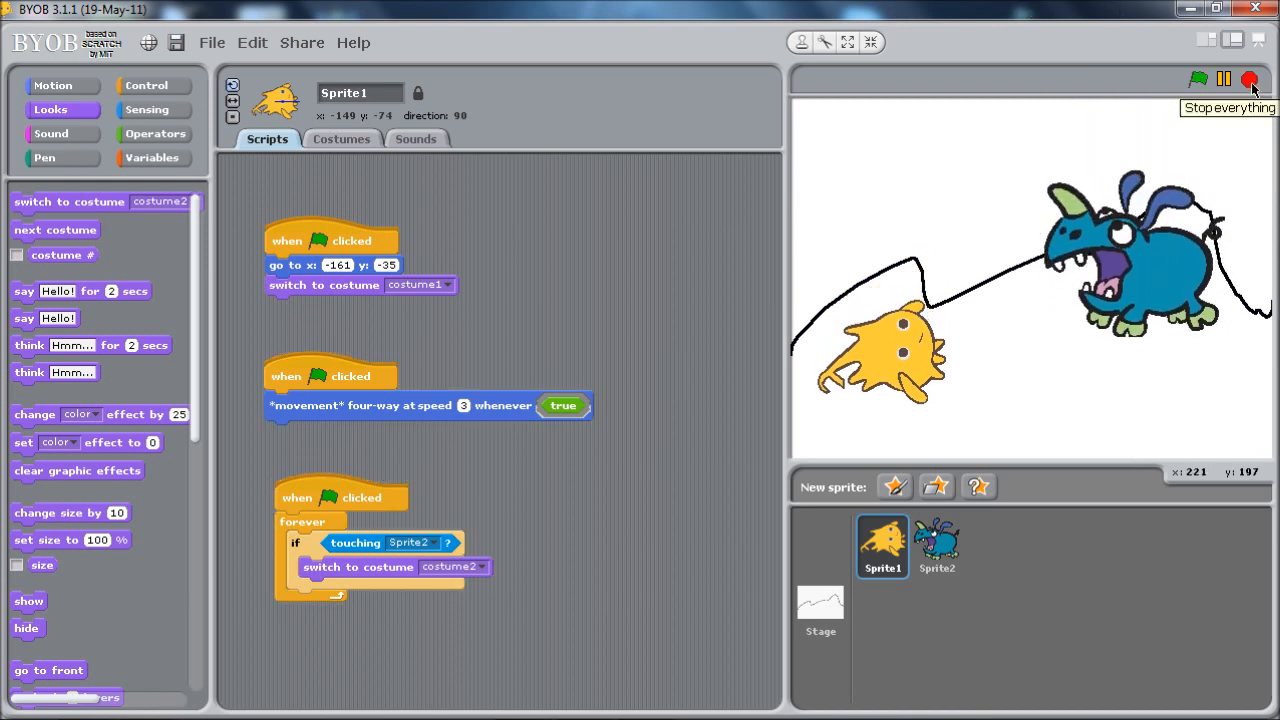
pyautogui.click(146, 86)
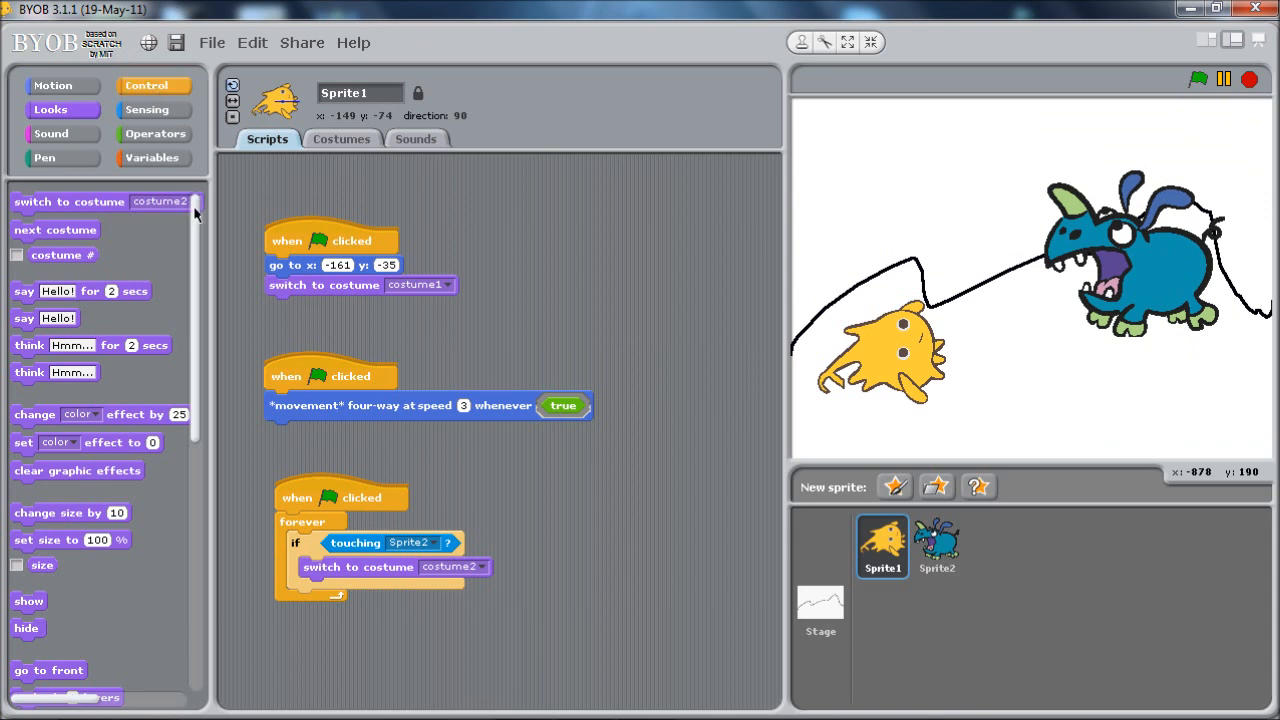
pyautogui.scroll(-8, 100, 350)
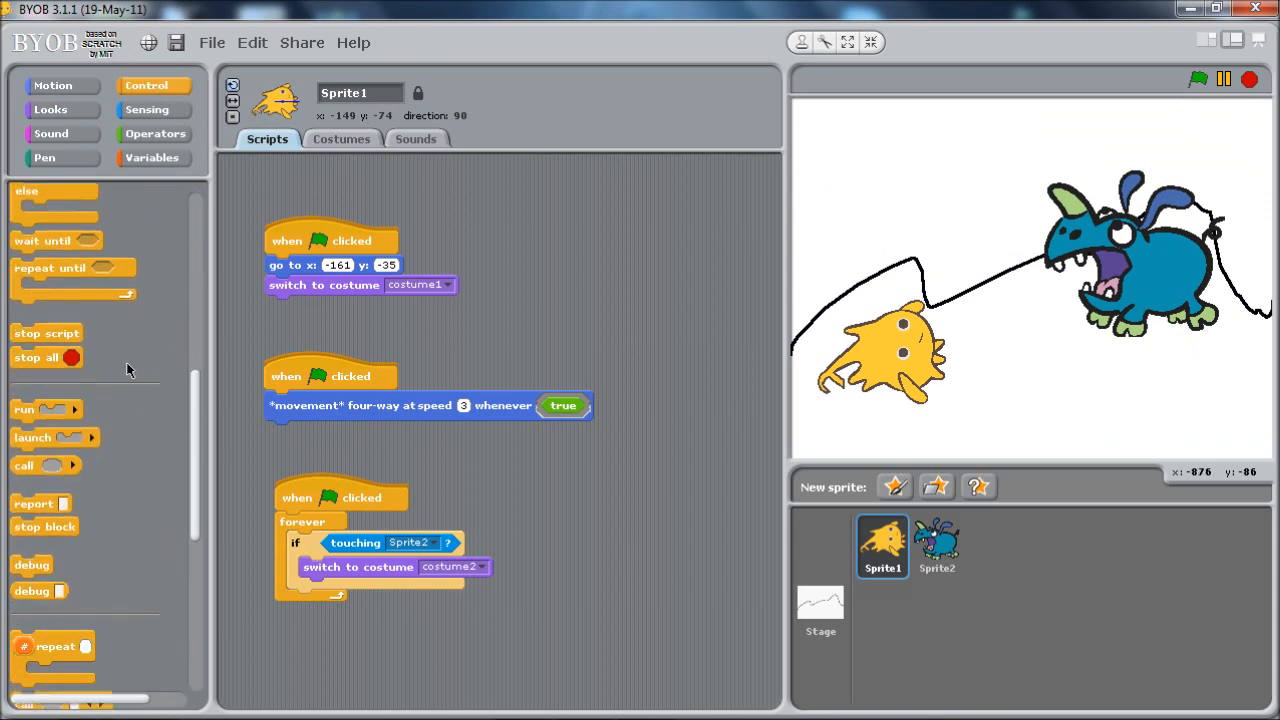
pyautogui.moveTo(40, 358); pyautogui.dragTo(352, 596)
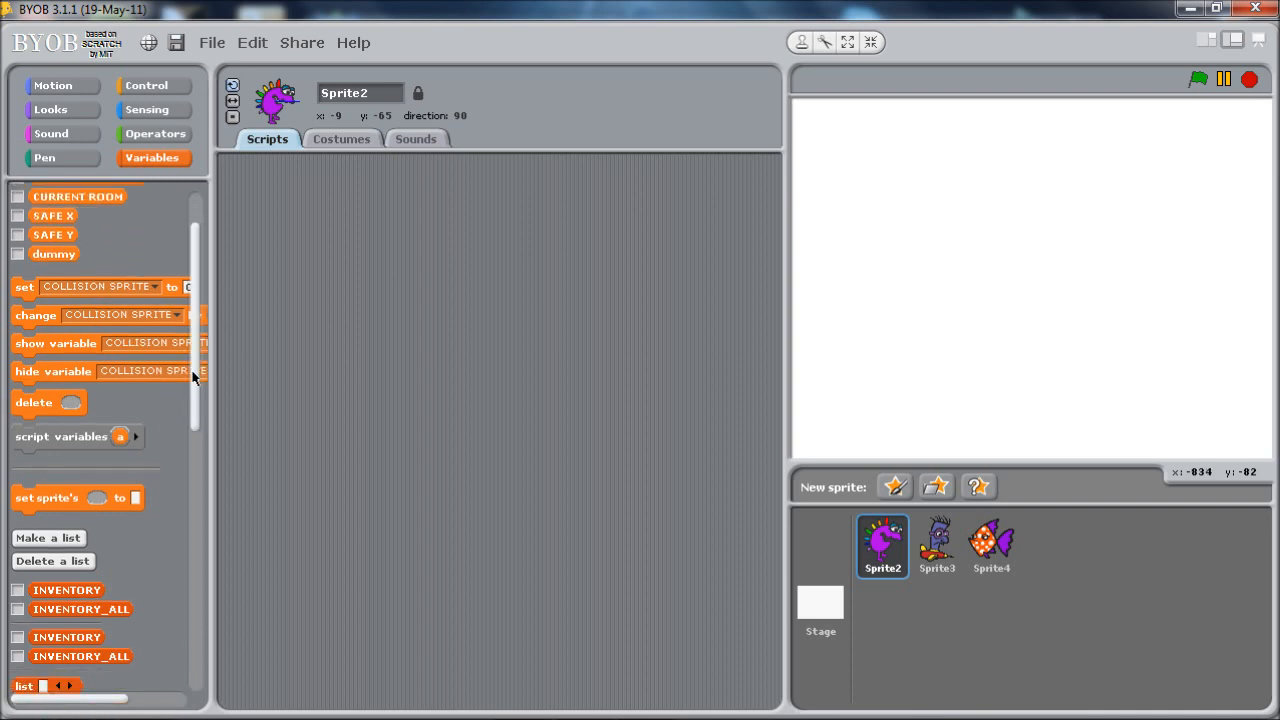
pyautogui.moveTo(192, 352); pyautogui.dragTo(193, 415)
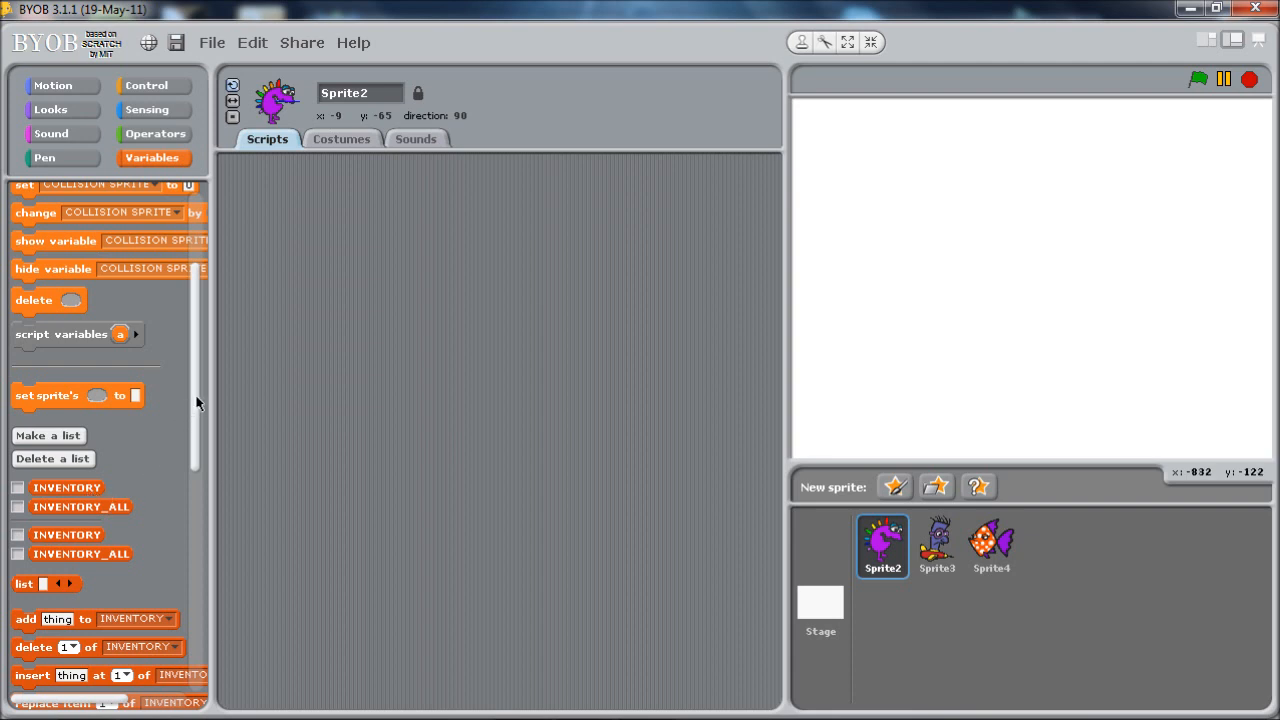
pyautogui.scroll(5, 200, 410)
# Show the Motion palette to look over the custom physics movement blocks.
pyautogui.click(60, 90)
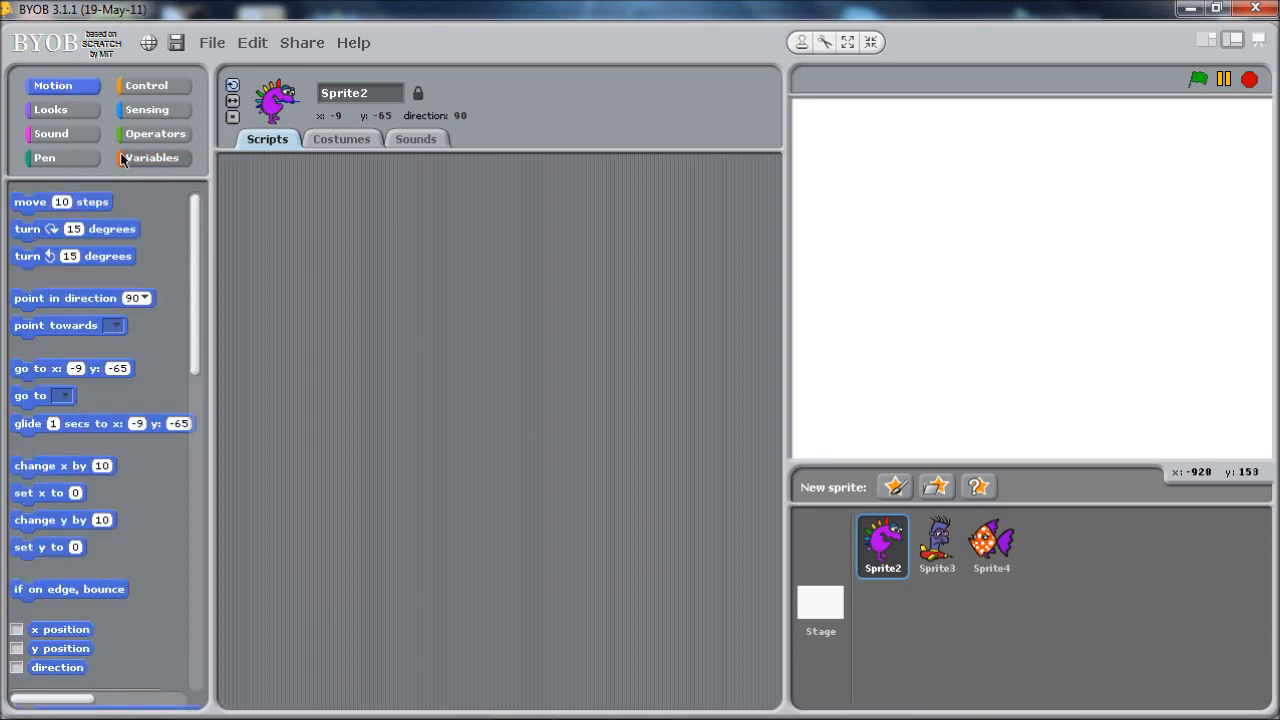
pyautogui.moveTo(196, 205); pyautogui.dragTo(200, 600)
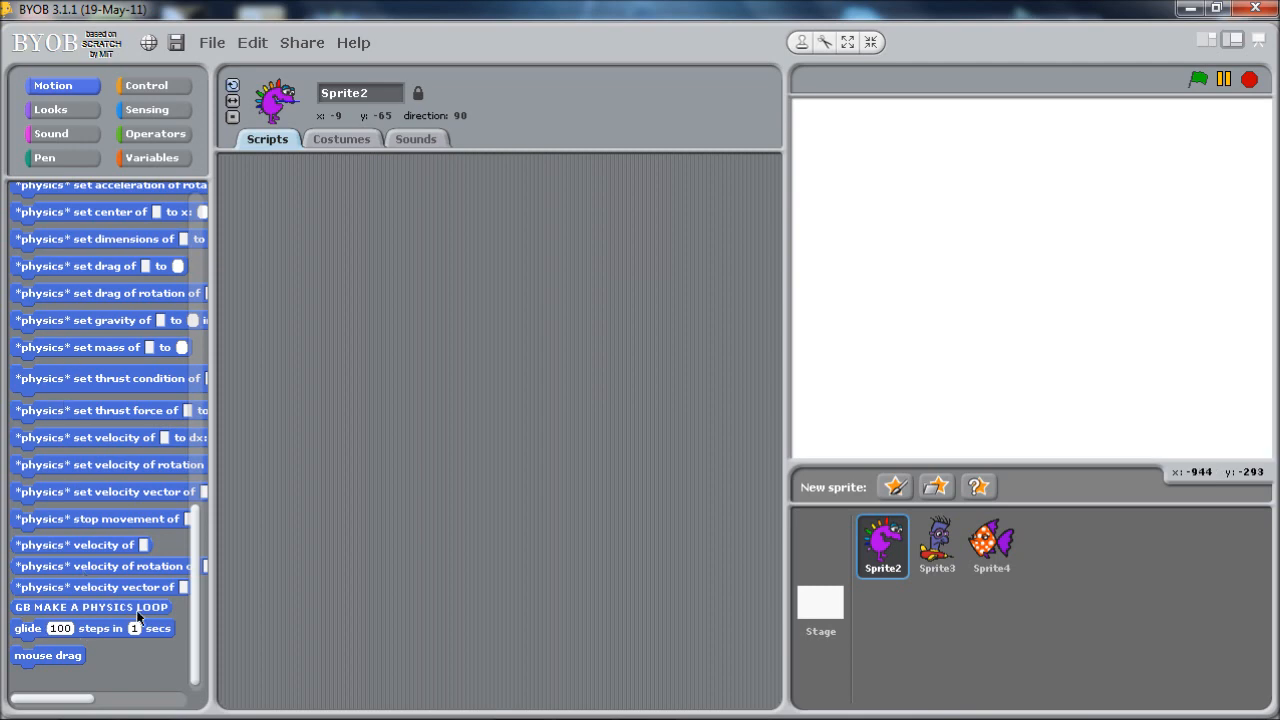
pyautogui.moveTo(196, 603); pyautogui.dragTo(200, 270)
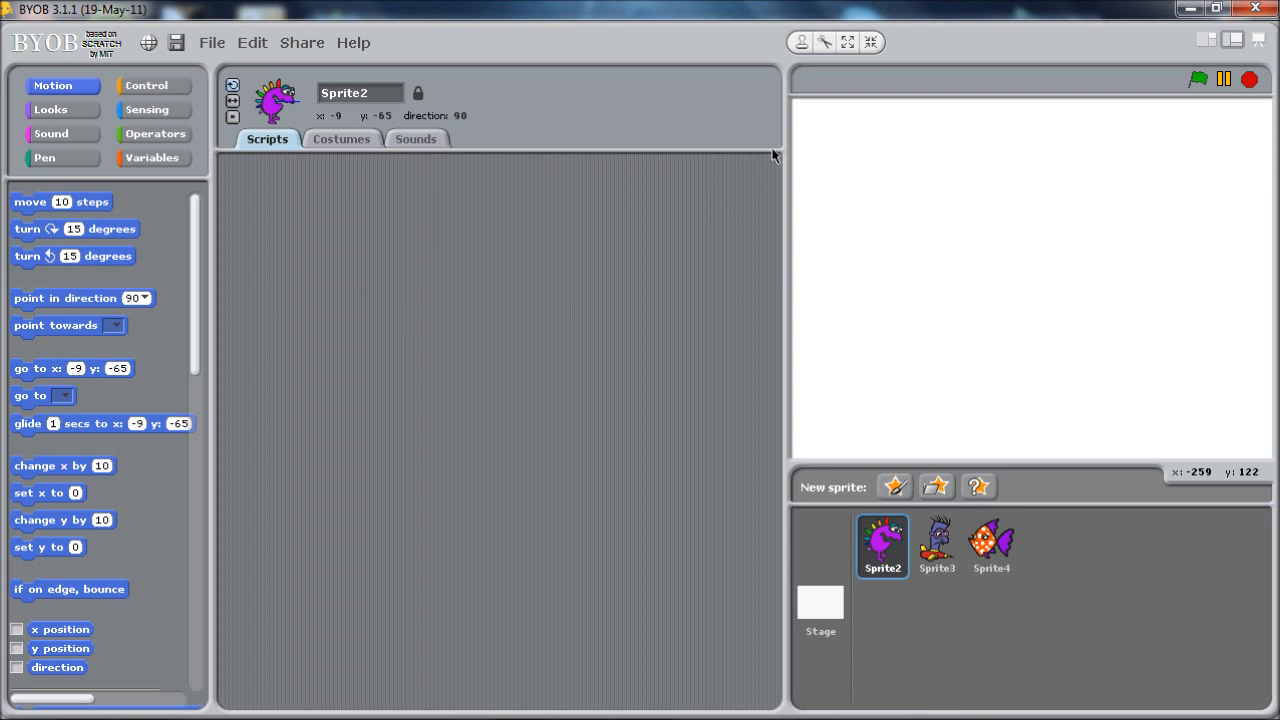
# Shrink the stage to the small size, then restore it to normal size.
pyautogui.click(1207, 42)
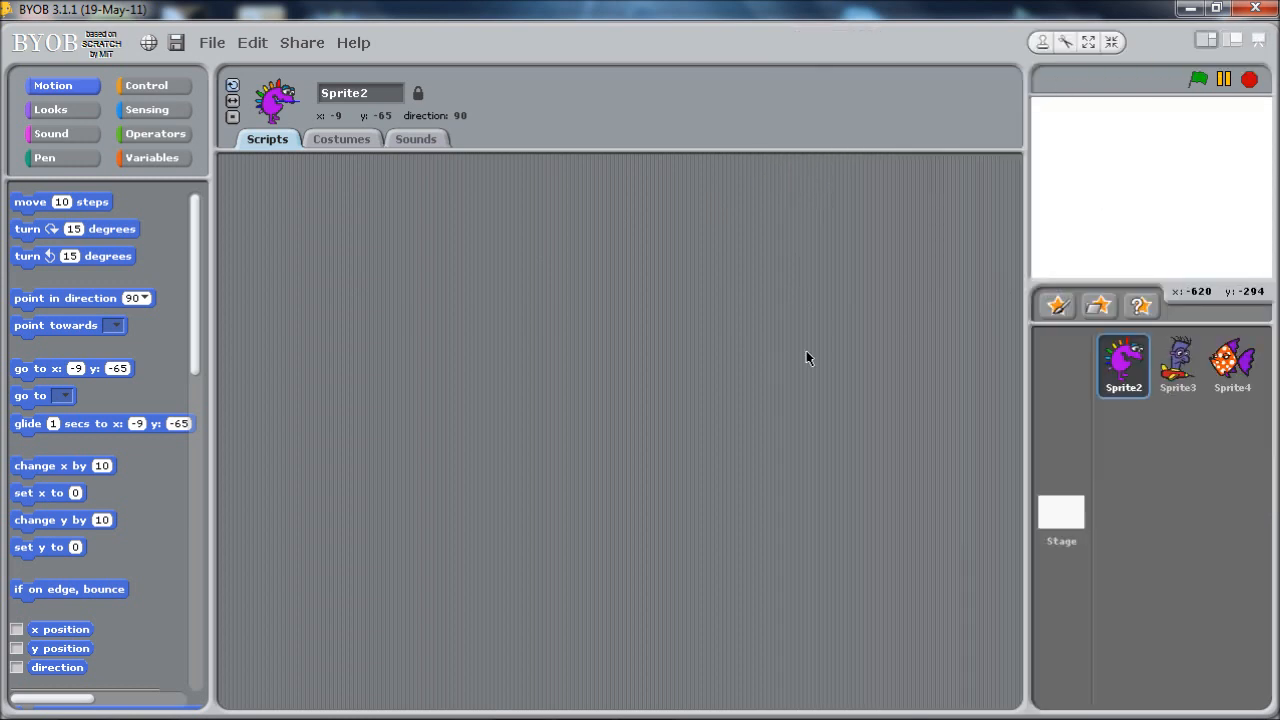
pyautogui.click(1232, 41)
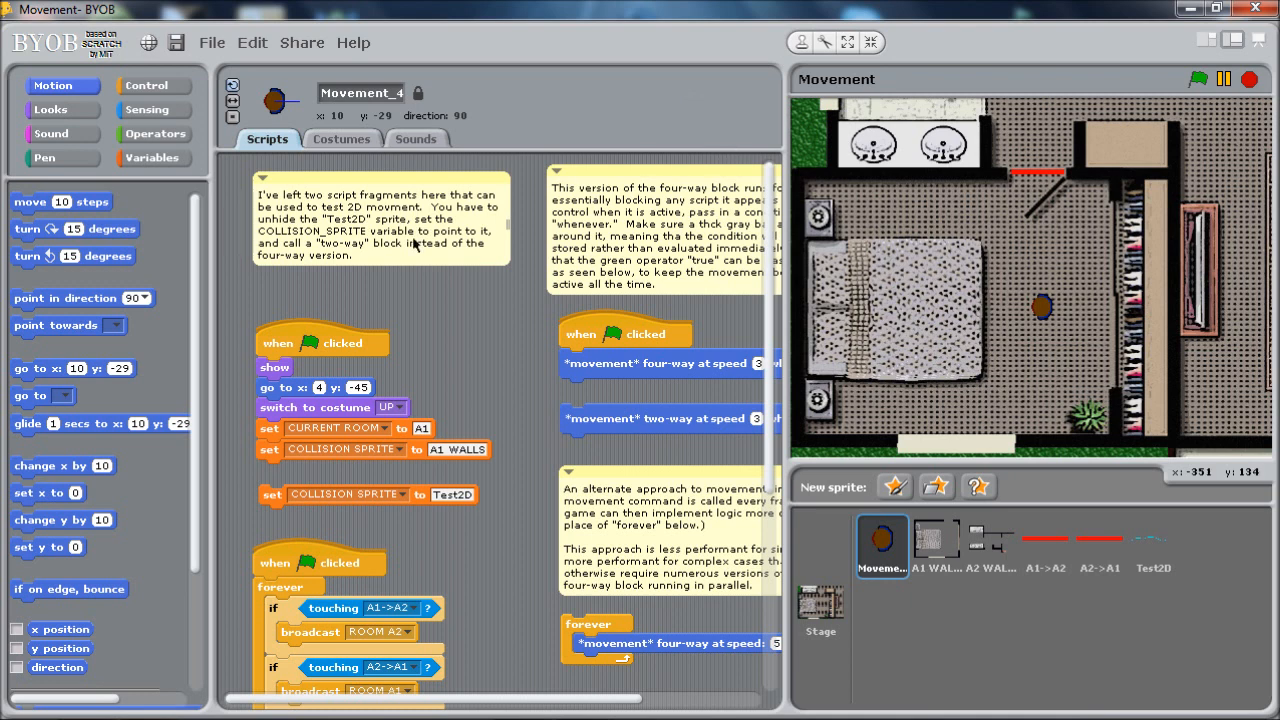
# Compile the Movement project into a standalone program via Share > Compile This Project.
pyautogui.click(310, 47)
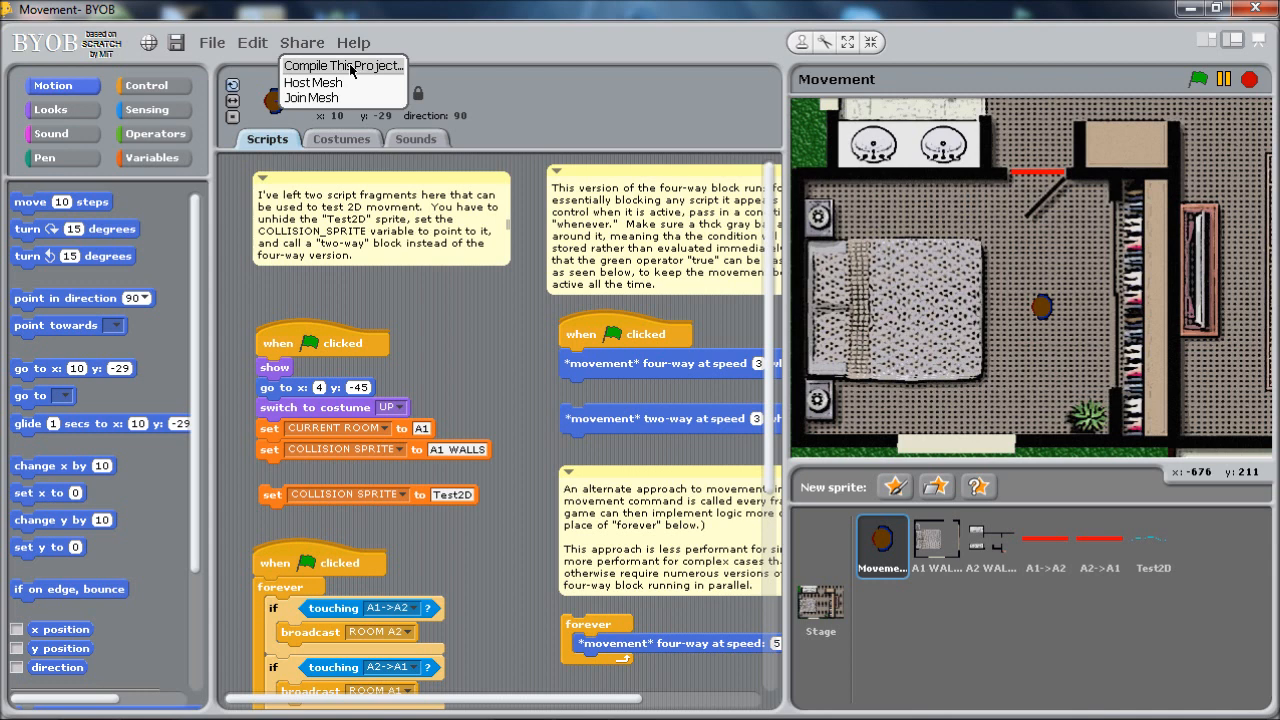
pyautogui.click(350, 66)
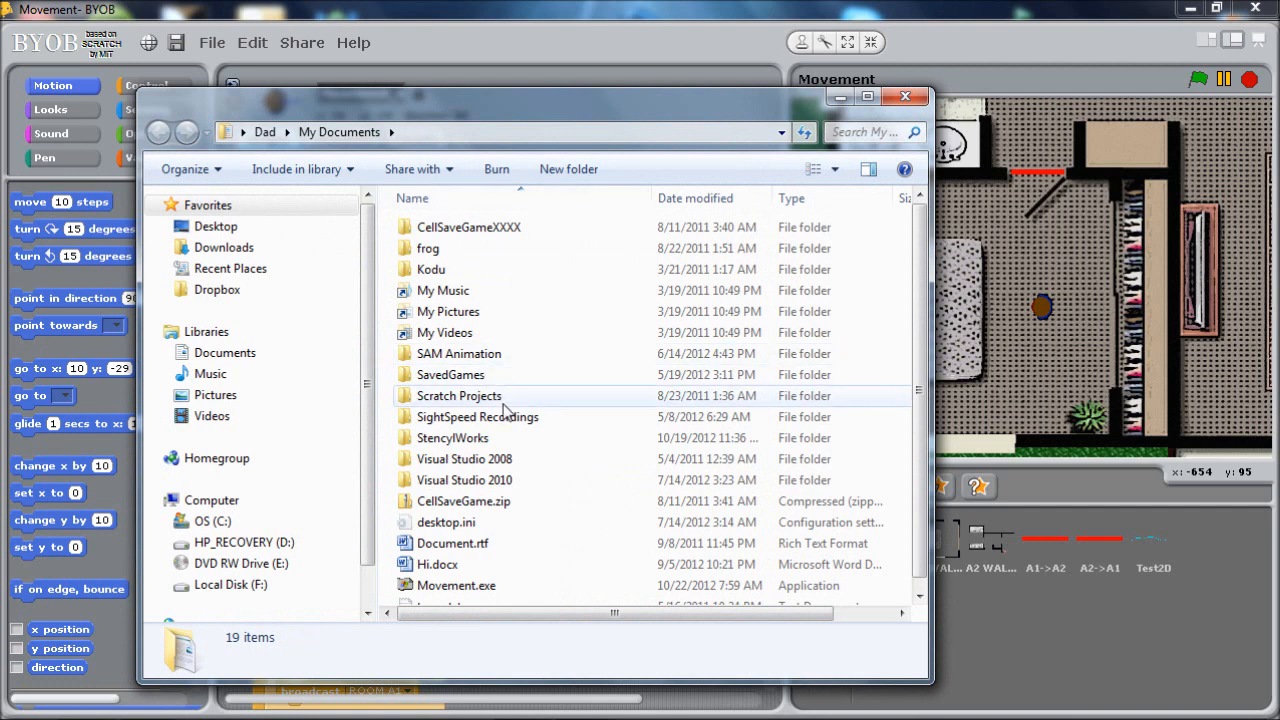
pyautogui.scroll(-1, 533, 500)
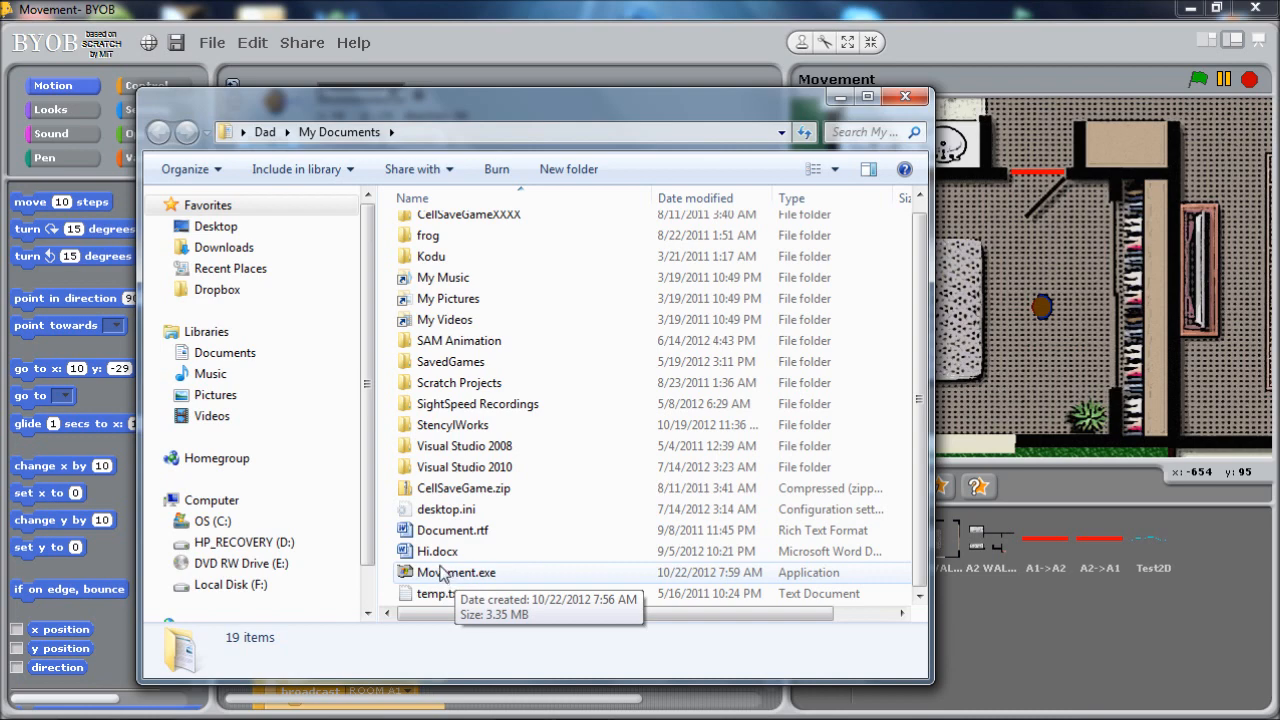
# Run the compiled Movement.exe from My Documents full screen, then leave the game view.
pyautogui.click(445, 575)
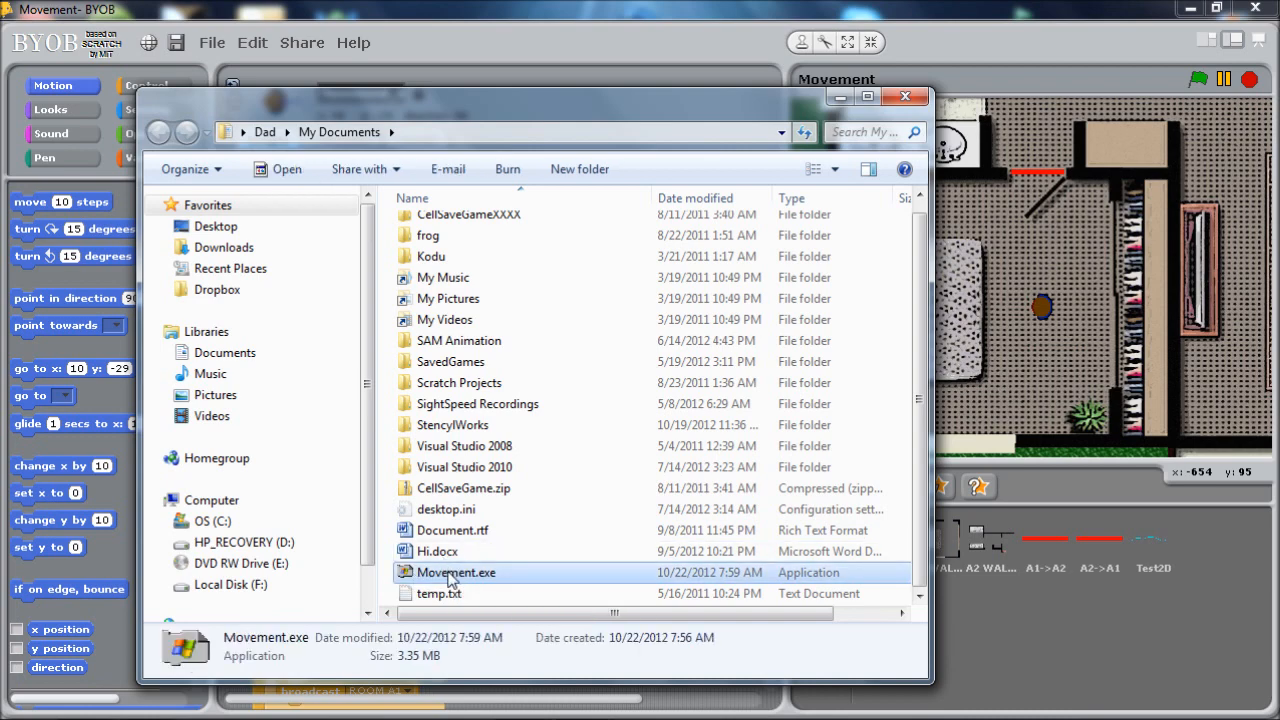
pyautogui.doubleClick(450, 575)
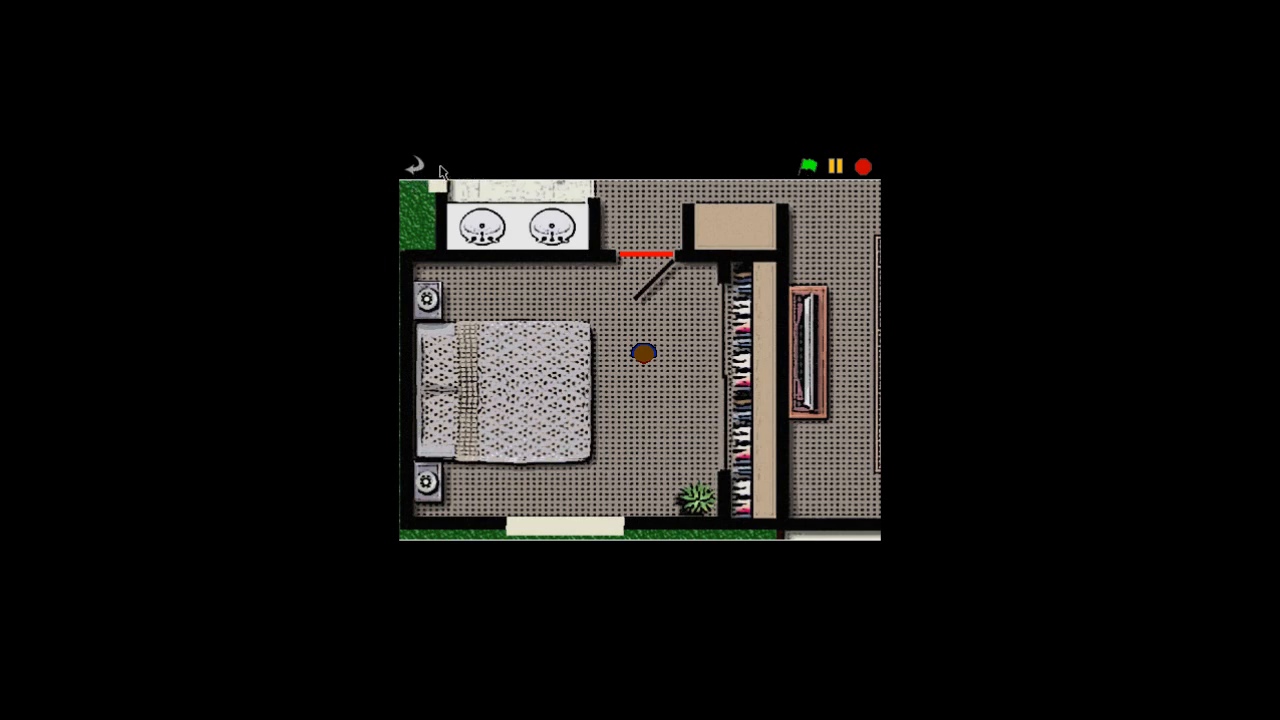
pyautogui.click(414, 165)
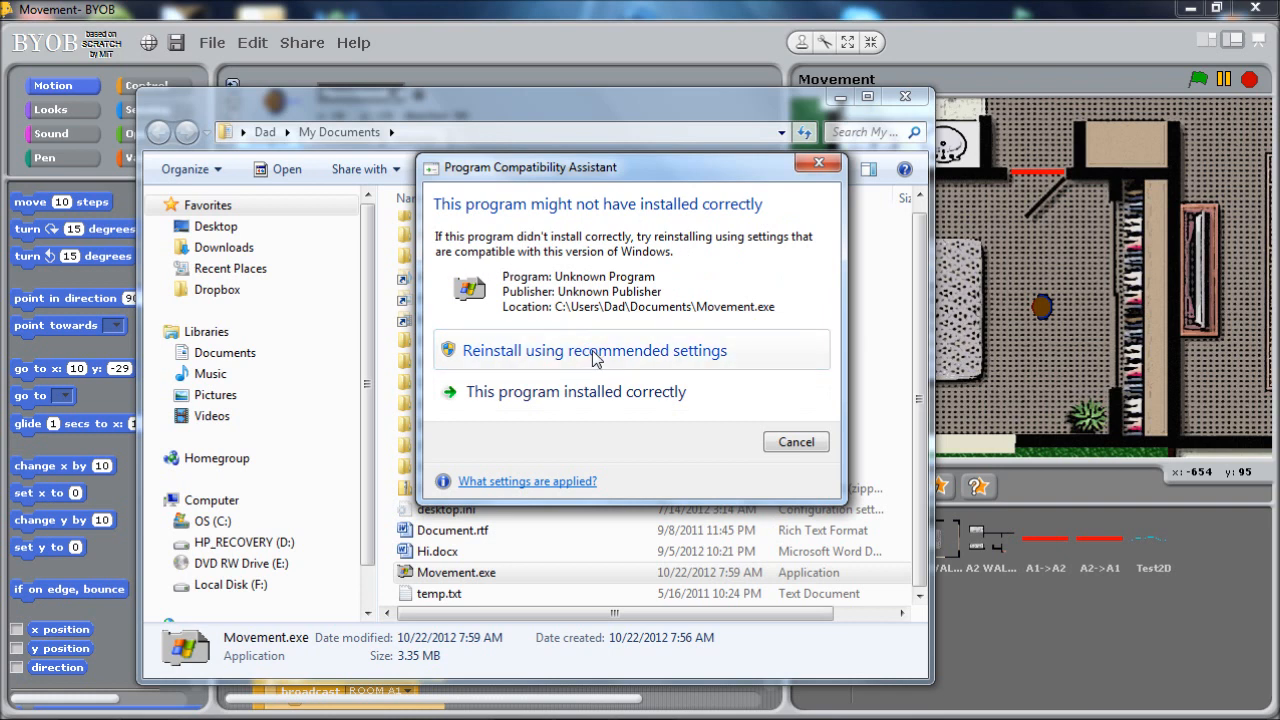
# Dismiss the compatibility warning, confirm Movement.exe's Documents path, and close the file window.
pyautogui.click(796, 442)
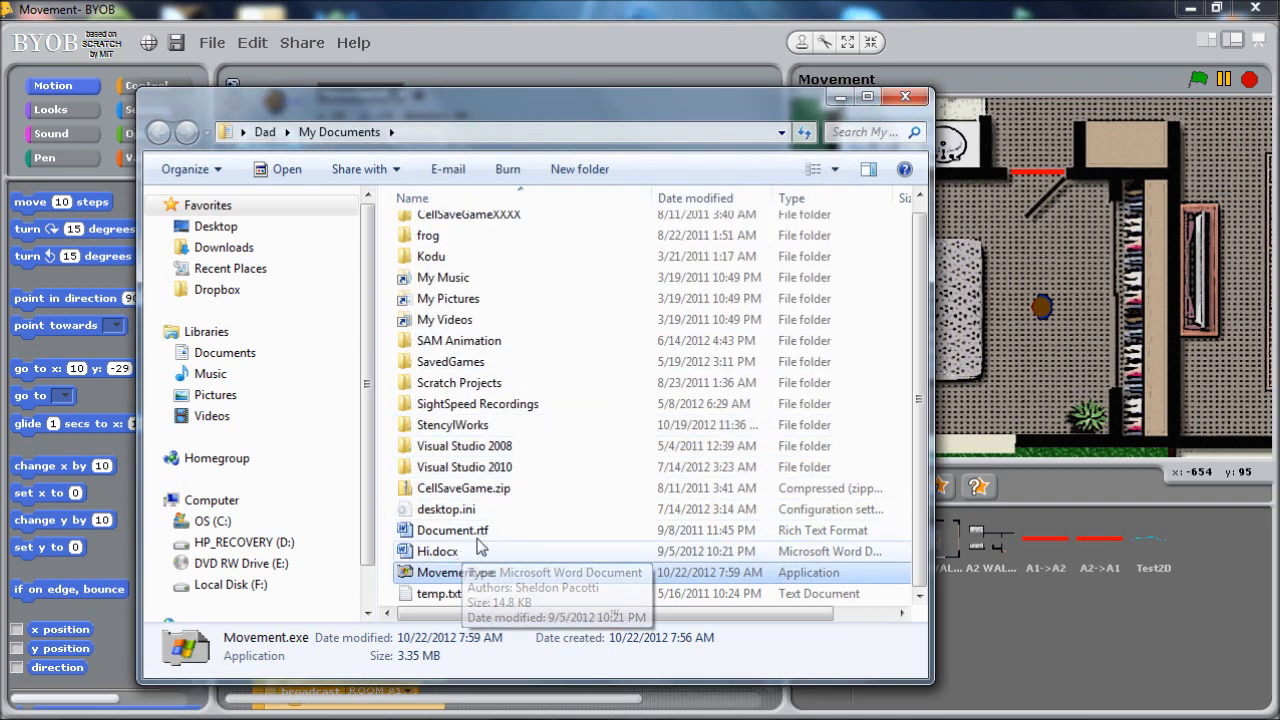
pyautogui.click(446, 134)
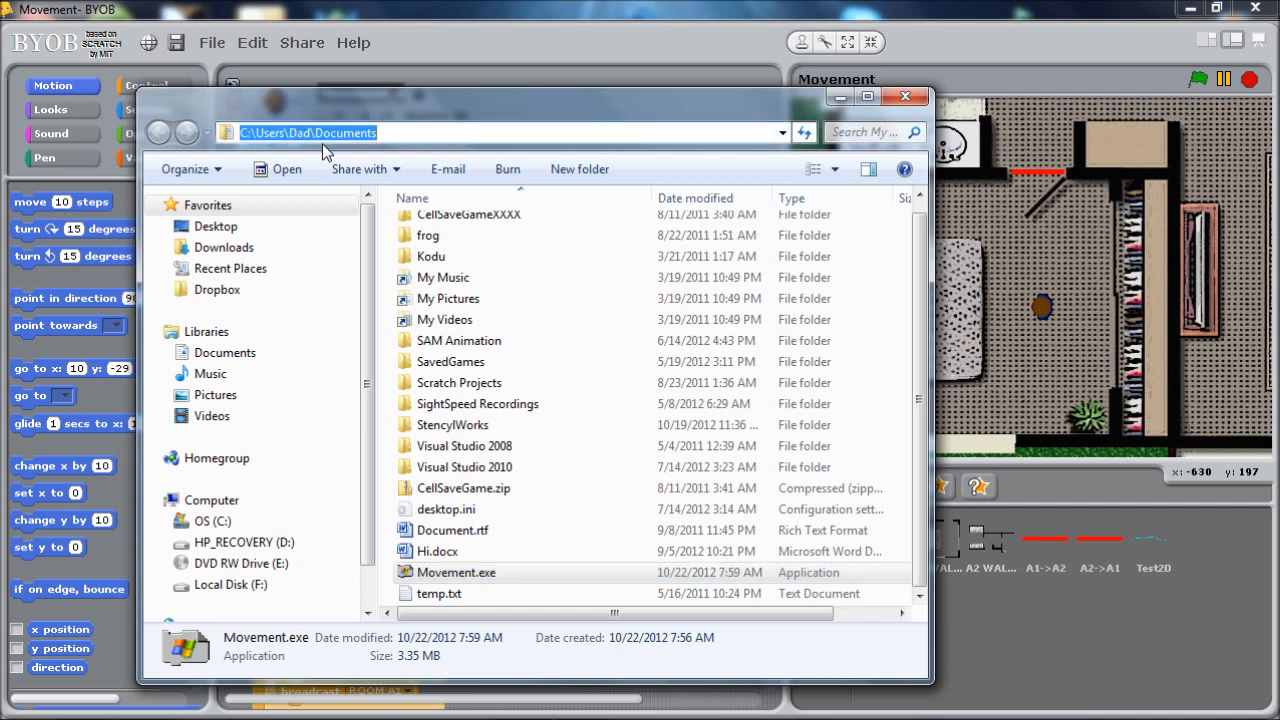
pyautogui.press('End')
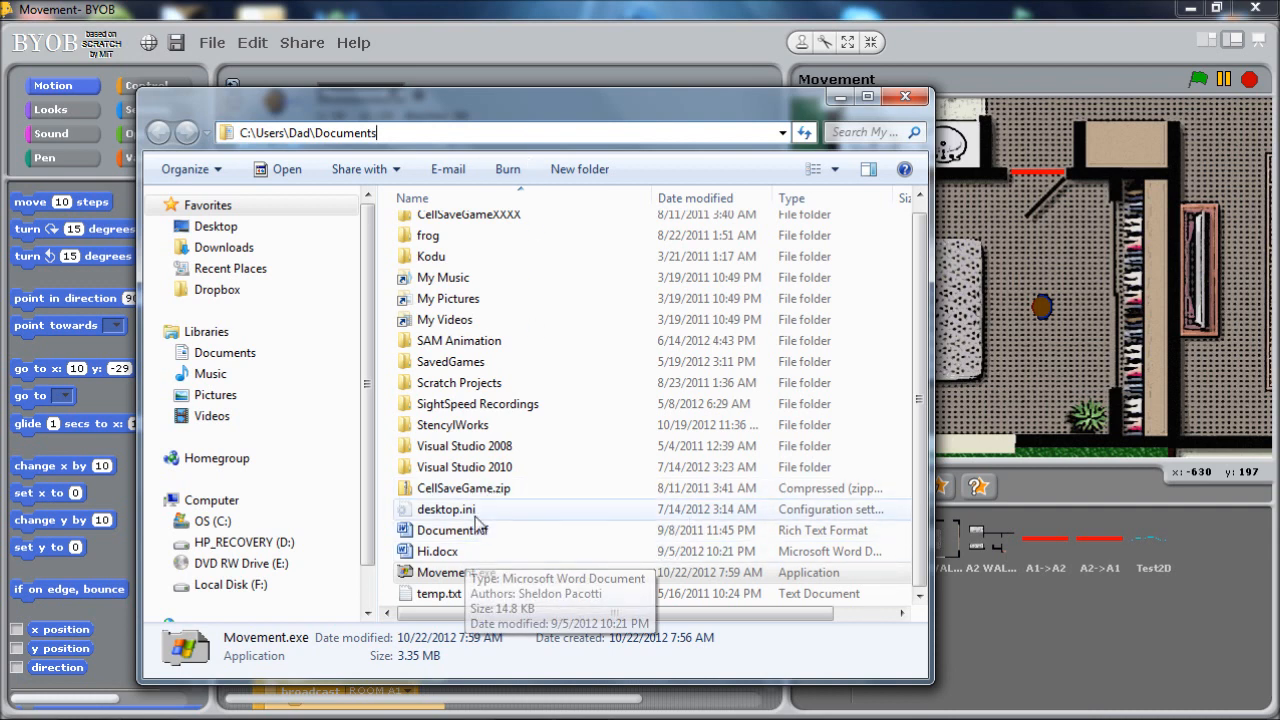
pyautogui.click(505, 571)
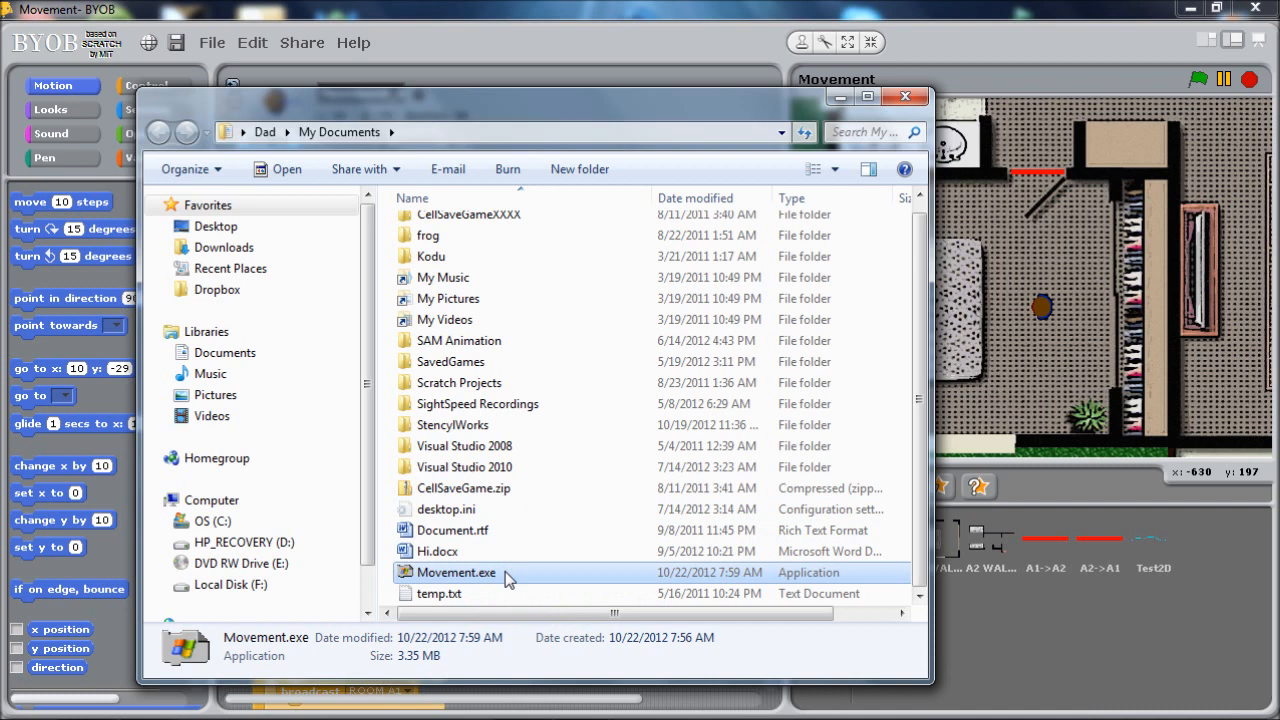
pyautogui.hotkey('alt', 'Tab')
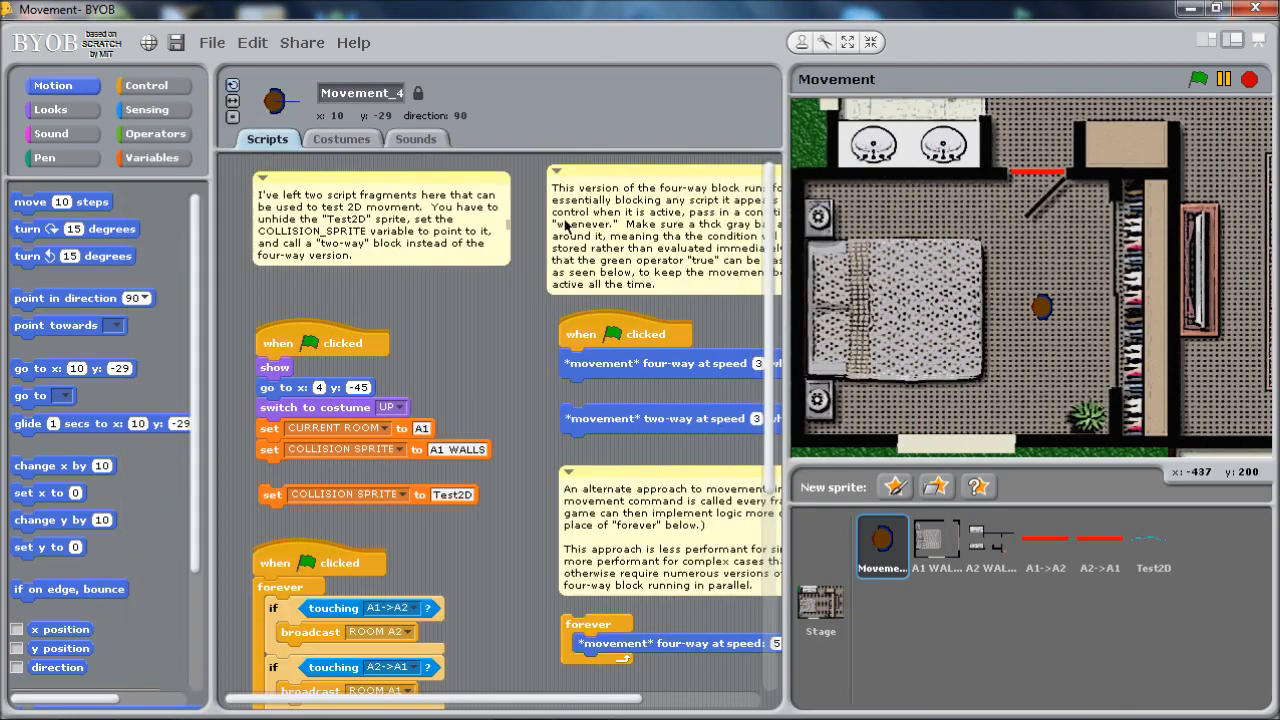